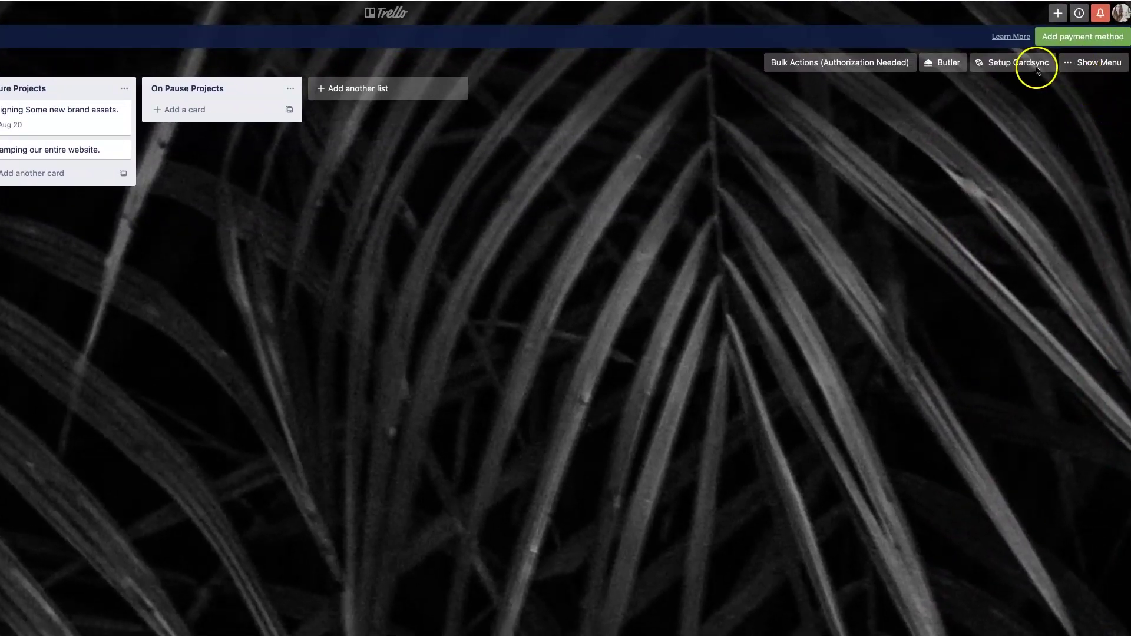
# Open the board menu showing its options, Butler, three enabled Power-Ups and recent activity.
pyautogui.click(1081, 69)
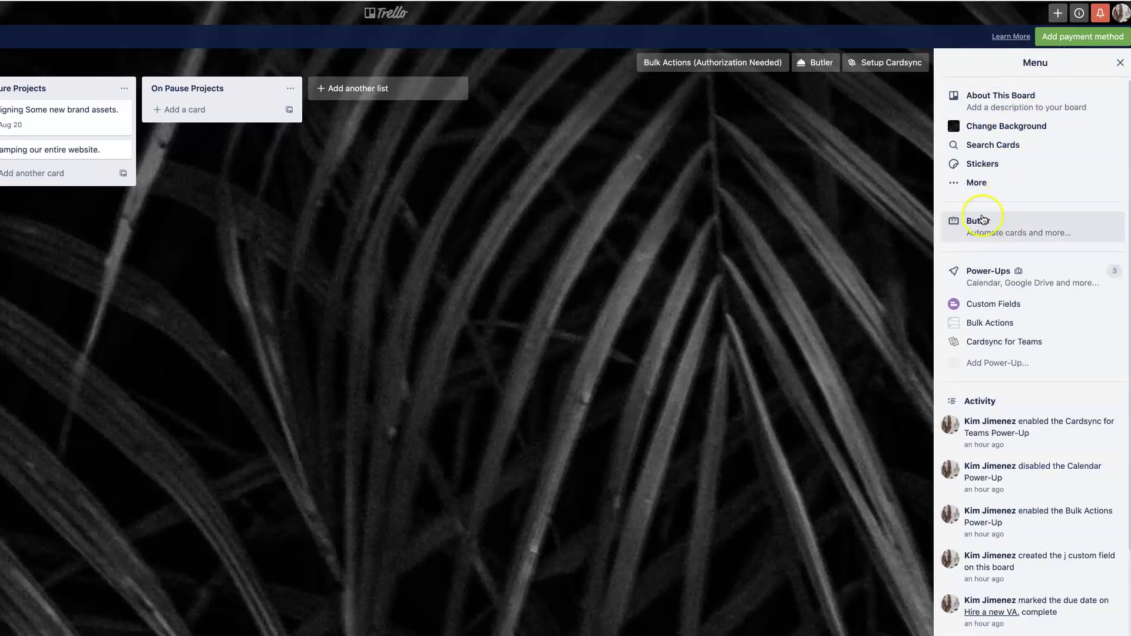
# Add the Card Repeater power-up from the Made by Trello power-ups category.
pyautogui.click(1000, 280)
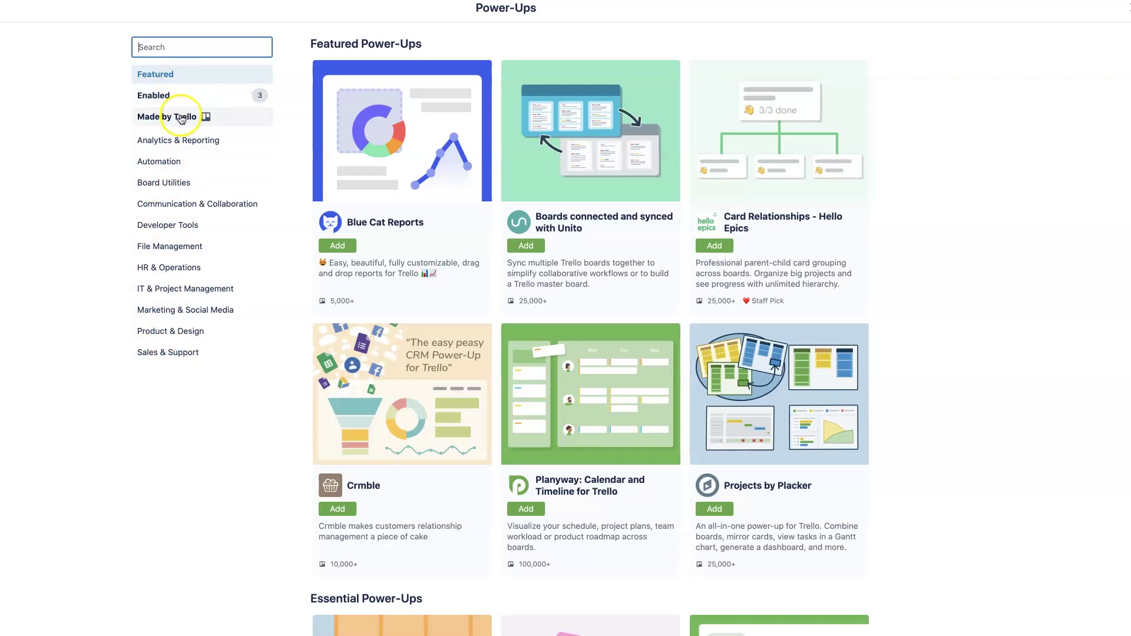
pyautogui.click(150, 120)
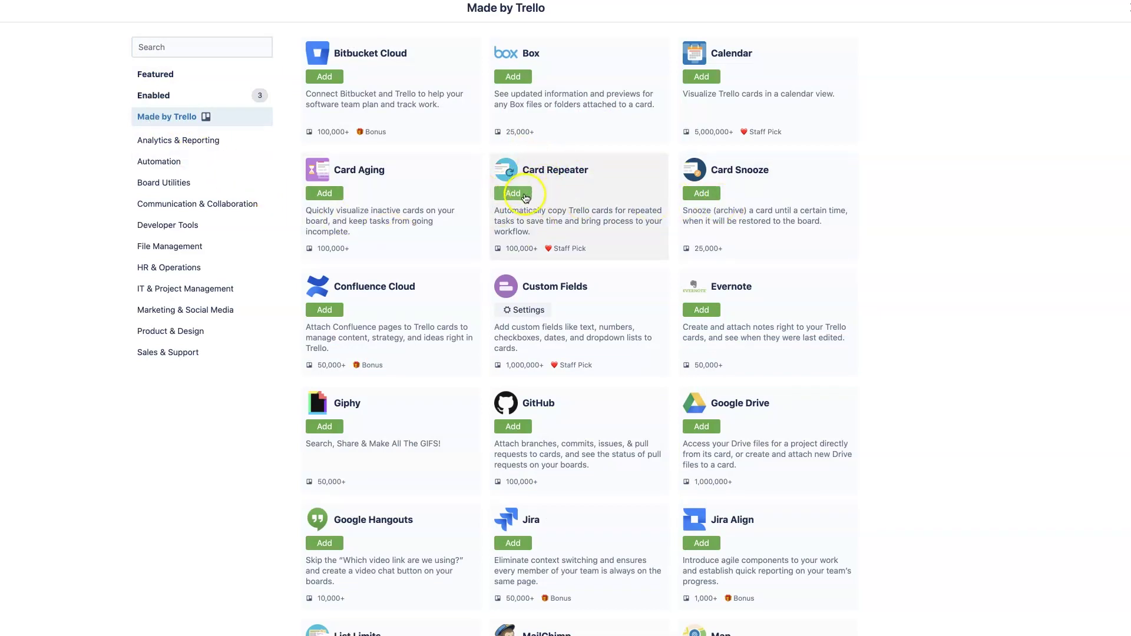
pyautogui.click(513, 193)
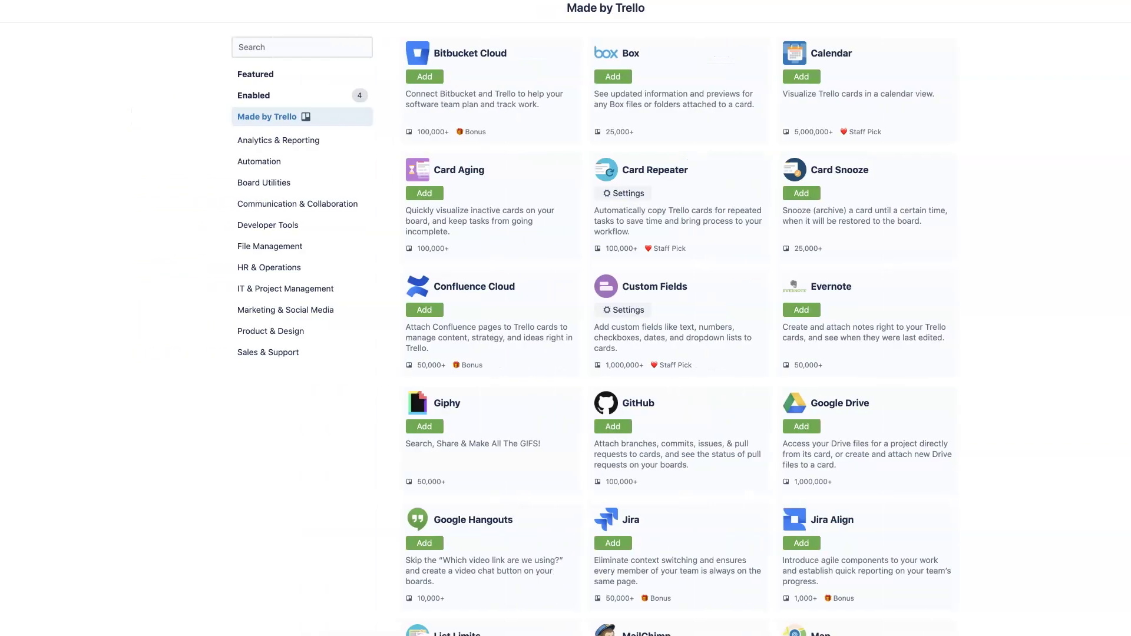
# Rename the Designing Some new brand assets card to 'Send newsletter'.
pyautogui.press('Escape')
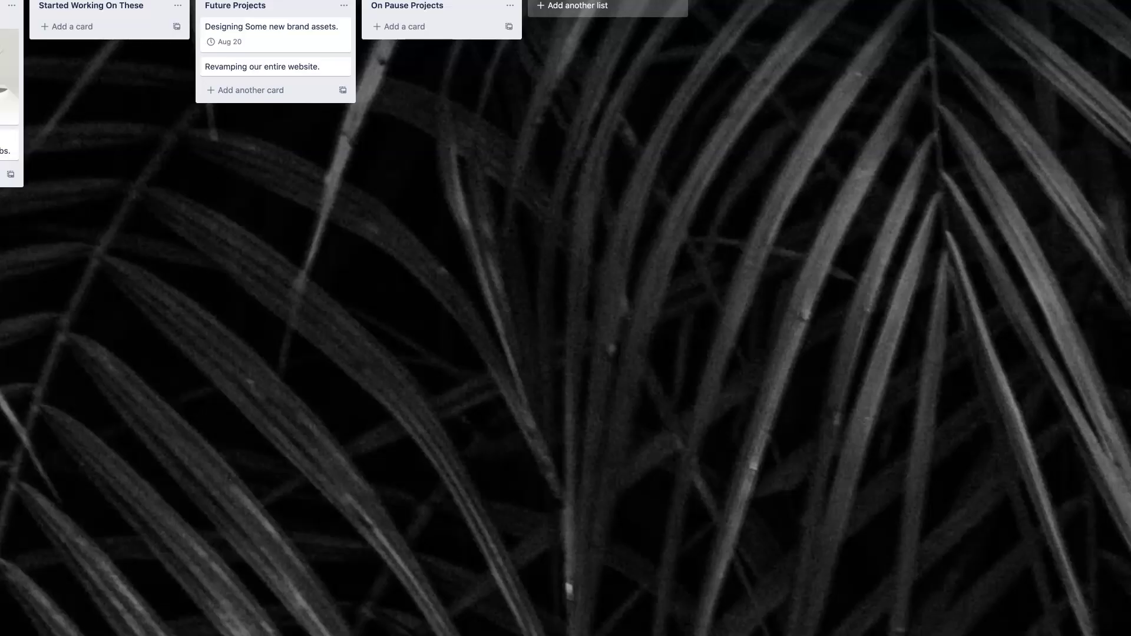
pyautogui.click(260, 44)
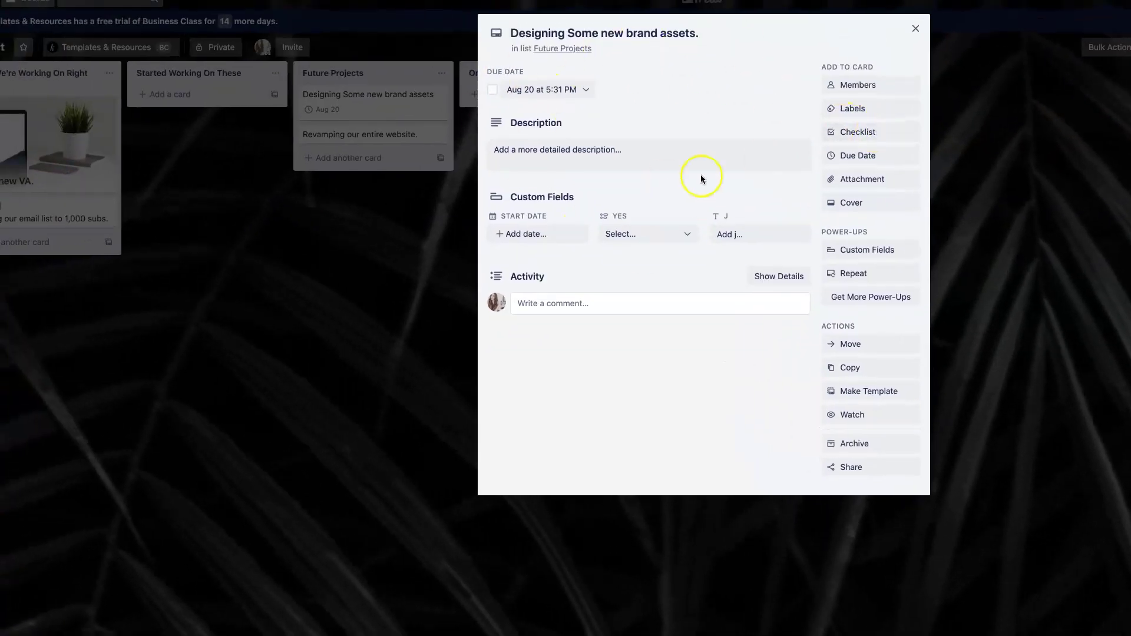
pyautogui.click(840, 278)
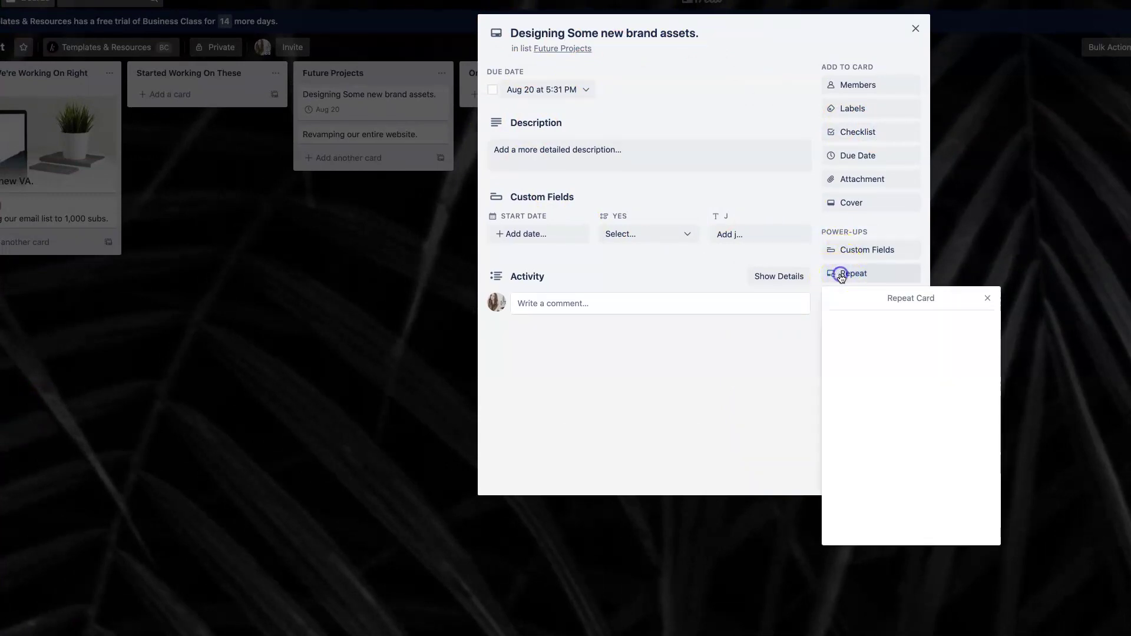
pyautogui.click(752, 351)
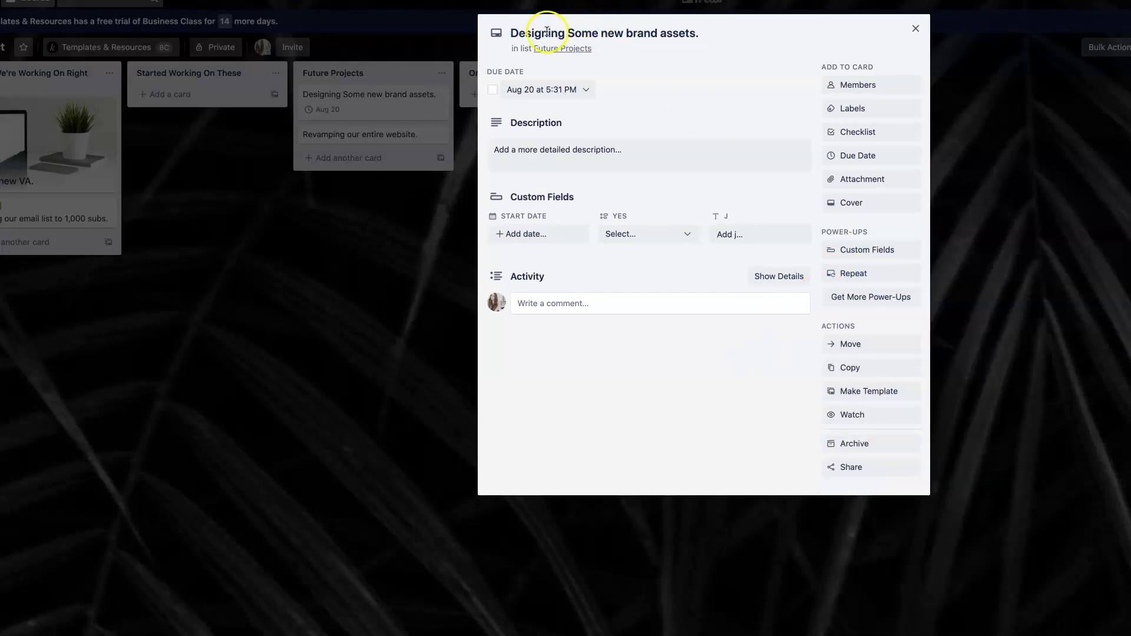
pyautogui.click(507, 37)
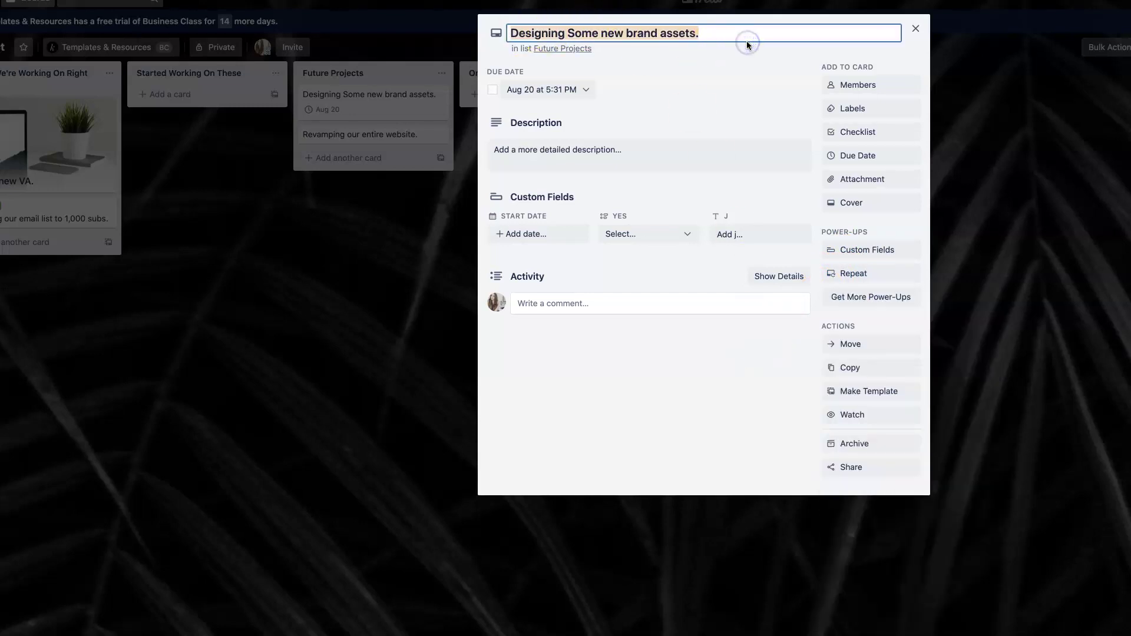
pyautogui.write('Send ne')
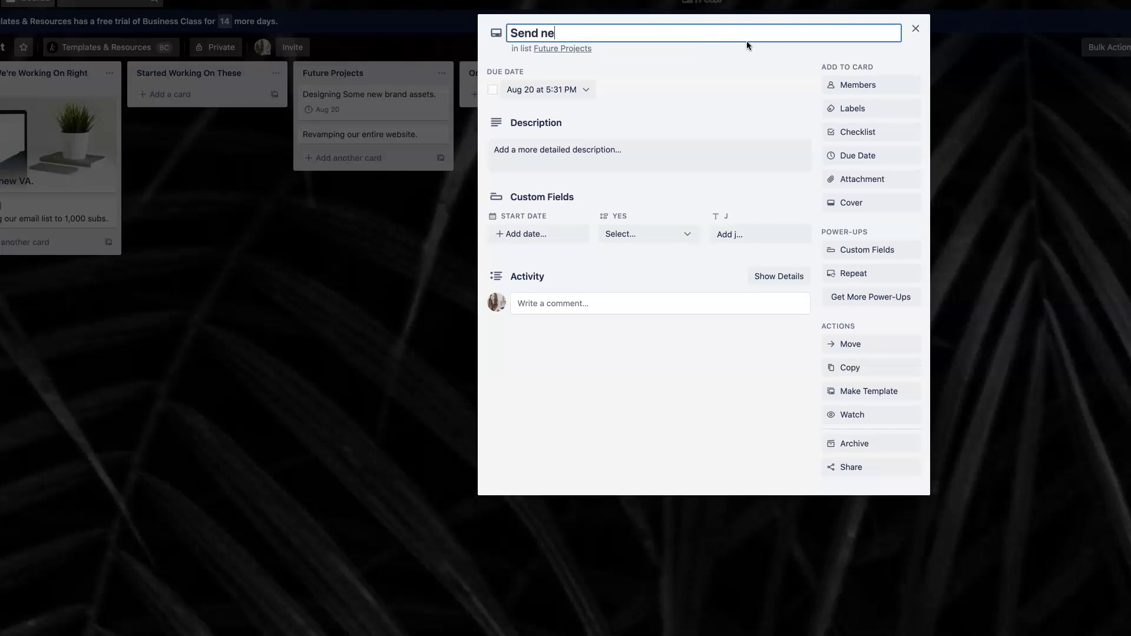
pyautogui.write('wsletter.')
pyautogui.click(729, 115)
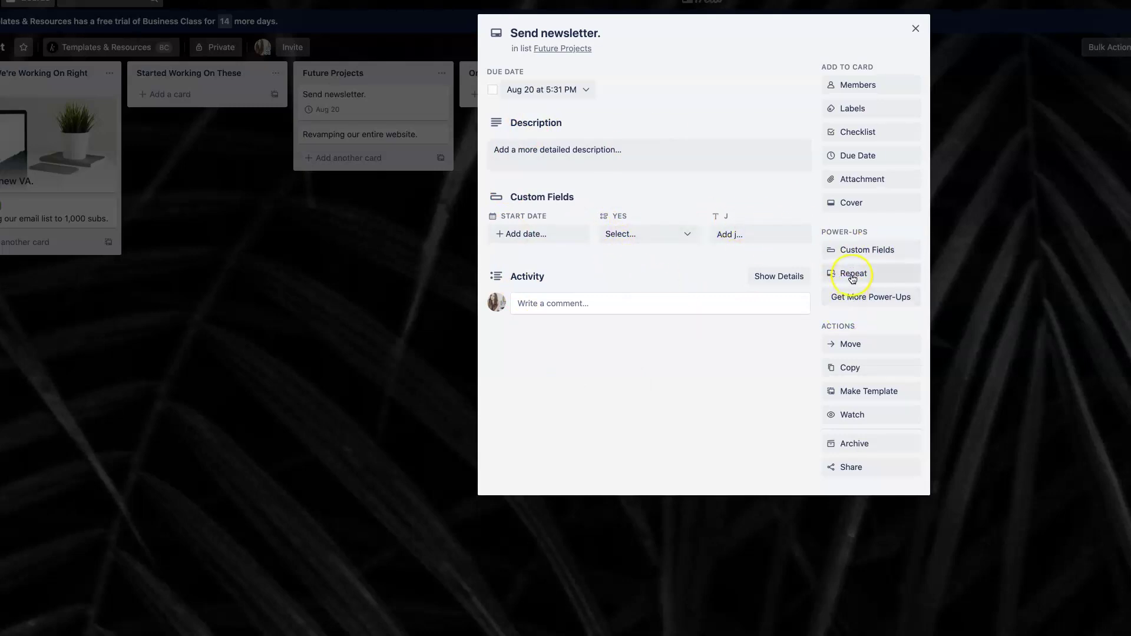
# Set the Send newsletter card to repeat every week on Mondays.
pyautogui.click(852, 277)
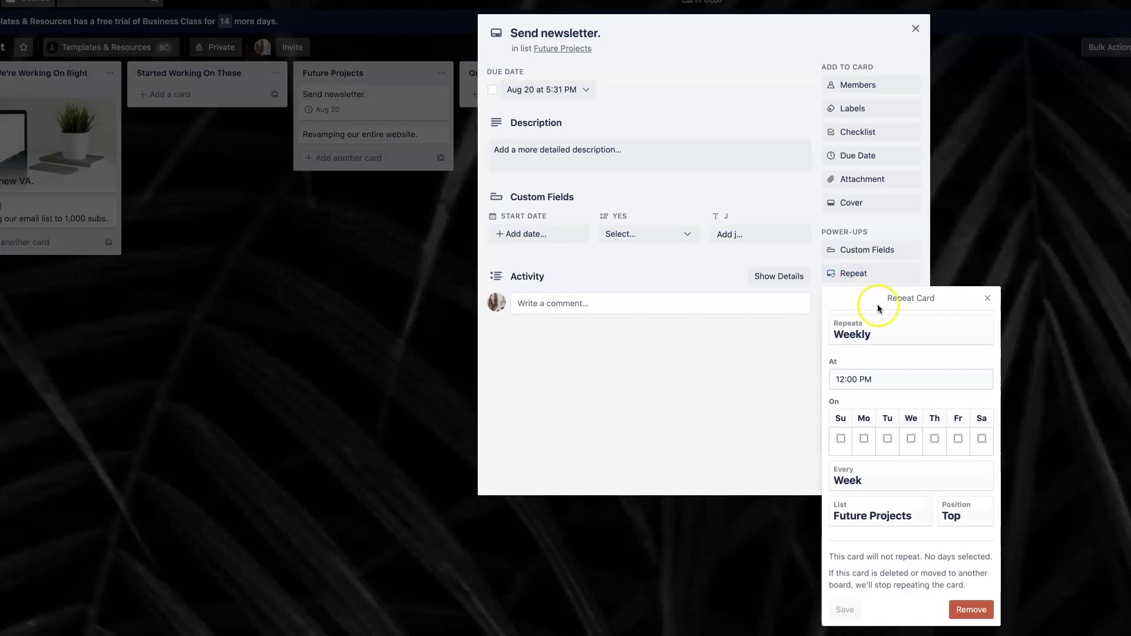
pyautogui.click(871, 333)
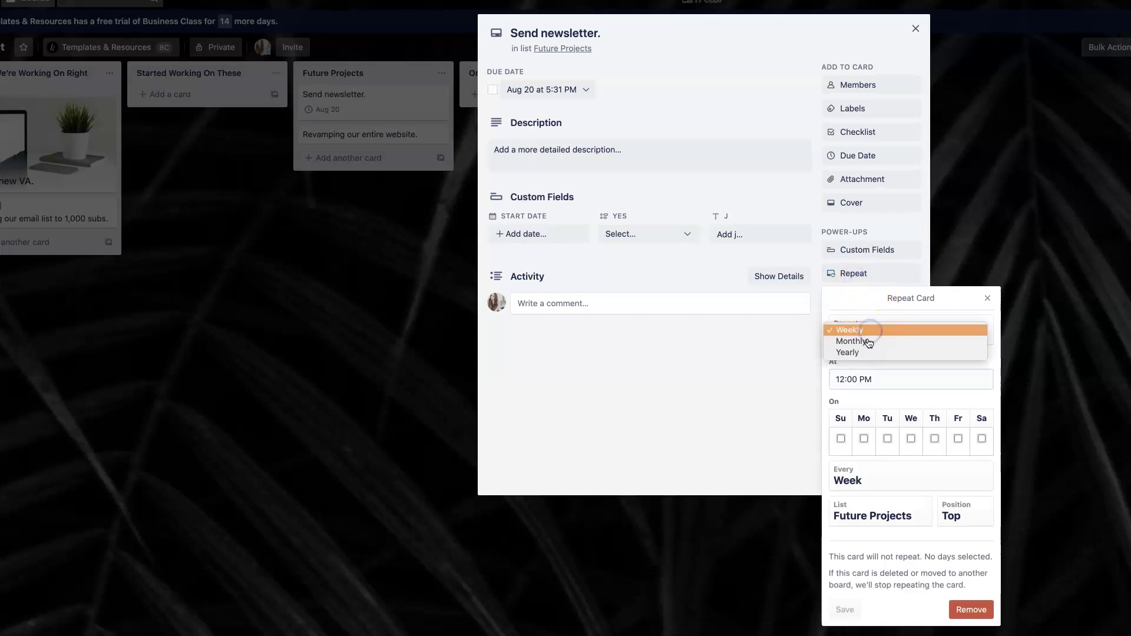
pyautogui.click(859, 329)
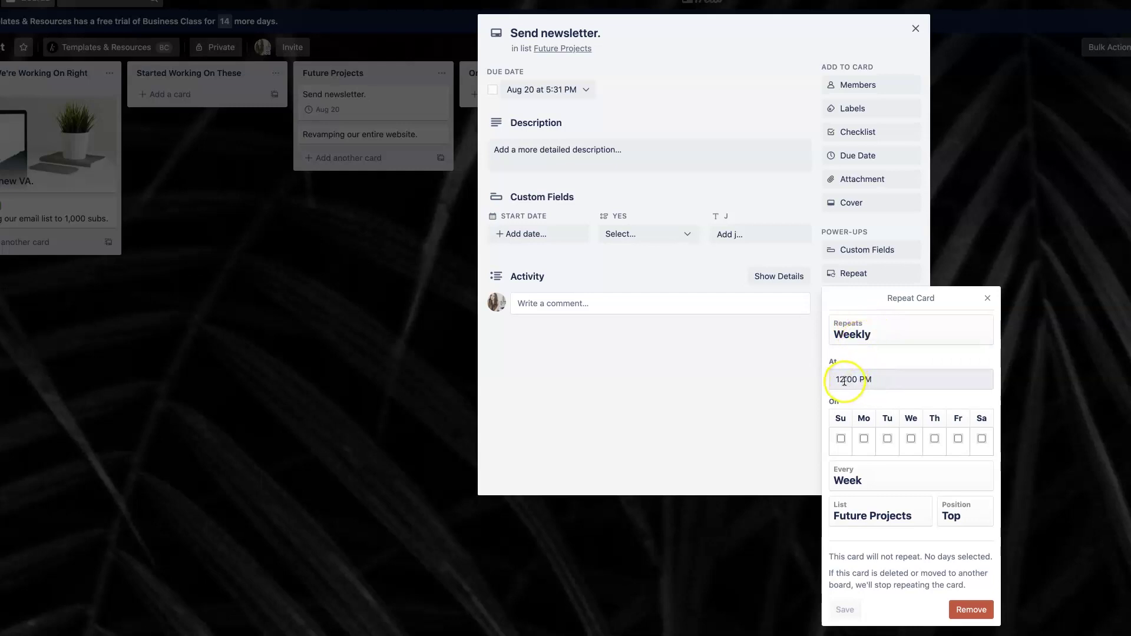
pyautogui.click(863, 438)
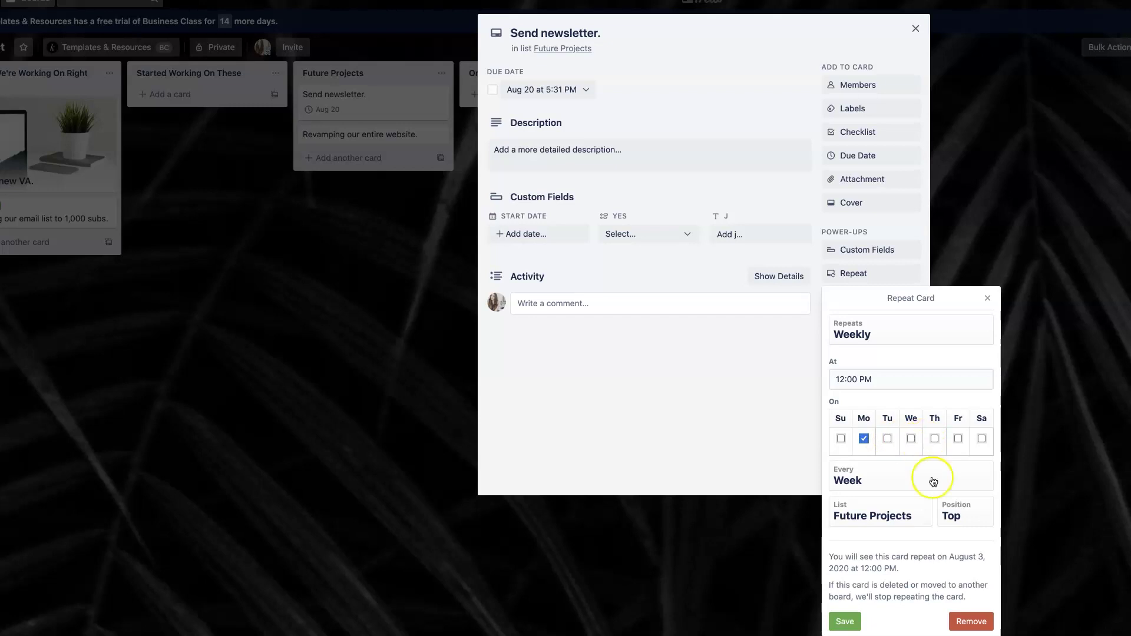
pyautogui.click(870, 490)
pyautogui.scroll(-3, 870, 489)
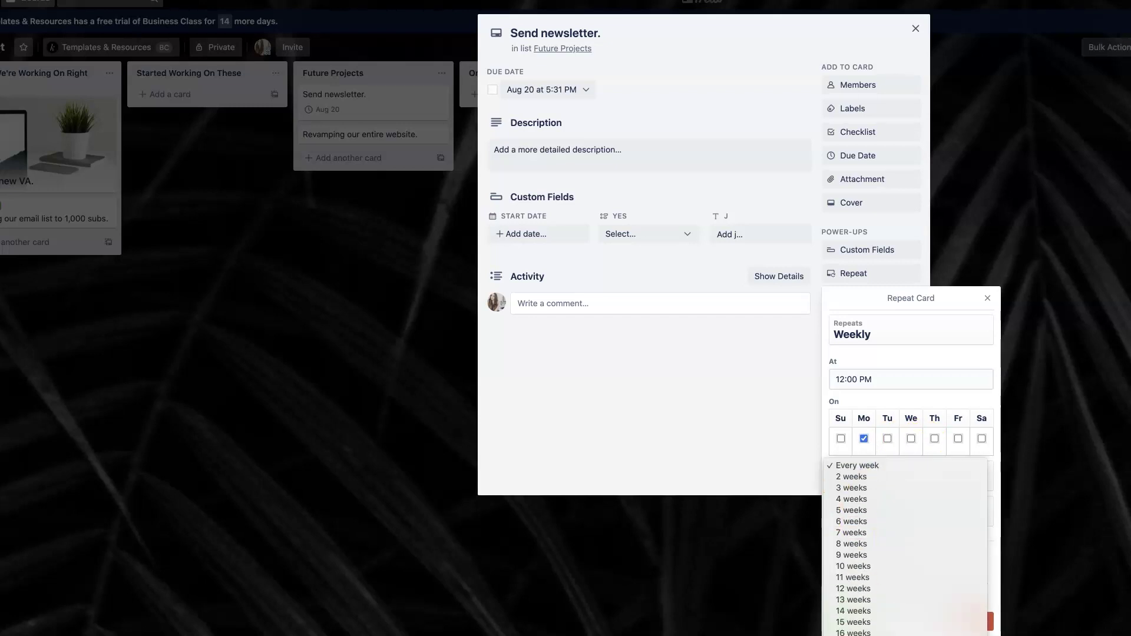
pyautogui.click(996, 461)
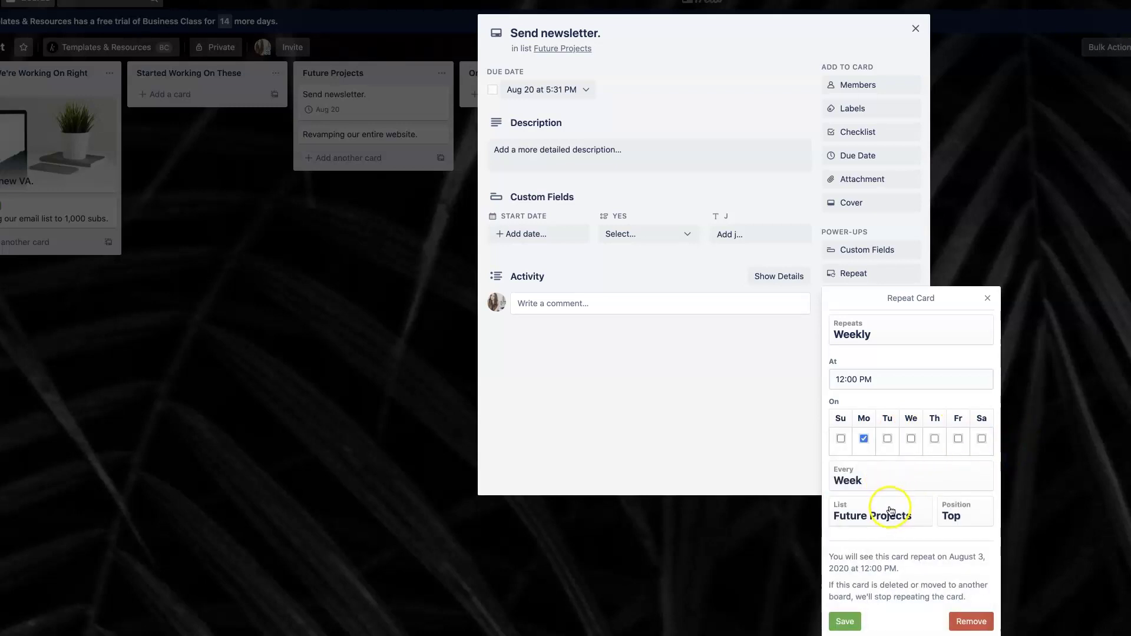
pyautogui.click(889, 333)
pyautogui.click(892, 344)
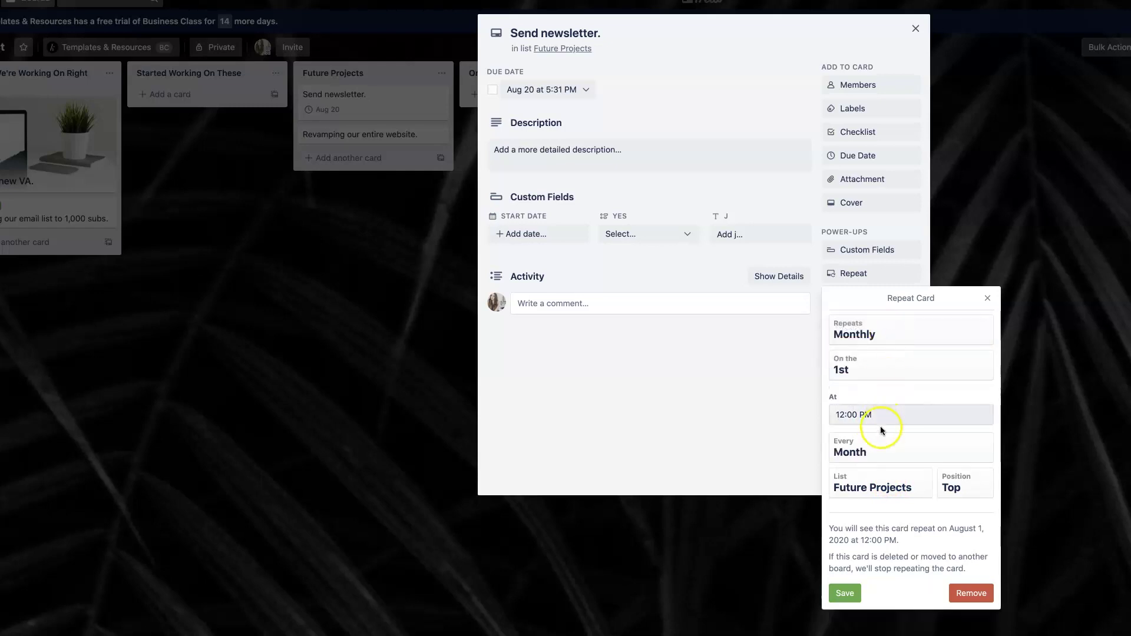
pyautogui.click(878, 448)
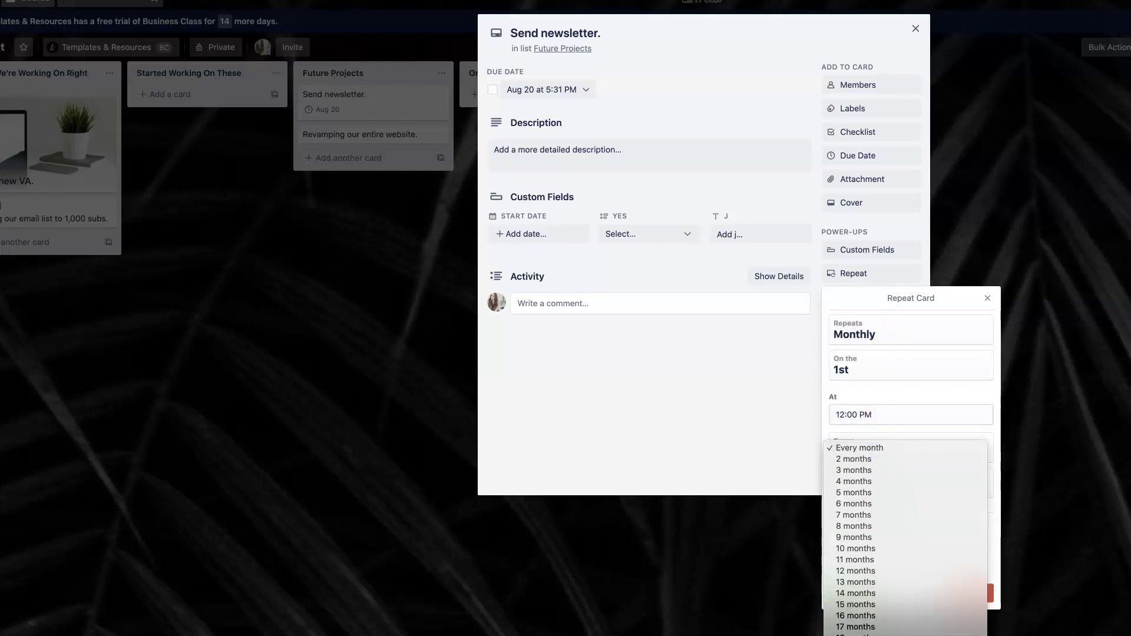
pyautogui.click(935, 334)
pyautogui.click(927, 327)
pyautogui.click(920, 323)
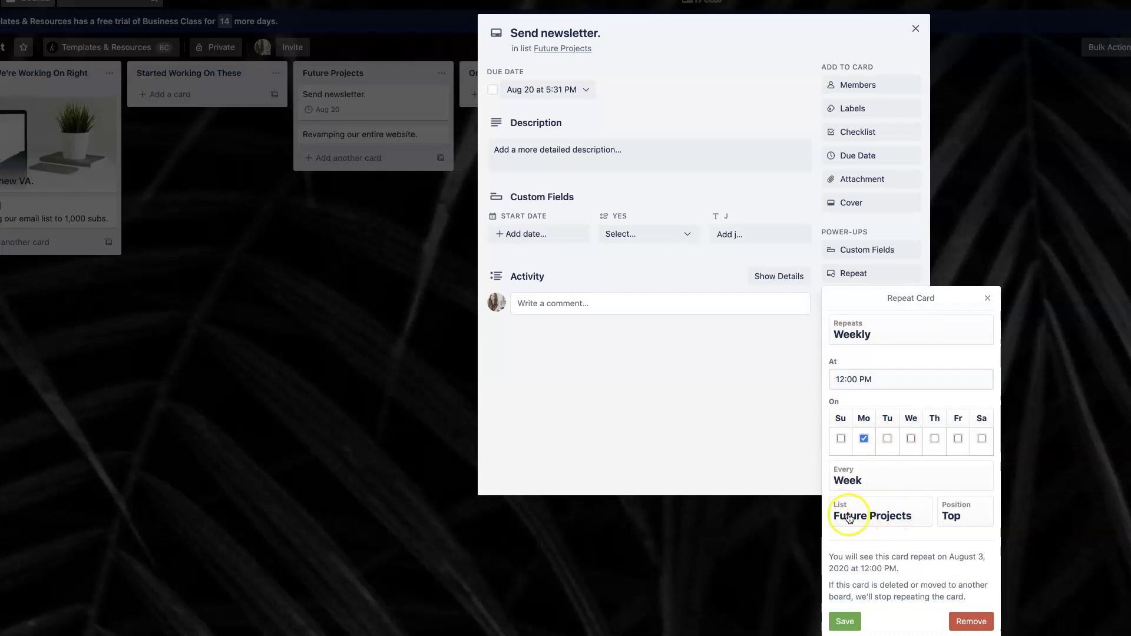
# Place repeats at the top of What We're Working On Right Now and save the schedule.
pyautogui.click(866, 517)
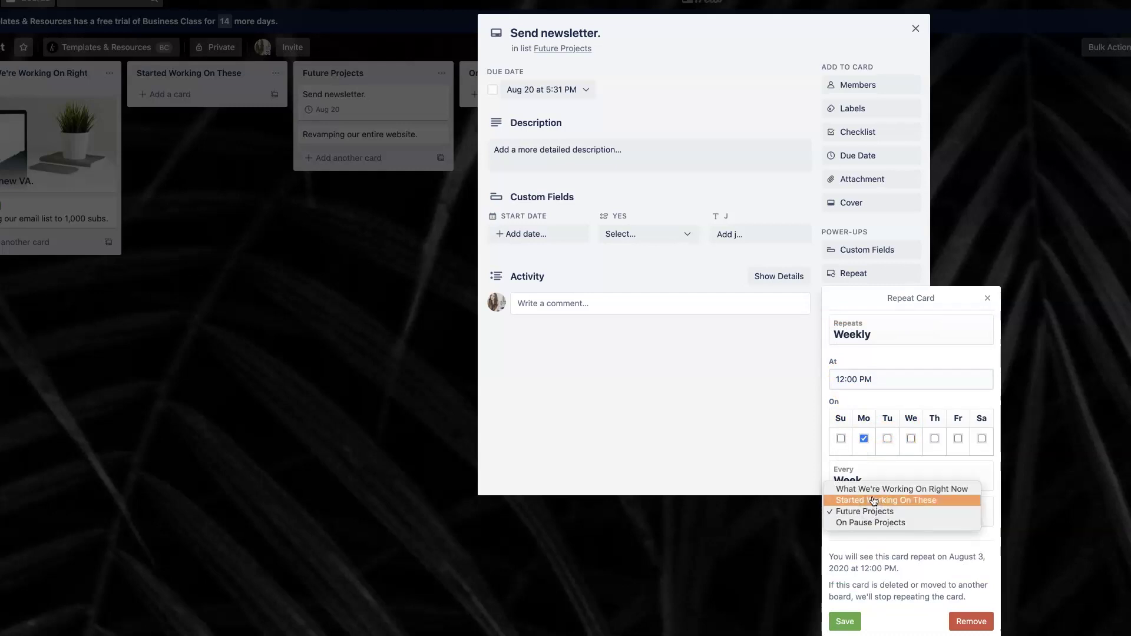
pyautogui.click(874, 494)
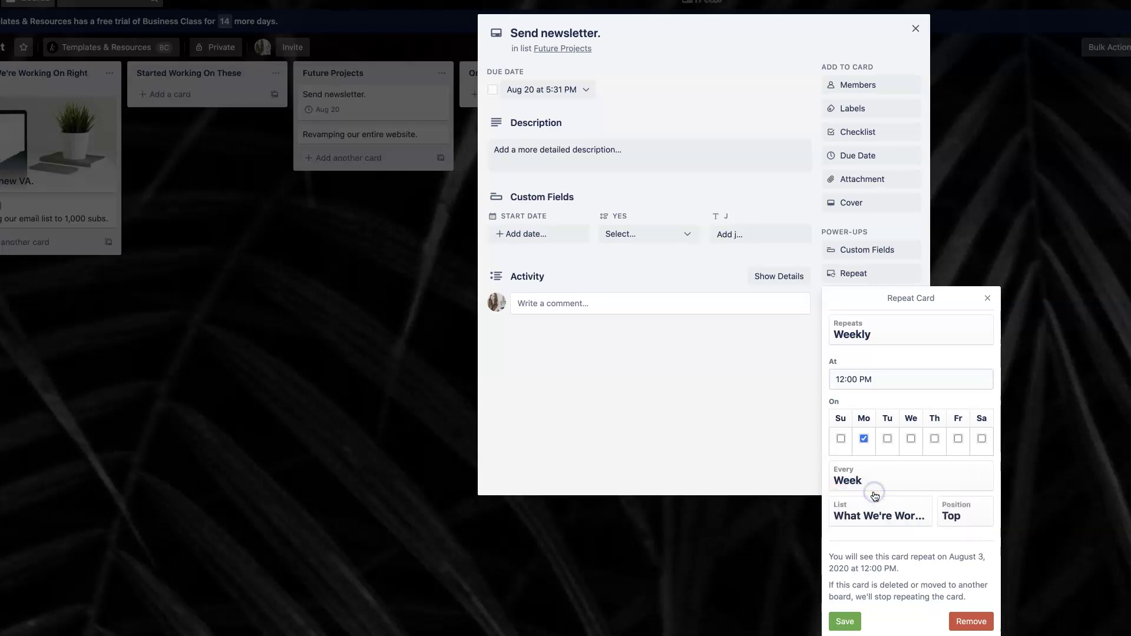
pyautogui.click(960, 524)
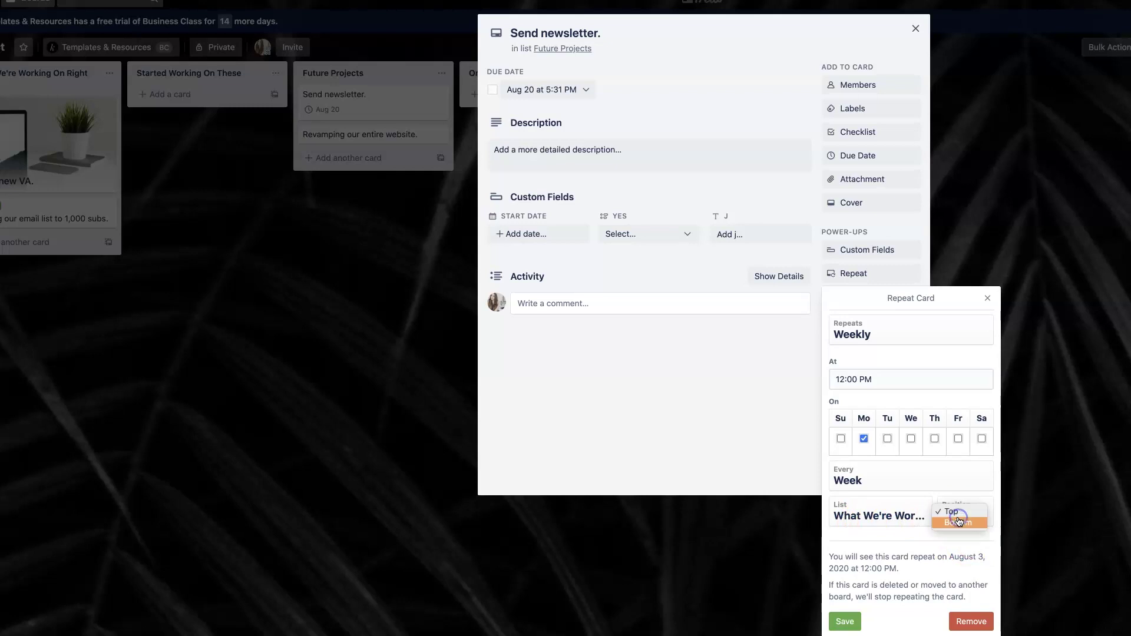
pyautogui.click(919, 533)
pyautogui.click(846, 621)
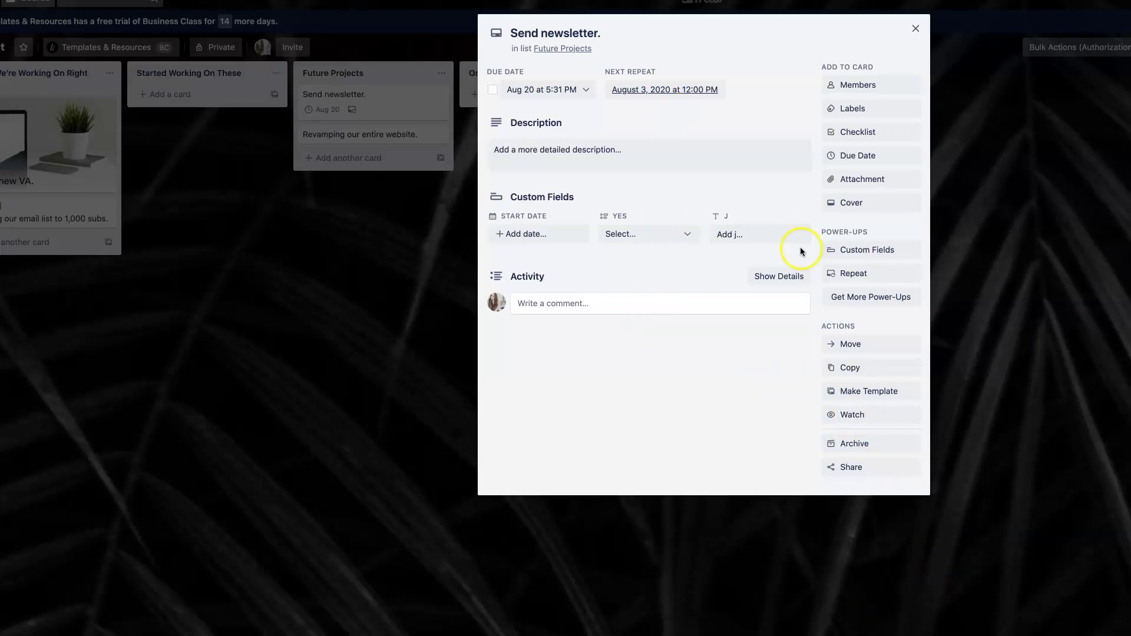
# Drag the Send newsletter card to the top of What We're Working On Right Now.
pyautogui.click(854, 273)
pyautogui.click(699, 316)
pyautogui.click(915, 29)
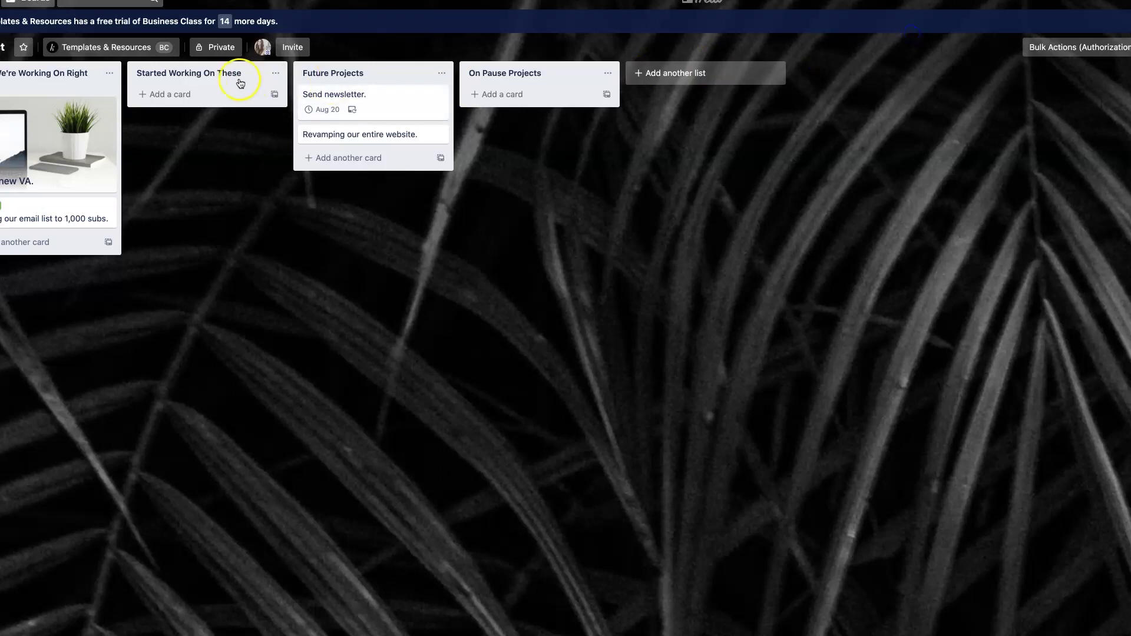
pyautogui.moveTo(355, 102); pyautogui.dragTo(194, 100)
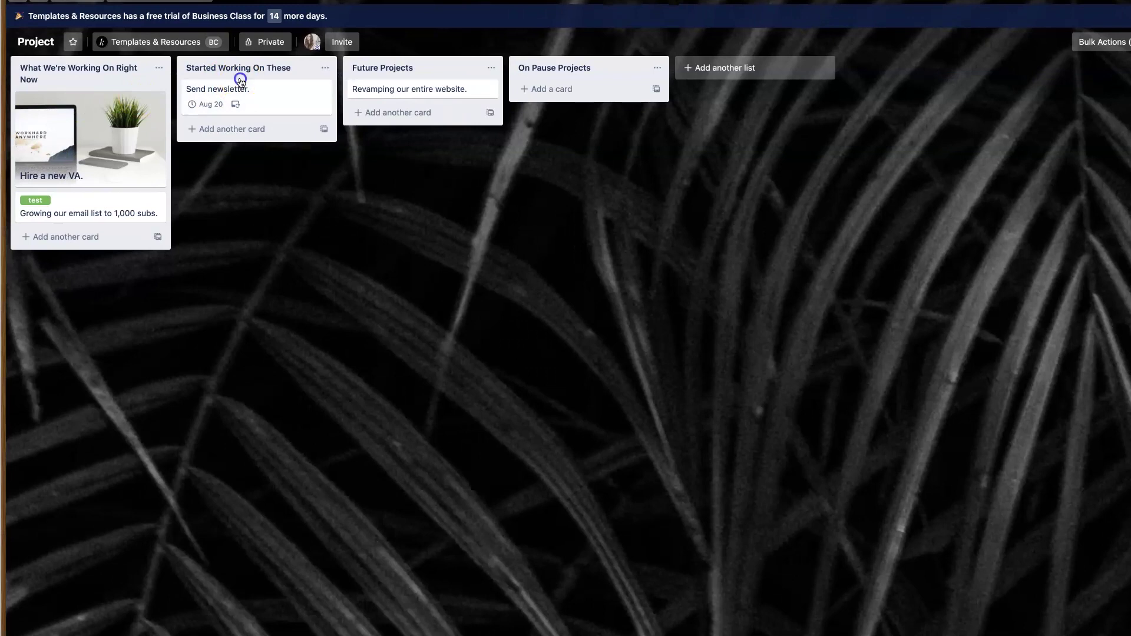
pyautogui.moveTo(189, 87); pyautogui.dragTo(82, 97)
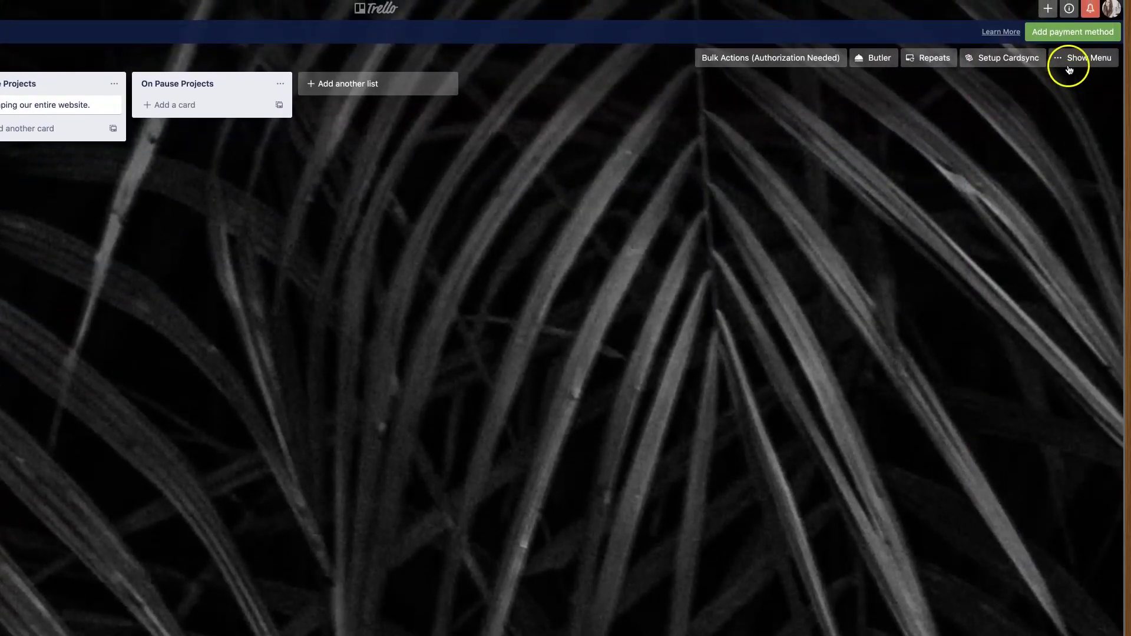
# Reopen the board menu to view its activity log.
pyautogui.click(1083, 56)
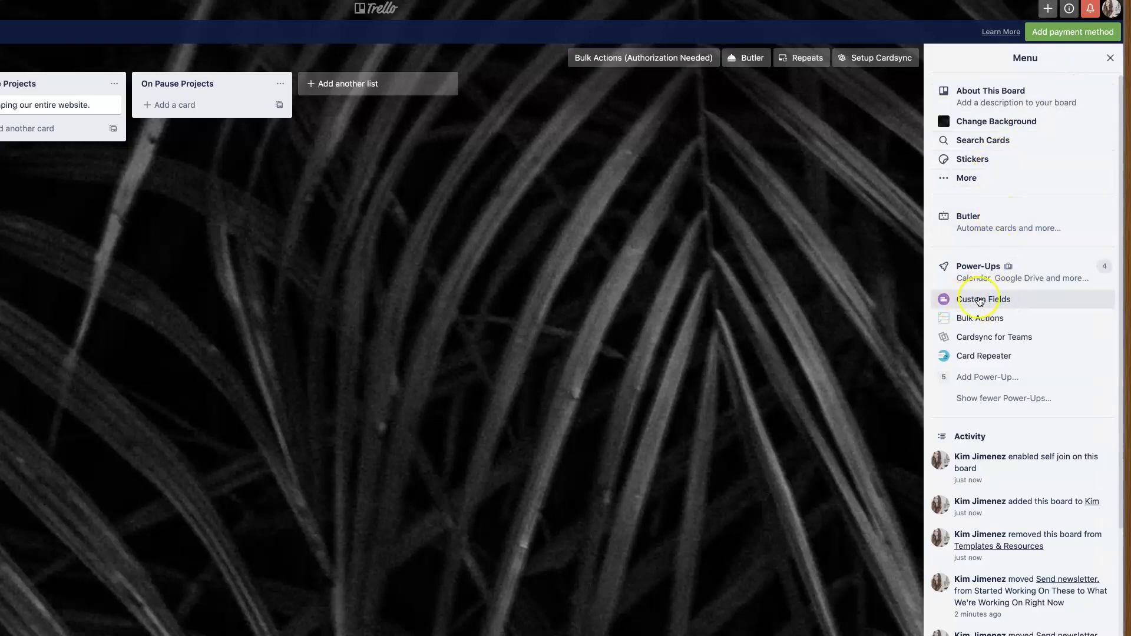
pyautogui.click(1021, 276)
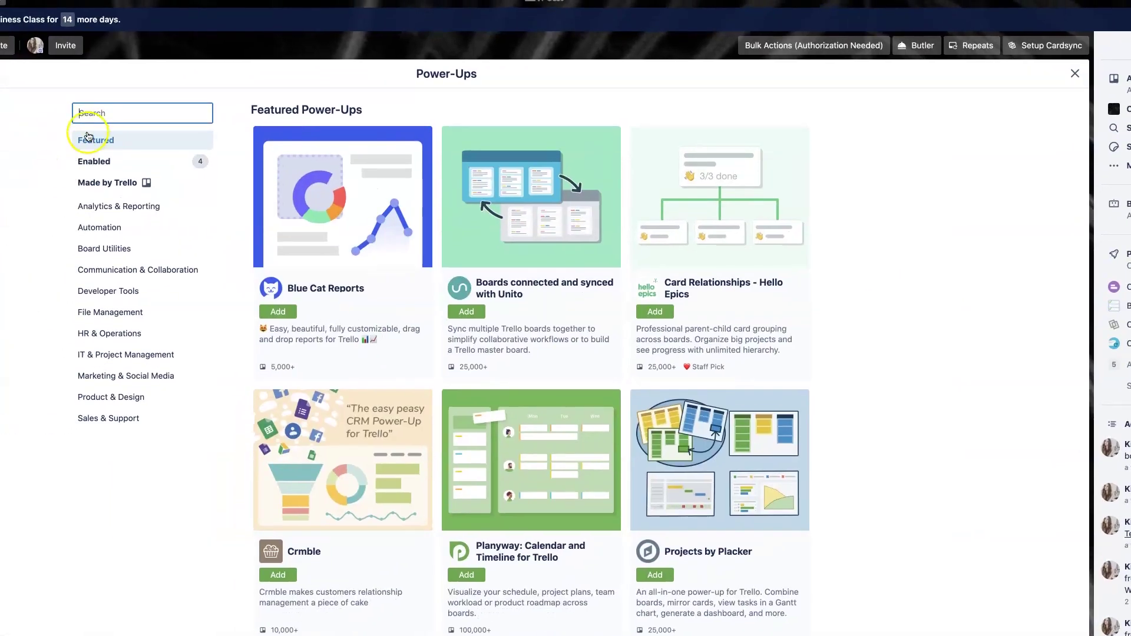
pyautogui.click(97, 127)
pyautogui.write('custom')
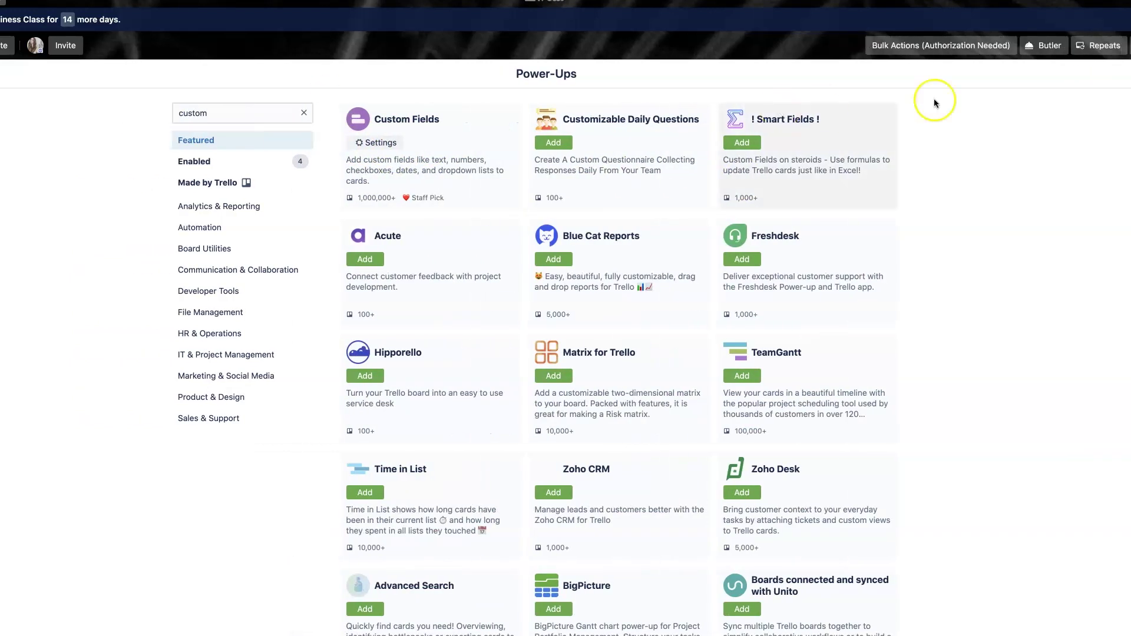
pyautogui.press('Escape')
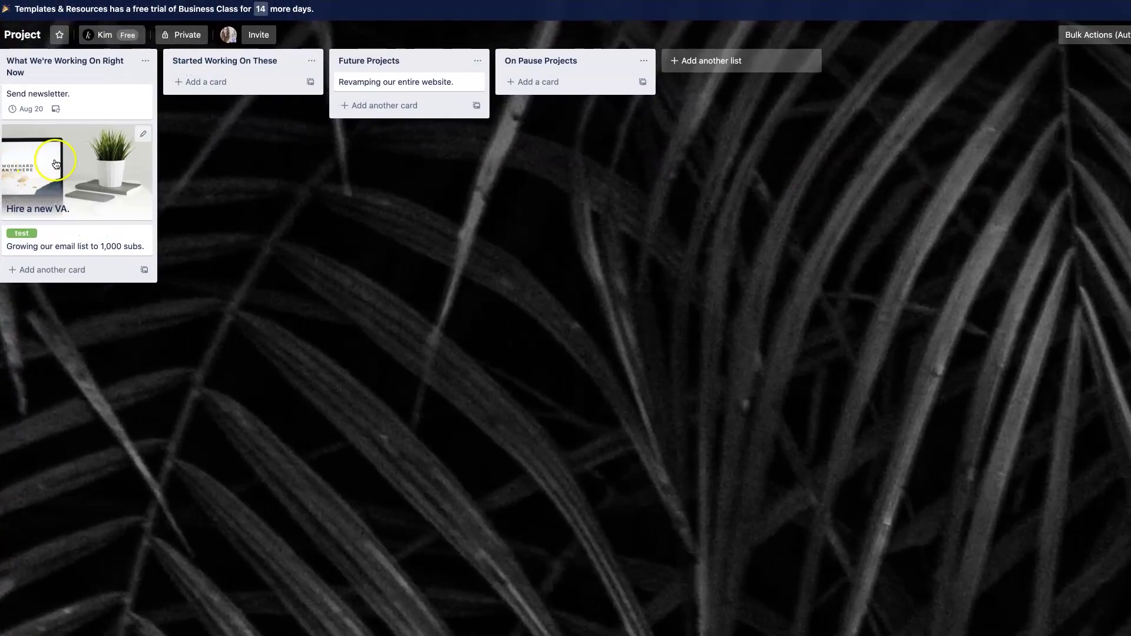
pyautogui.click(52, 163)
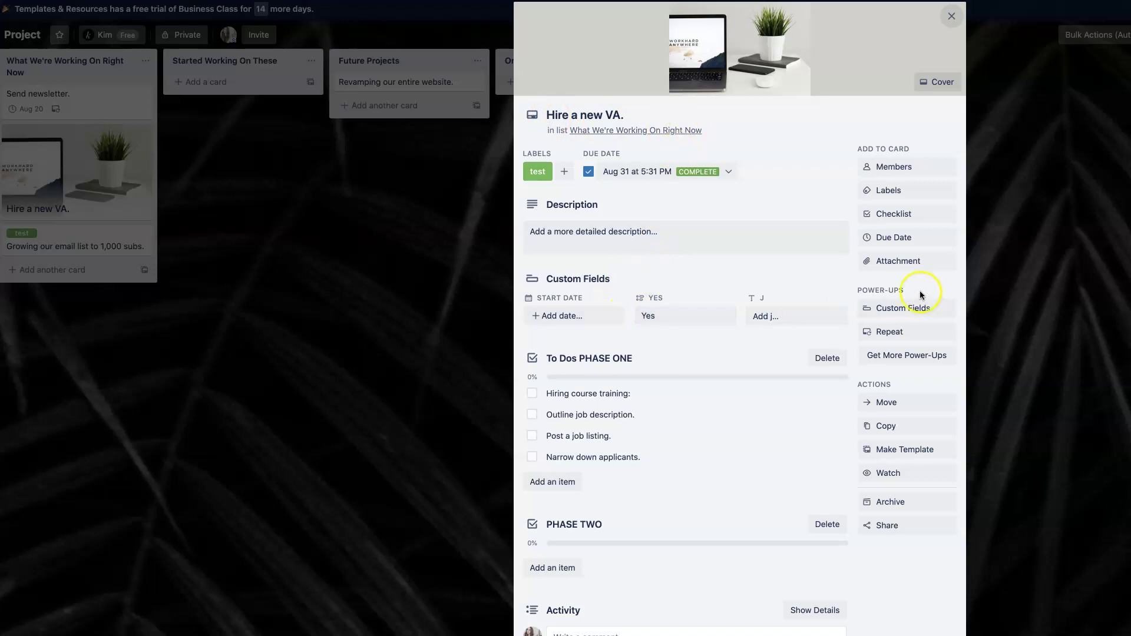
# Rename the Hire a new VA. card's Start Date custom field to 'Interview Period'.
pyautogui.click(907, 310)
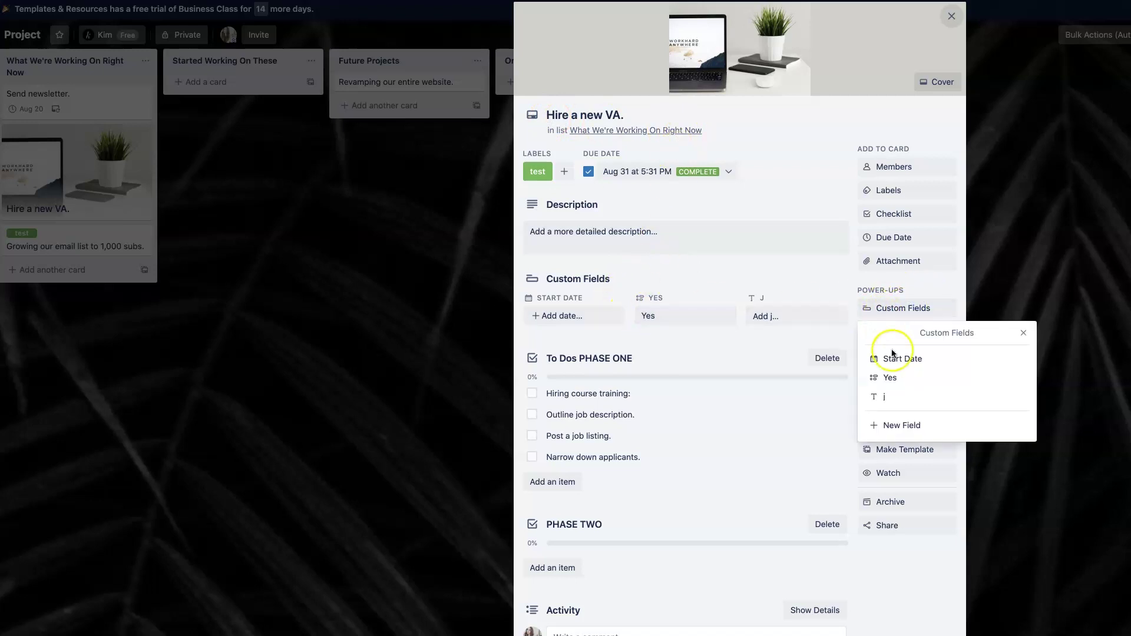
pyautogui.click(939, 364)
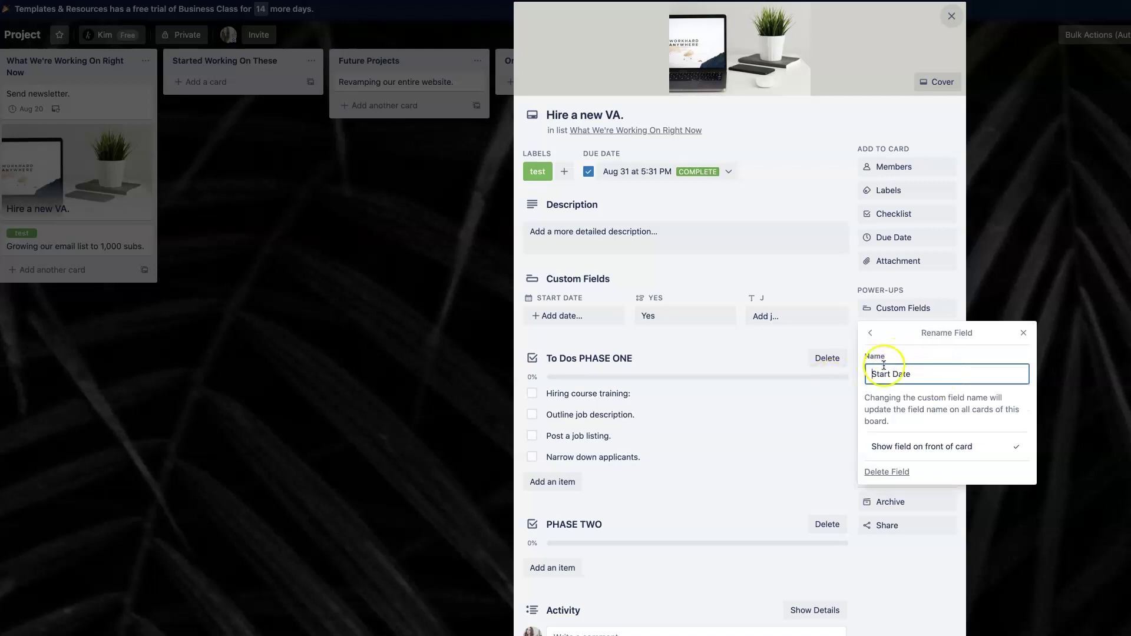
pyautogui.moveTo(930, 374); pyautogui.dragTo(805, 370)
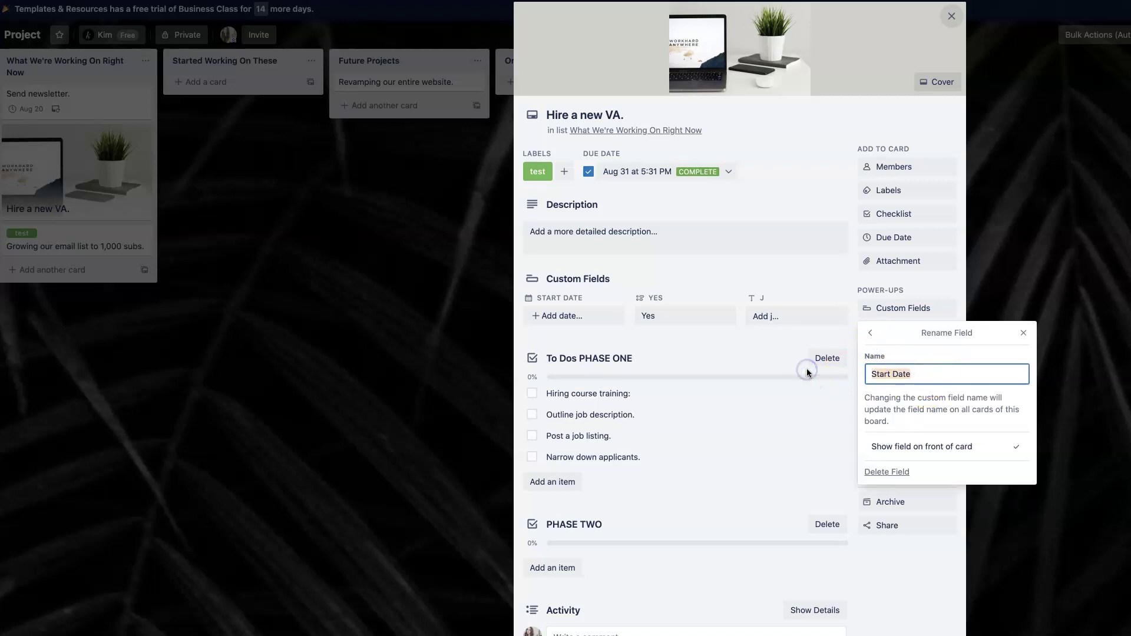
pyautogui.write('Interview Period')
pyautogui.press('Return')
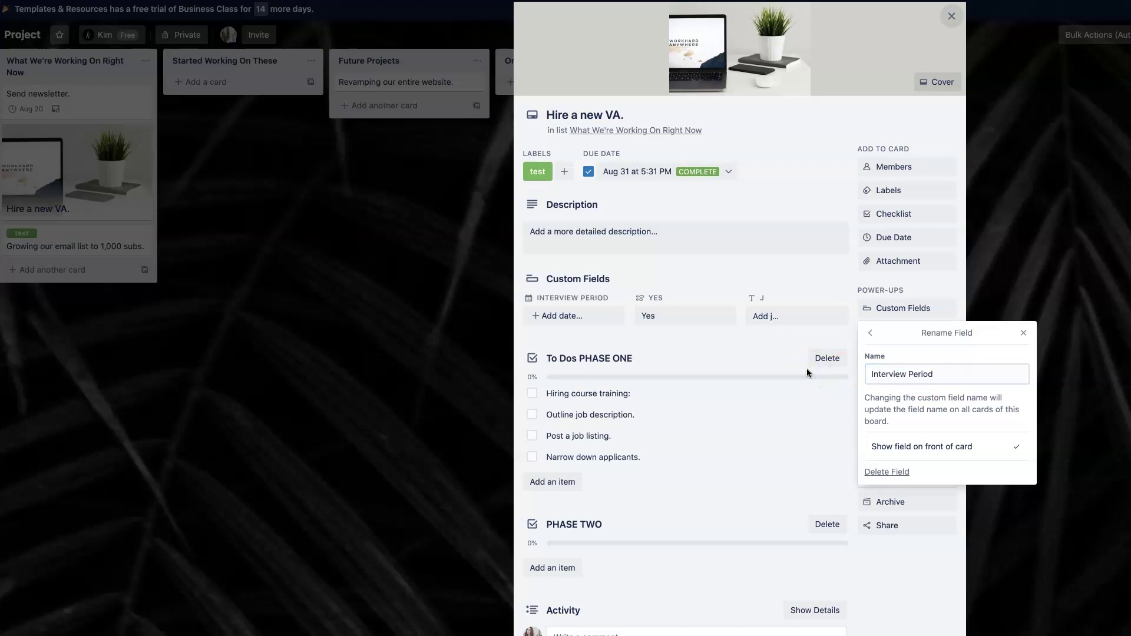
pyautogui.click(1021, 334)
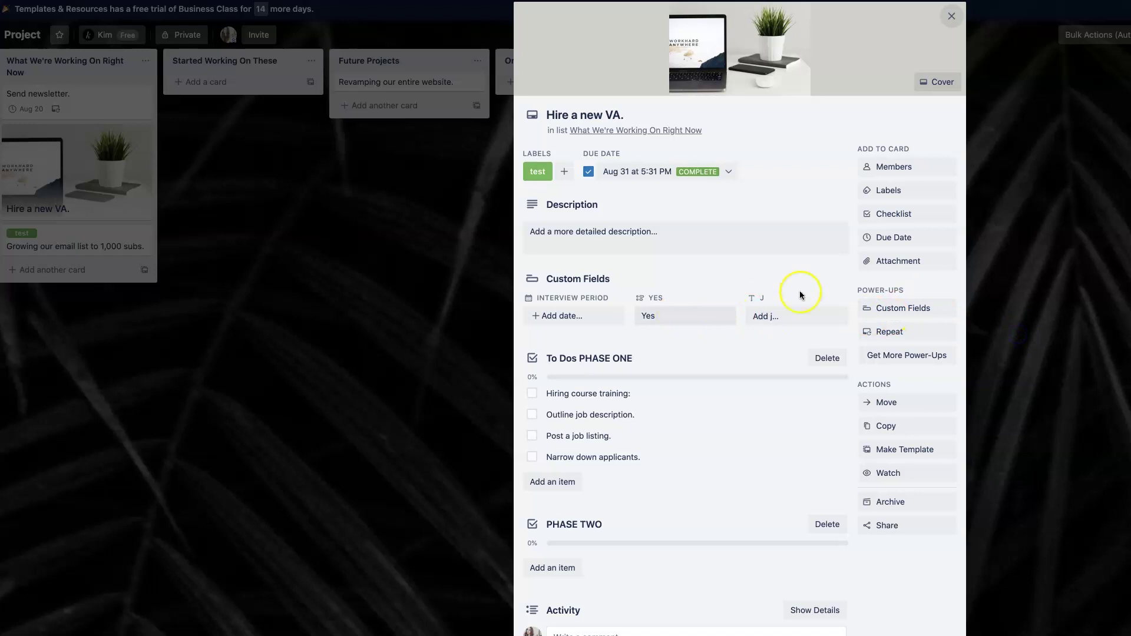
pyautogui.click(900, 314)
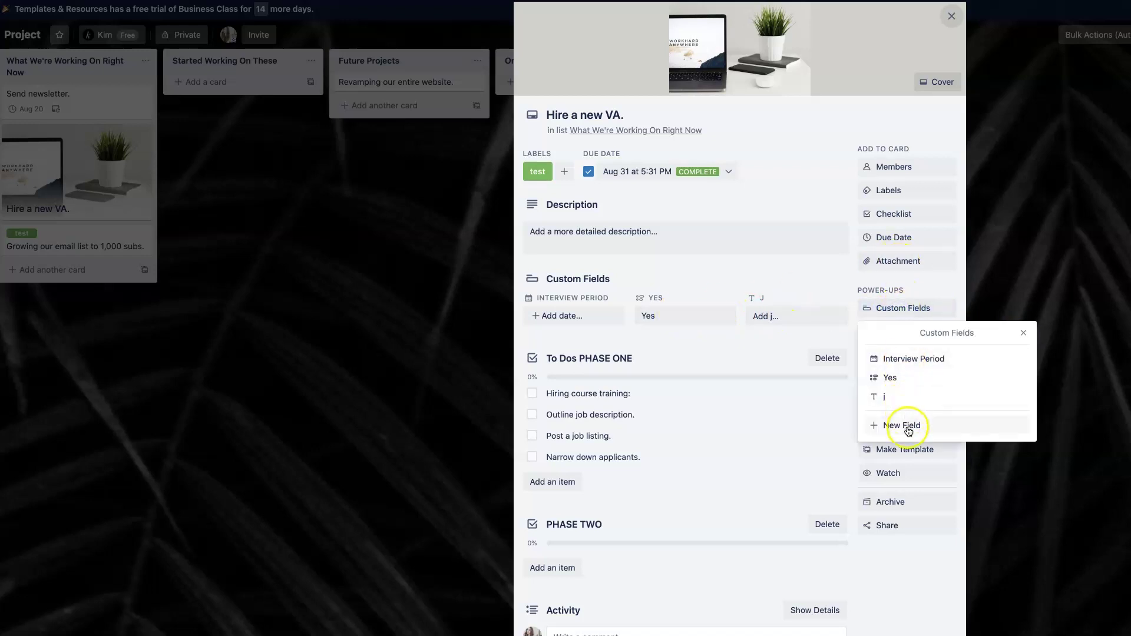
# Rename the Yes field to 'Interviewed?' and the j field to 'Moved To Top Applicat Position'.
pyautogui.click(903, 377)
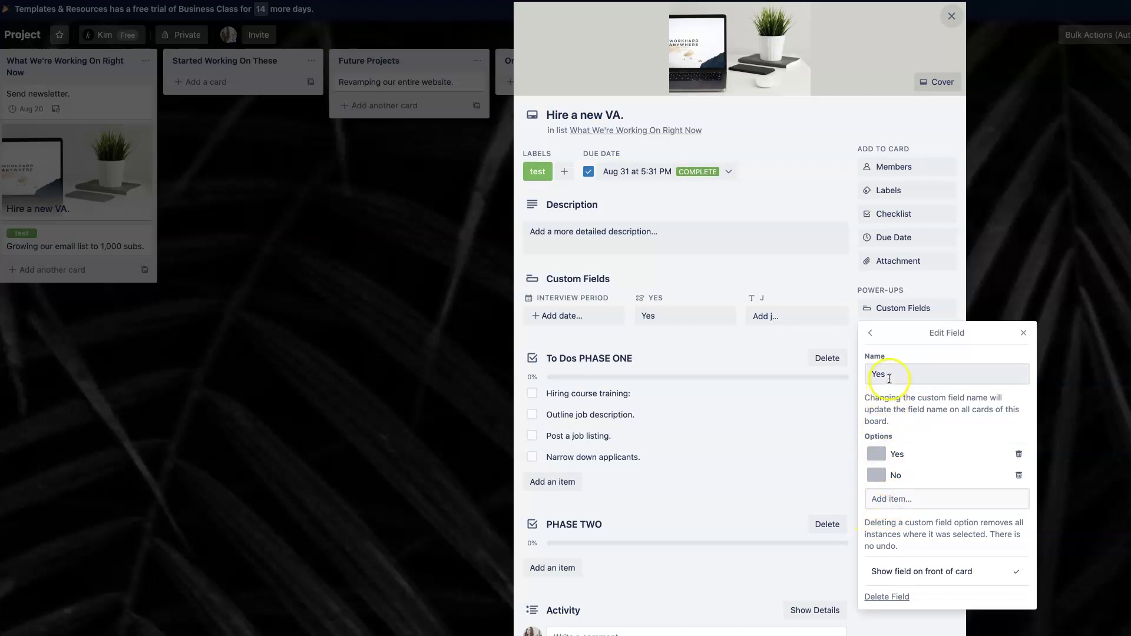
pyautogui.doubleClick(863, 377)
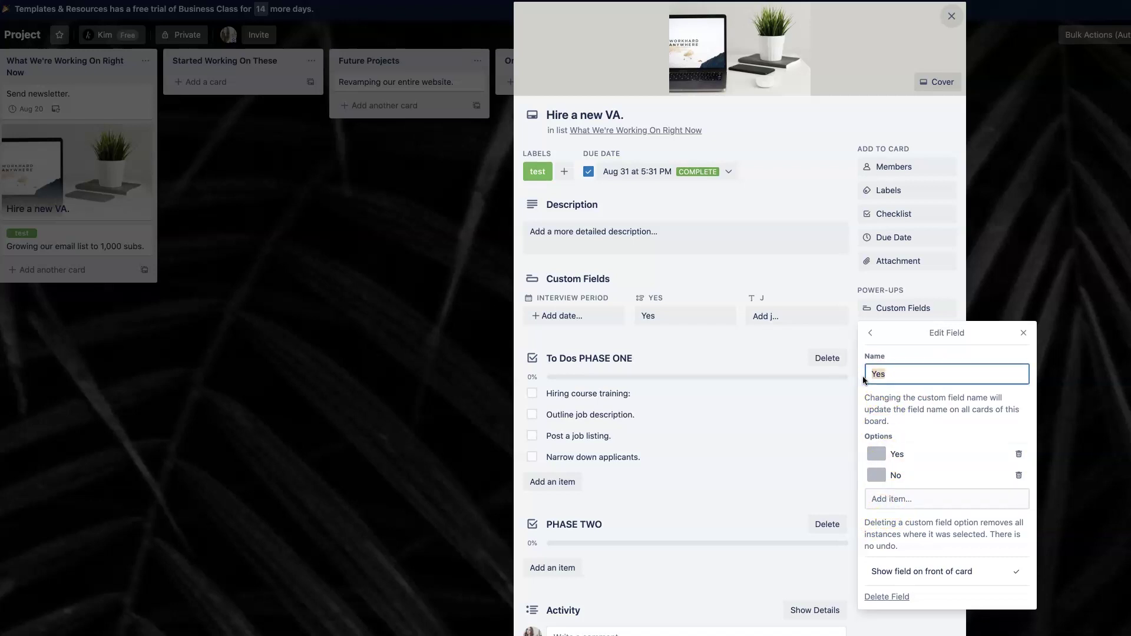
pyautogui.write('Interviewed?')
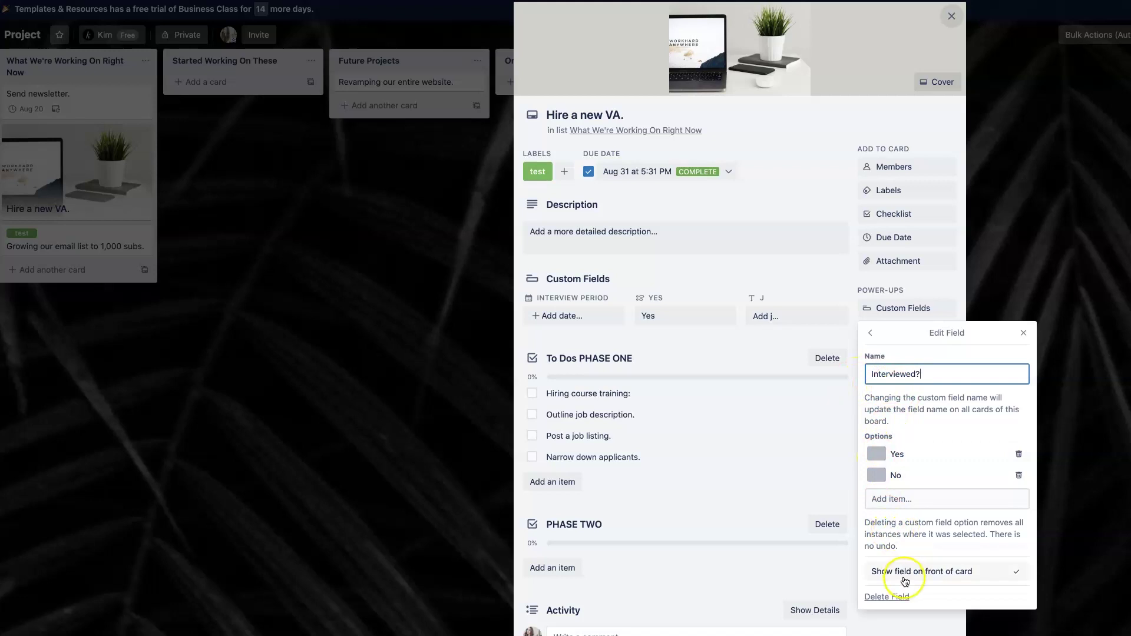
pyautogui.click(873, 333)
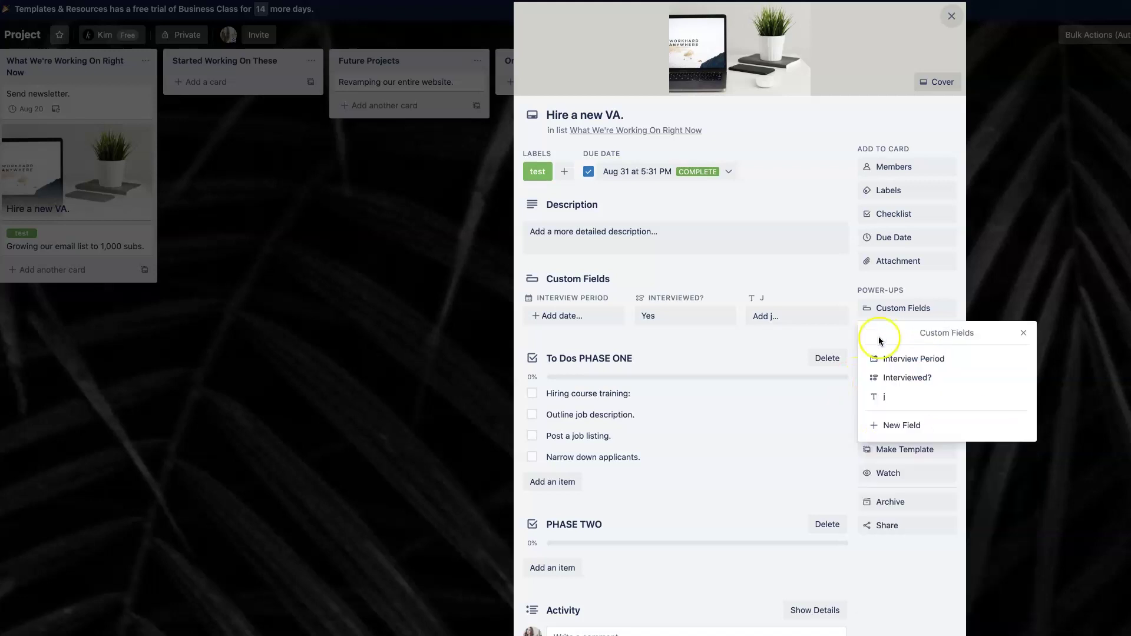
pyautogui.click(885, 397)
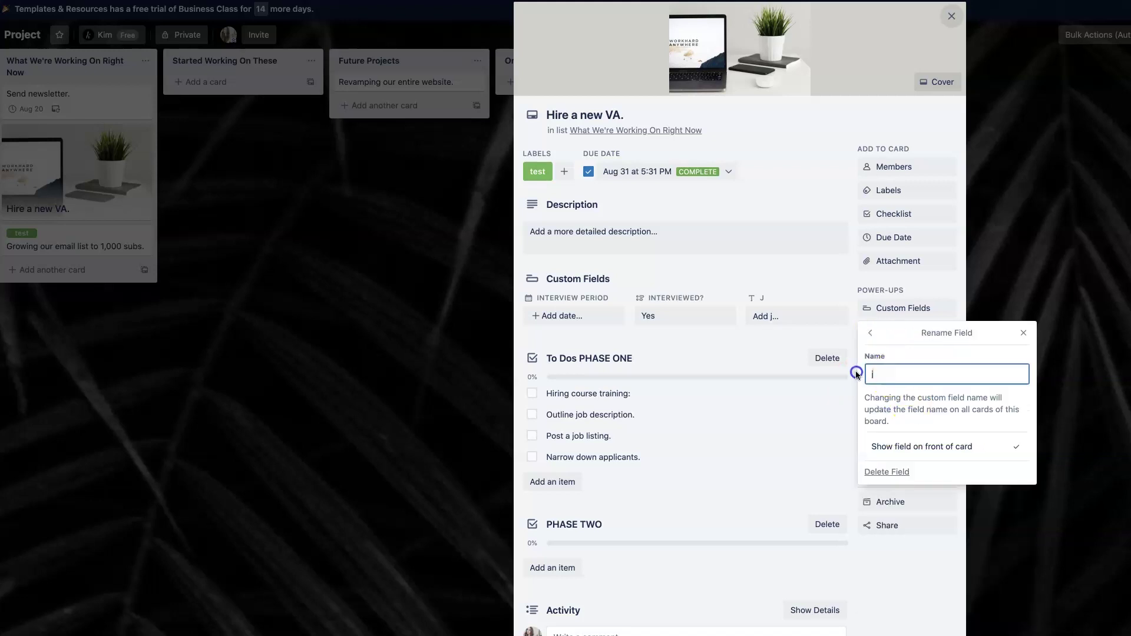
pyautogui.click(904, 379)
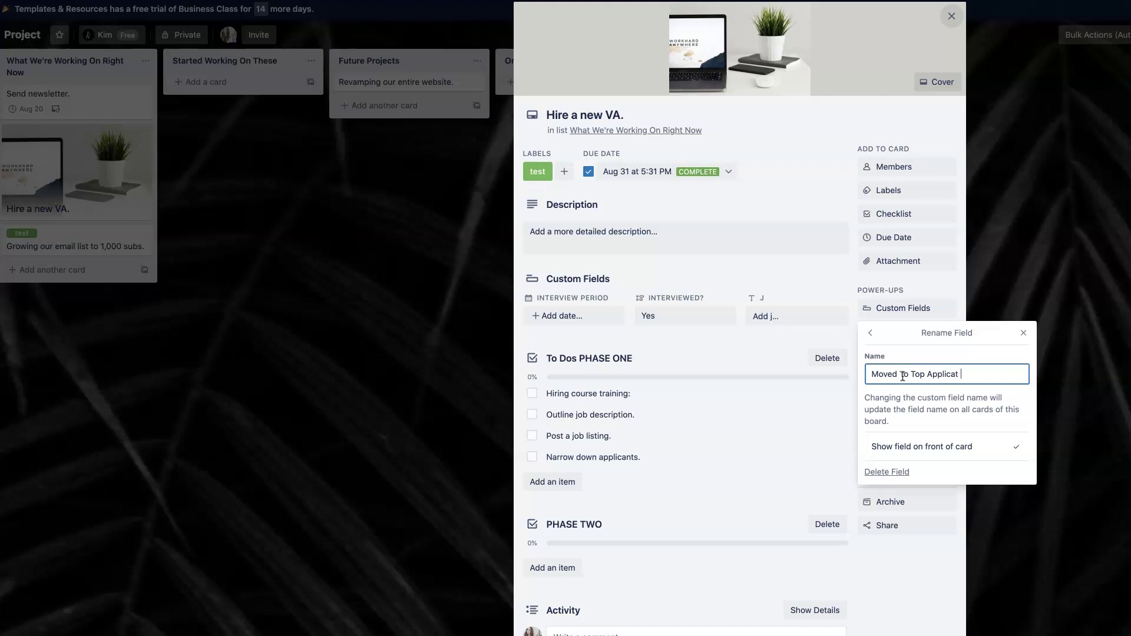
pyautogui.press('Return')
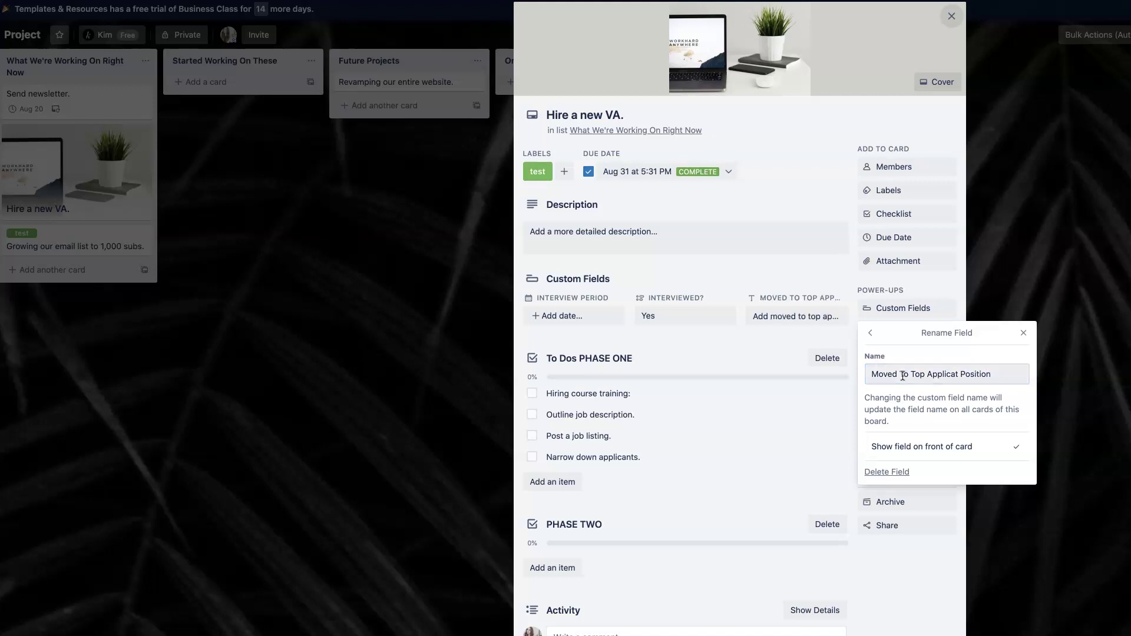
# Create a new Text custom field named 'Address' on the card.
pyautogui.click(1022, 333)
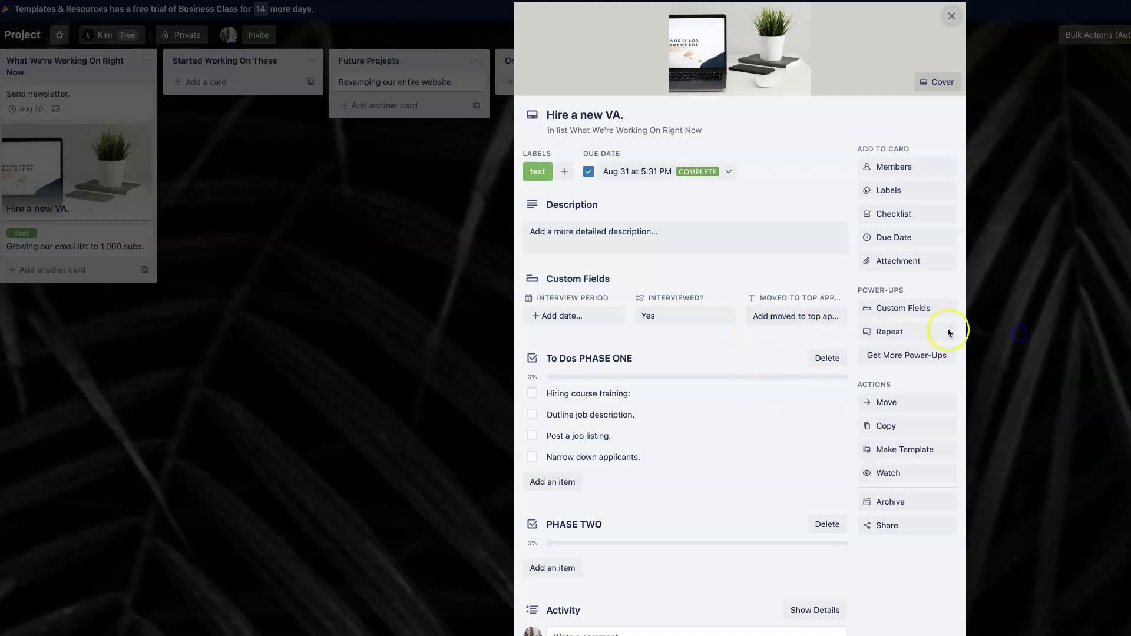
pyautogui.click(916, 312)
pyautogui.click(922, 424)
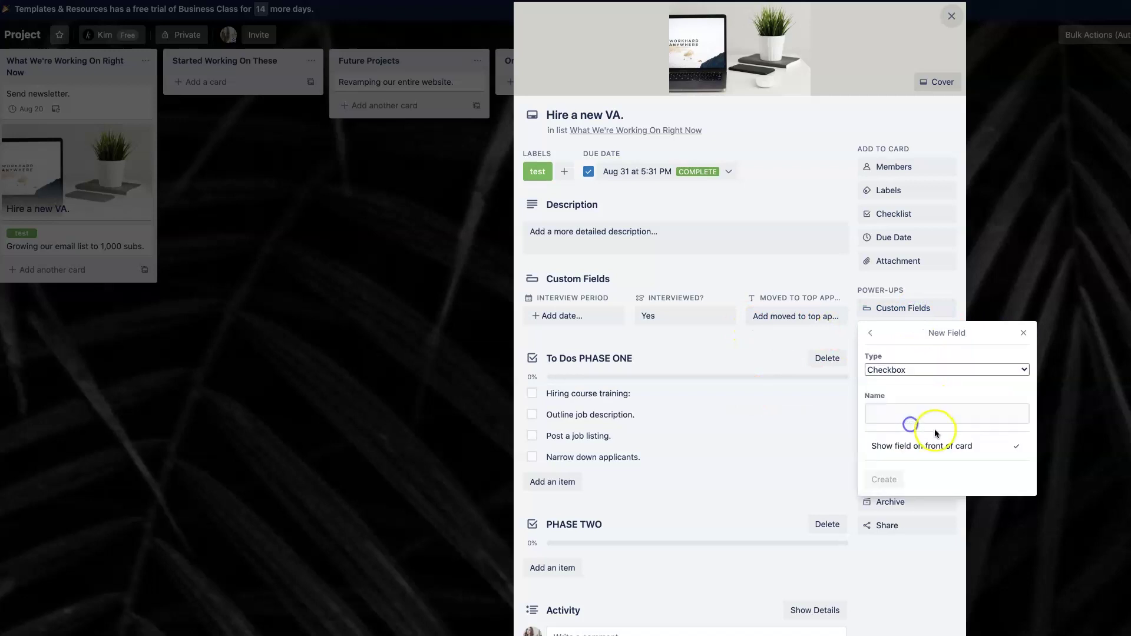
pyautogui.click(928, 370)
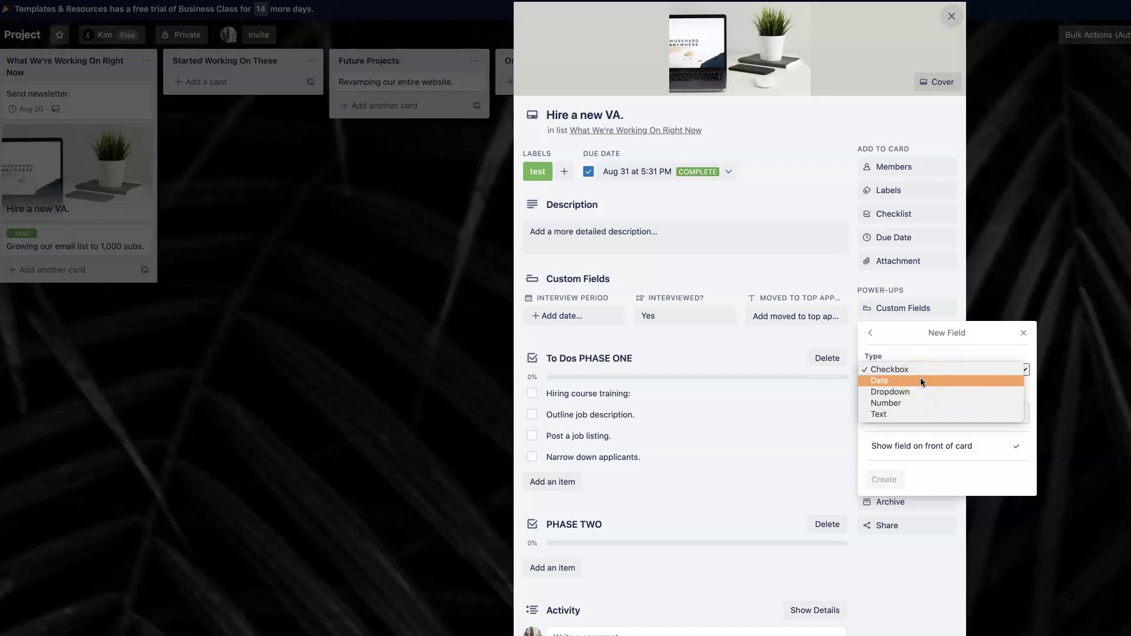
pyautogui.click(905, 419)
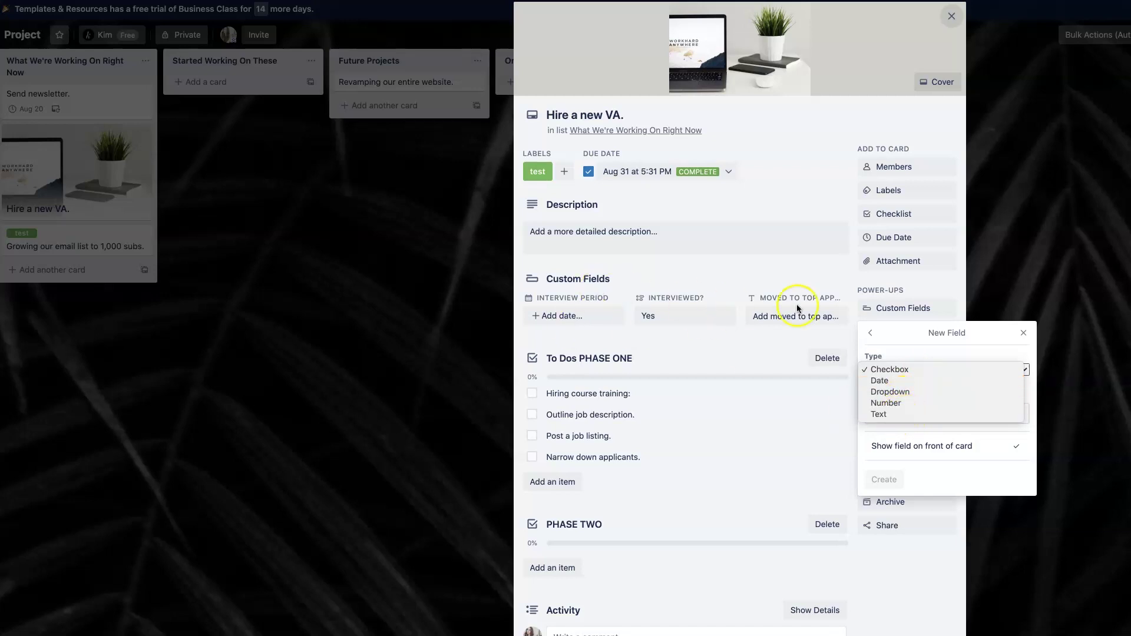
pyautogui.click(930, 414)
pyautogui.click(889, 413)
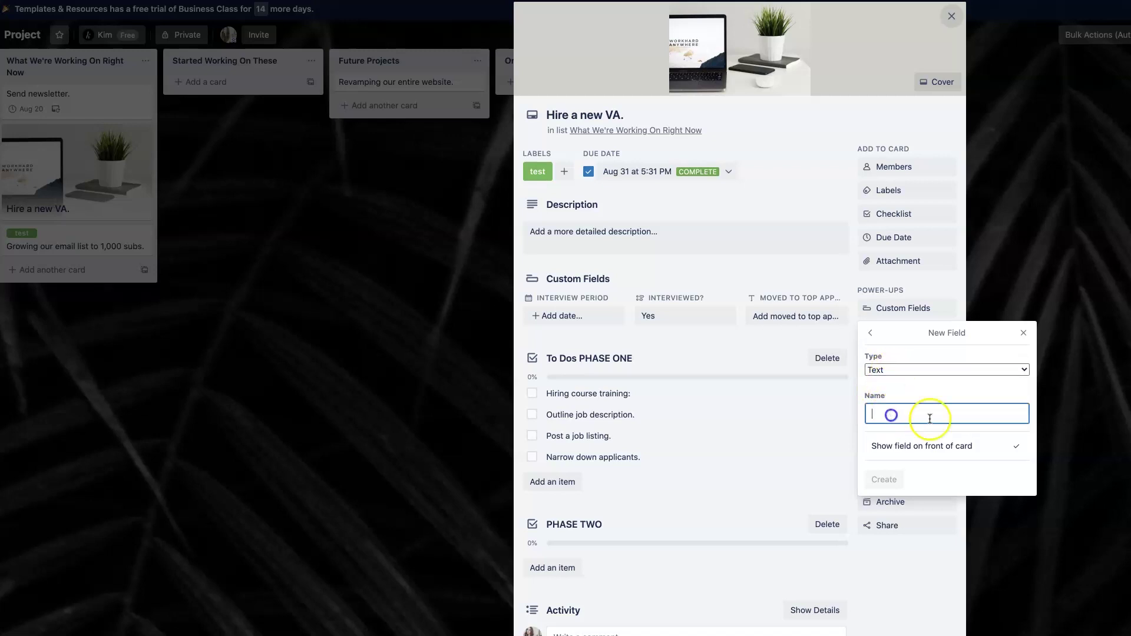
pyautogui.write('Bil')
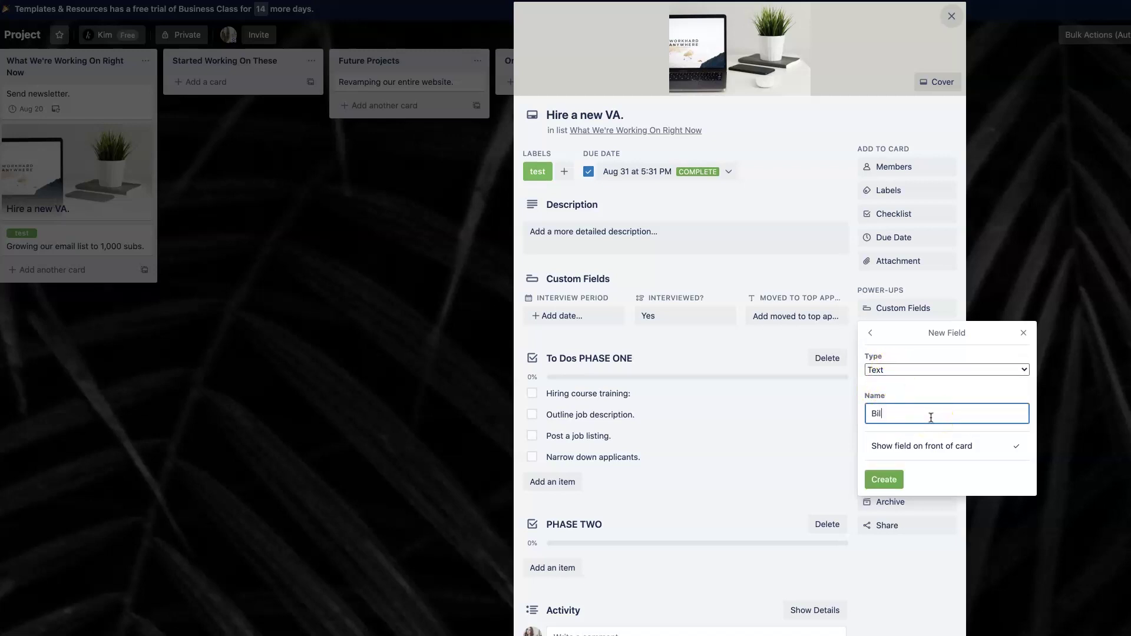
pyautogui.press('BackSpace')
pyautogui.press('BackSpace')
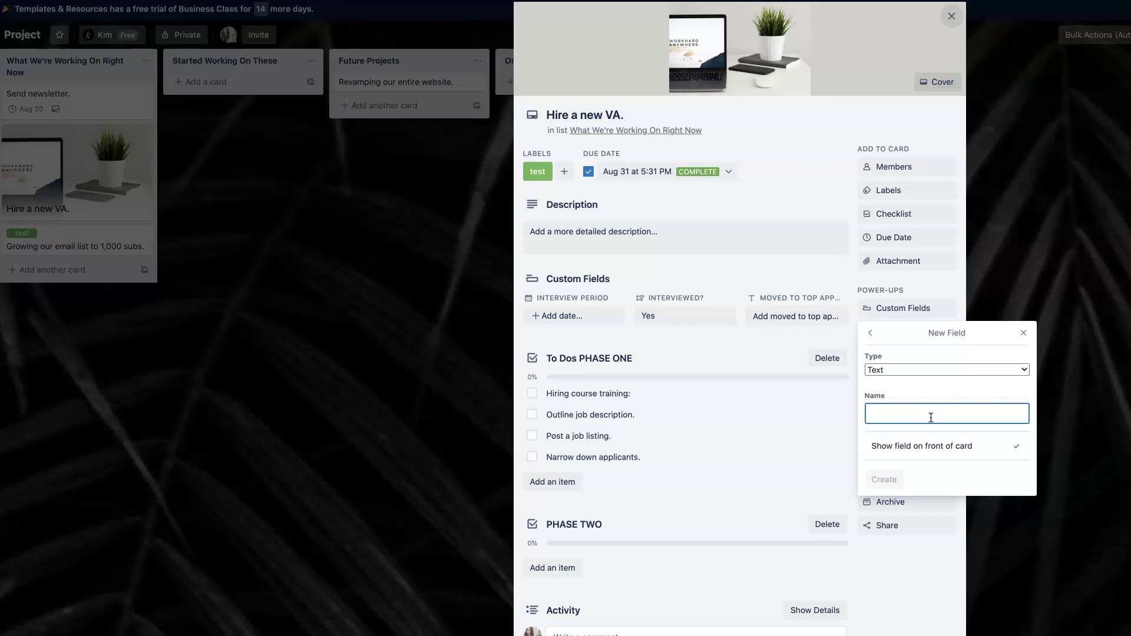
pyautogui.write('Address')
pyautogui.press('Return')
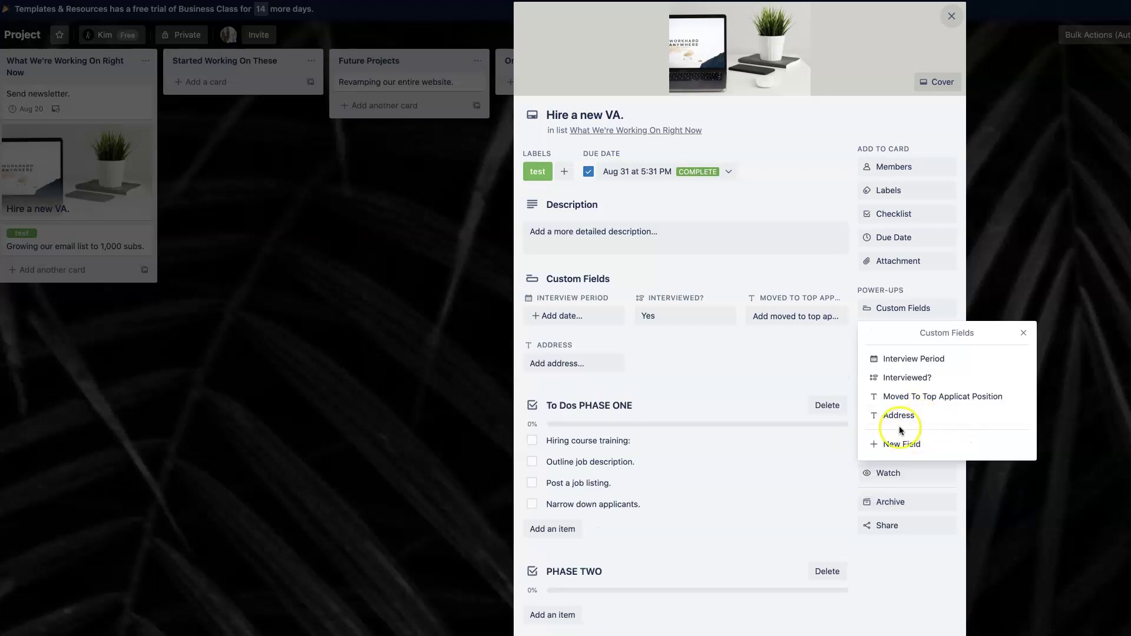
pyautogui.click(903, 446)
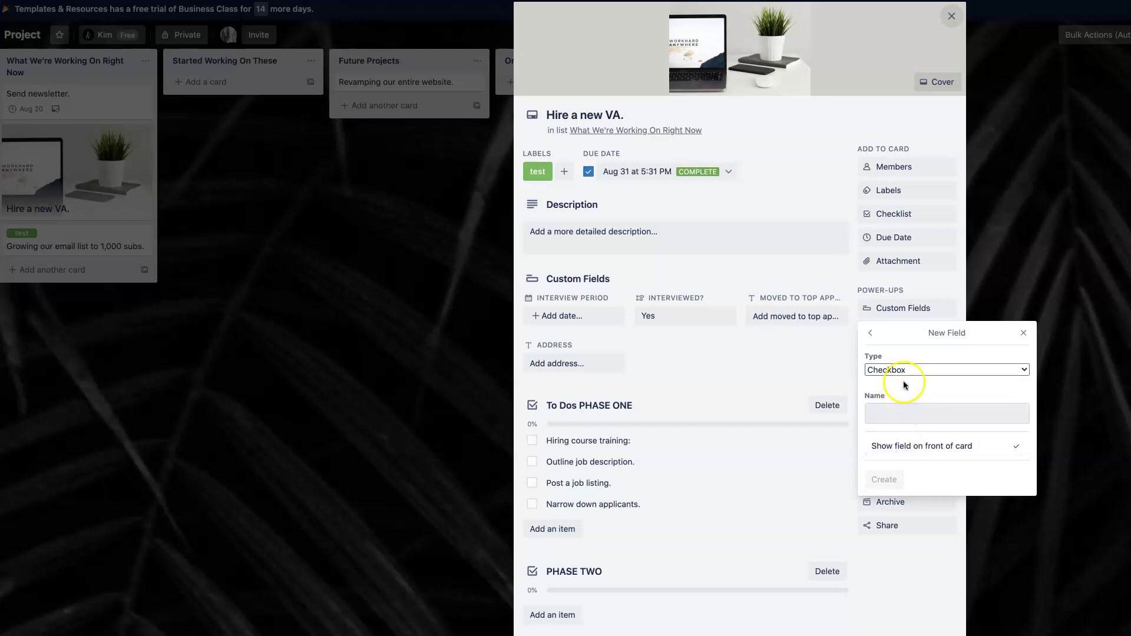
# Add a Text field 'Name' and a Checkbox field 'Last Name'.
pyautogui.click(907, 365)
pyautogui.click(898, 414)
pyautogui.click(900, 411)
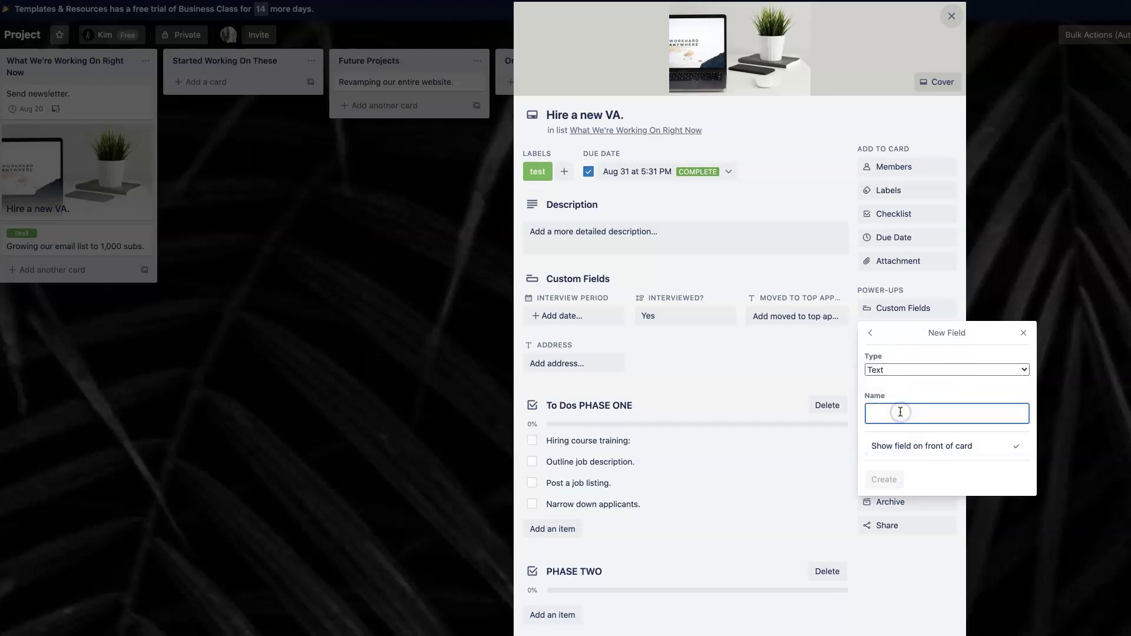
pyautogui.write('Name')
pyautogui.press('Return')
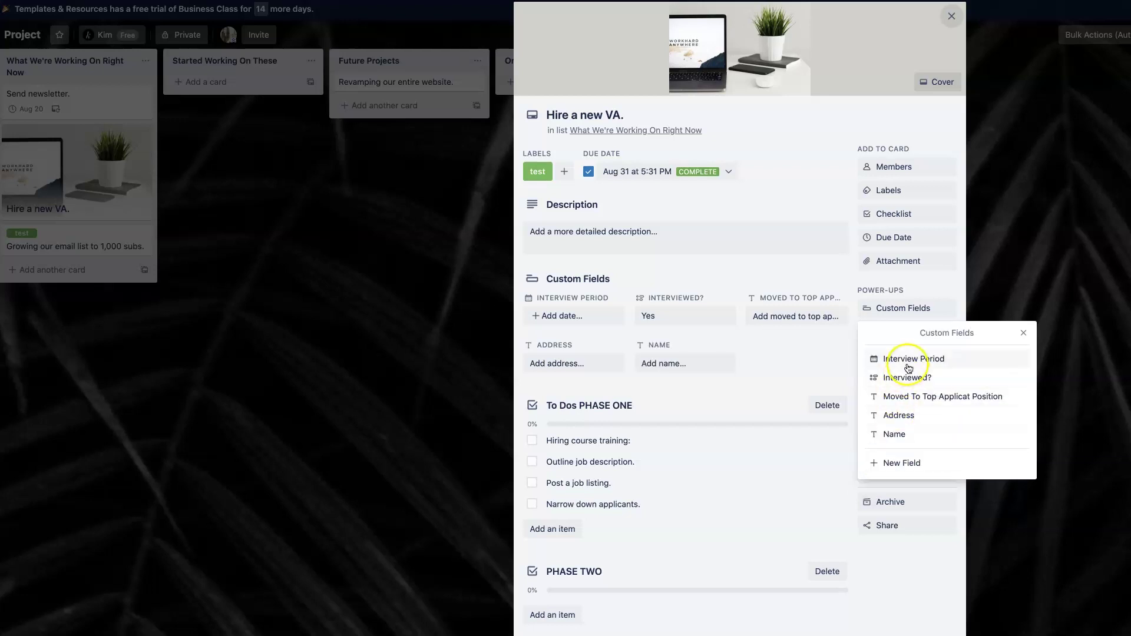
pyautogui.click(897, 461)
pyautogui.click(914, 413)
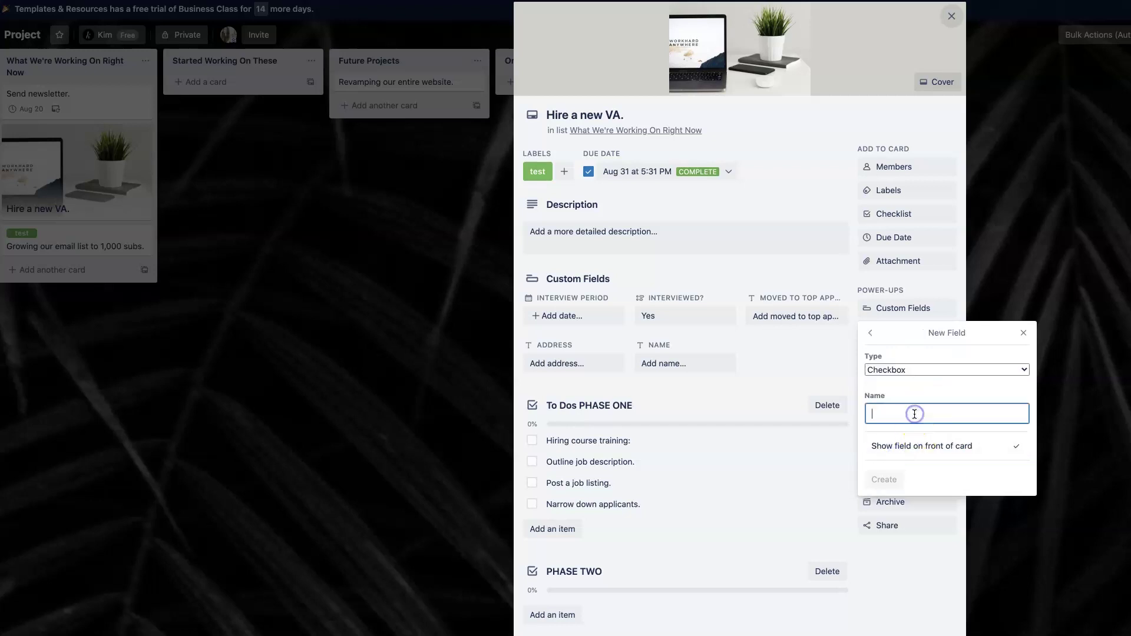
pyautogui.write('Last Name')
pyautogui.press('Return')
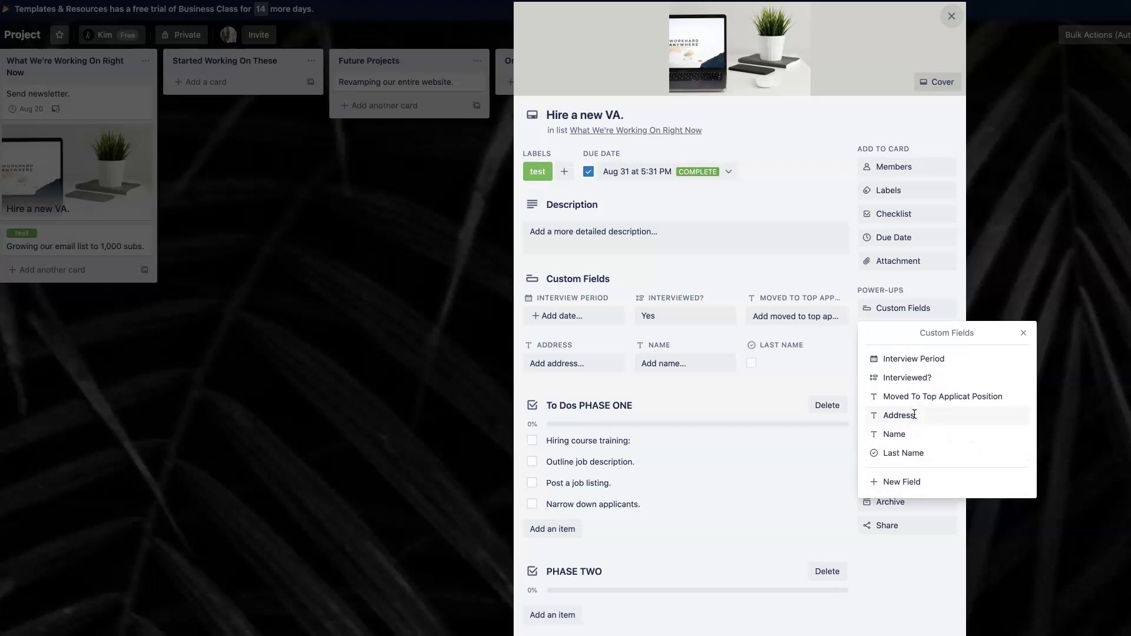
# Add a Text custom field named 'Phone Number'.
pyautogui.click(901, 481)
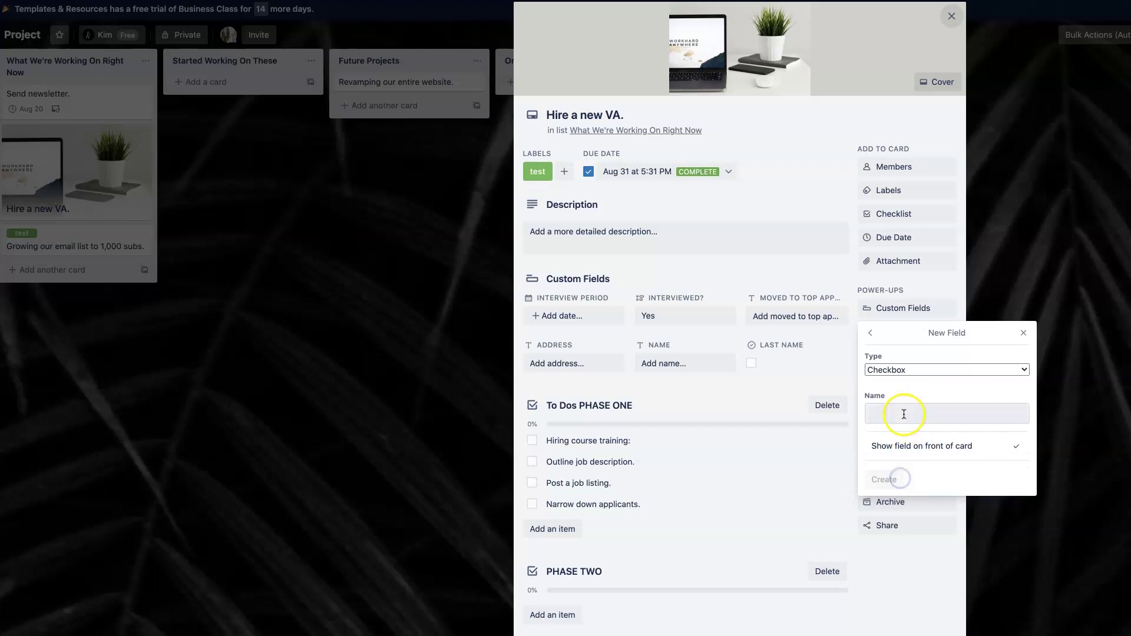
pyautogui.click(904, 414)
pyautogui.click(906, 371)
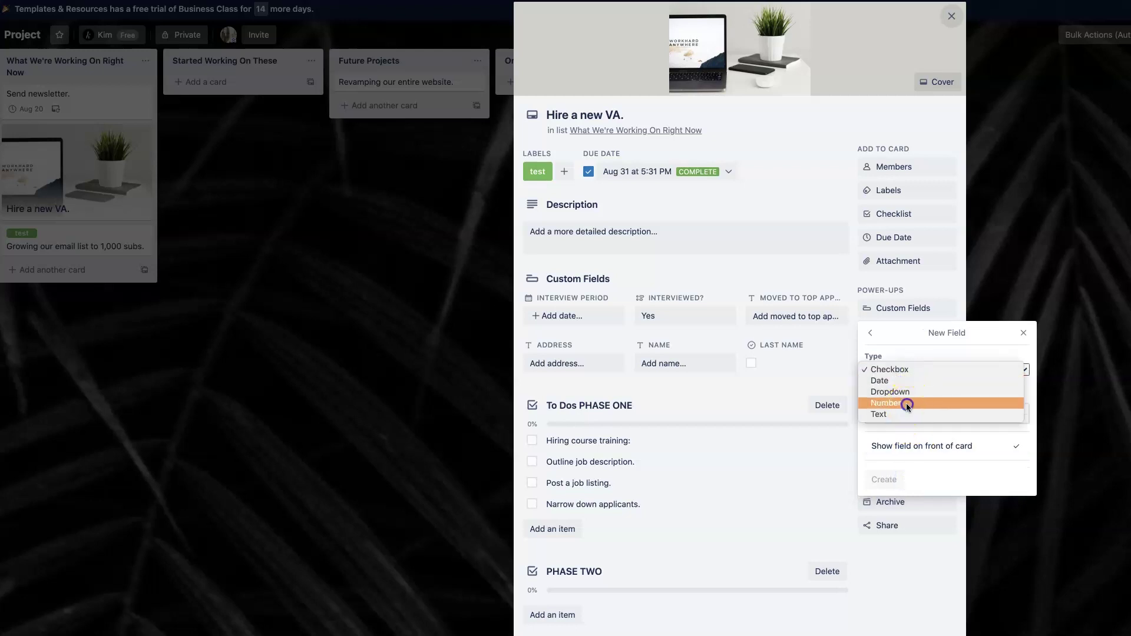
pyautogui.click(906, 405)
pyautogui.click(900, 371)
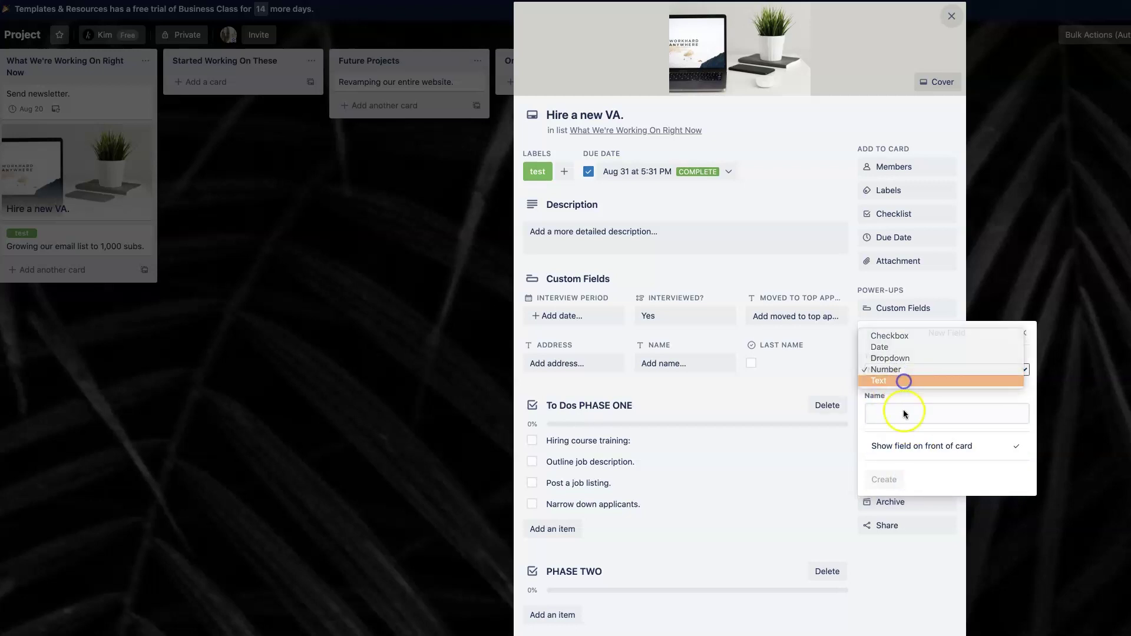
pyautogui.click(903, 381)
pyautogui.click(904, 412)
pyautogui.write('Phone Number')
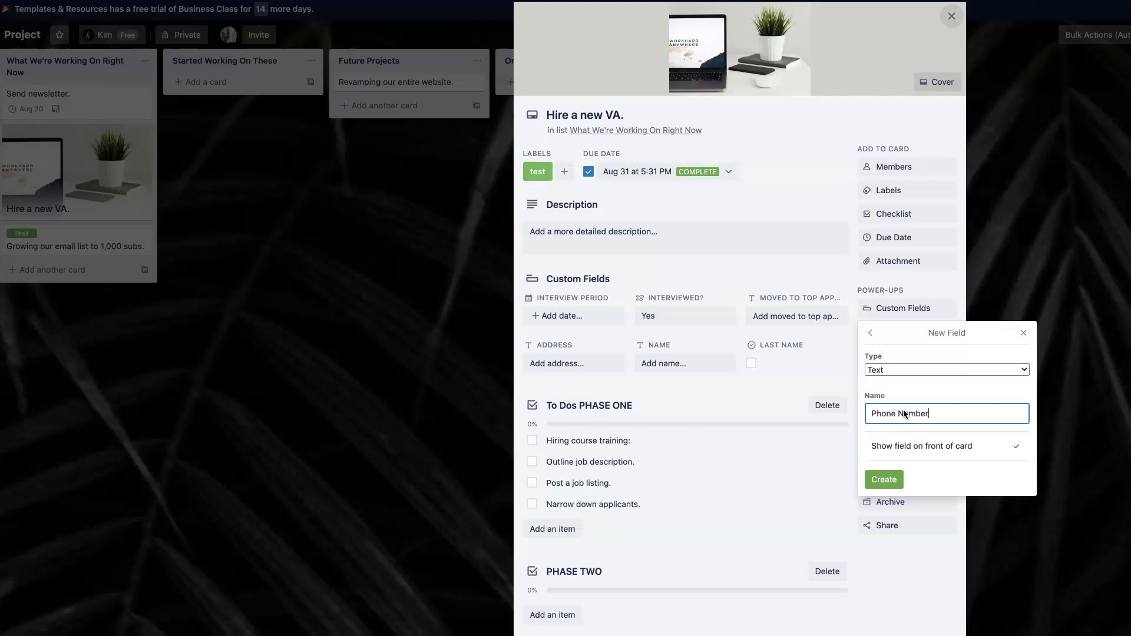
pyautogui.press('Return')
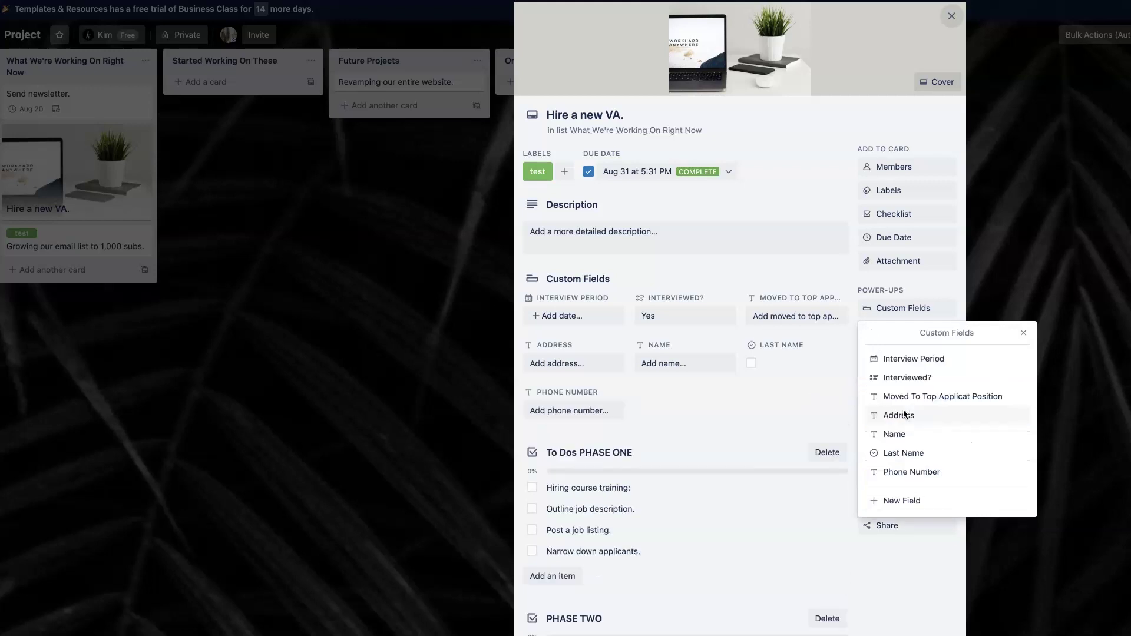
pyautogui.click(810, 419)
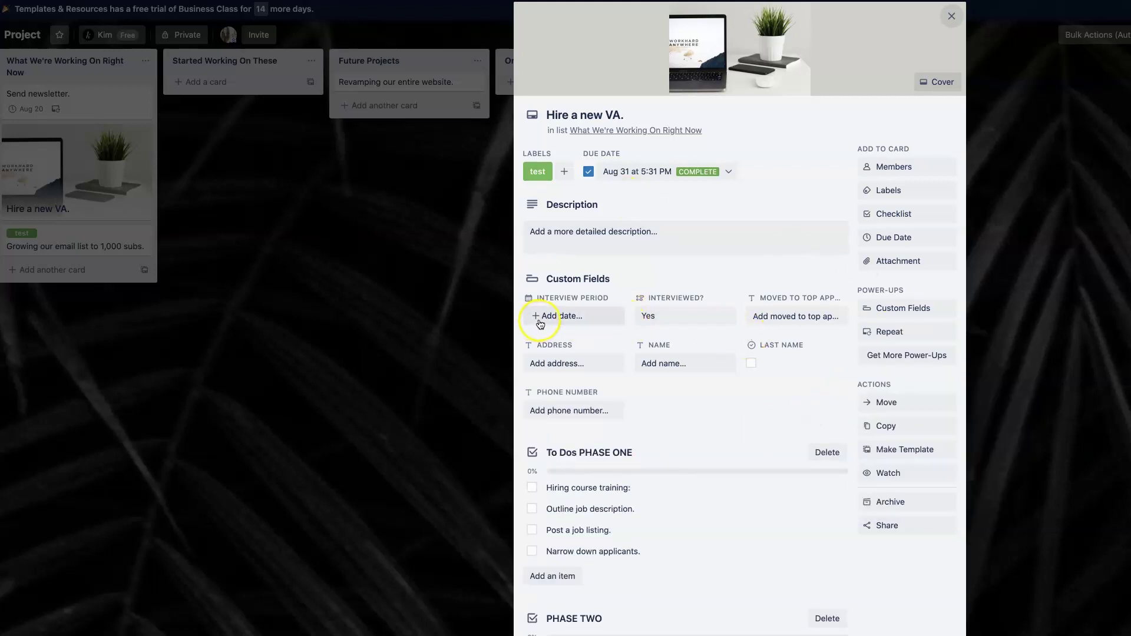
# Try an August 1 Interview Period date, then close the picker without saving.
pyautogui.click(586, 321)
pyautogui.click(588, 467)
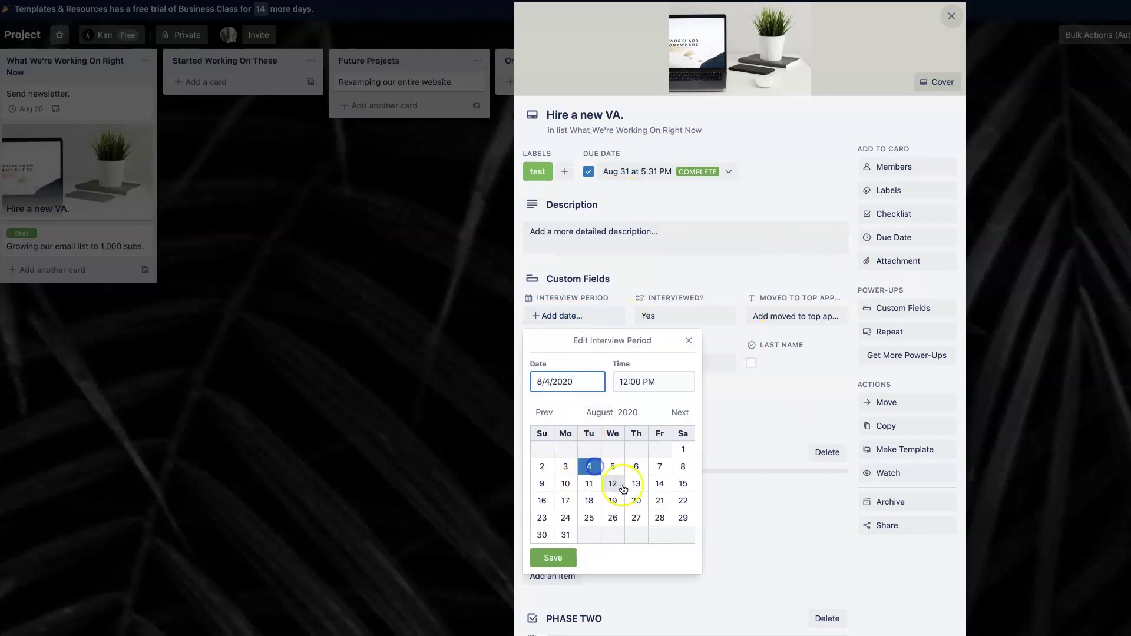
pyautogui.click(720, 404)
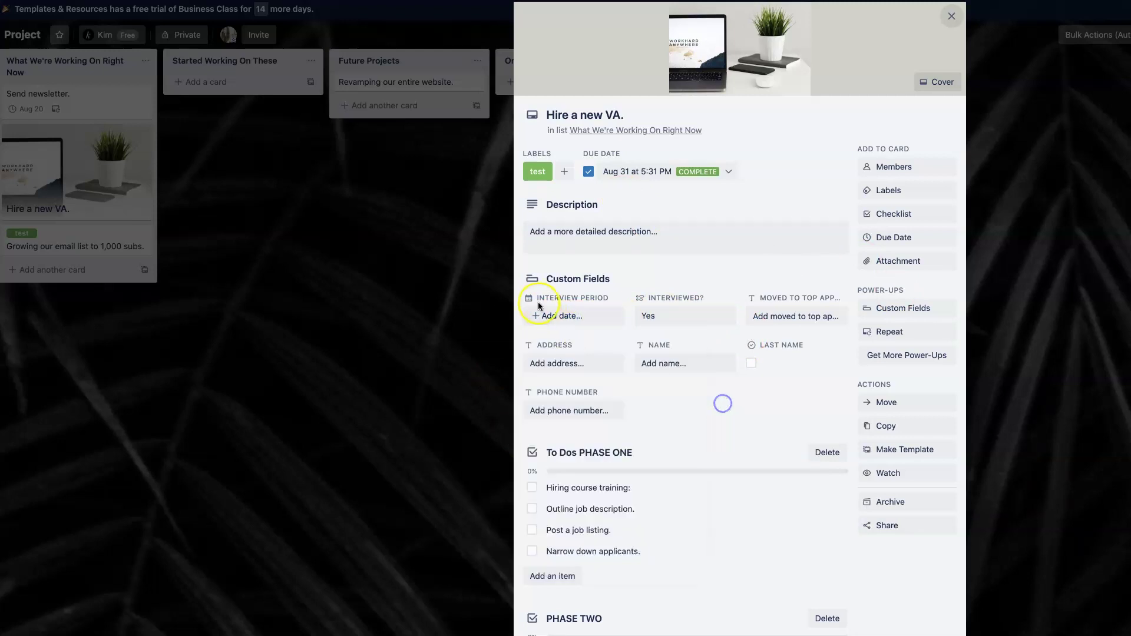
pyautogui.click(583, 315)
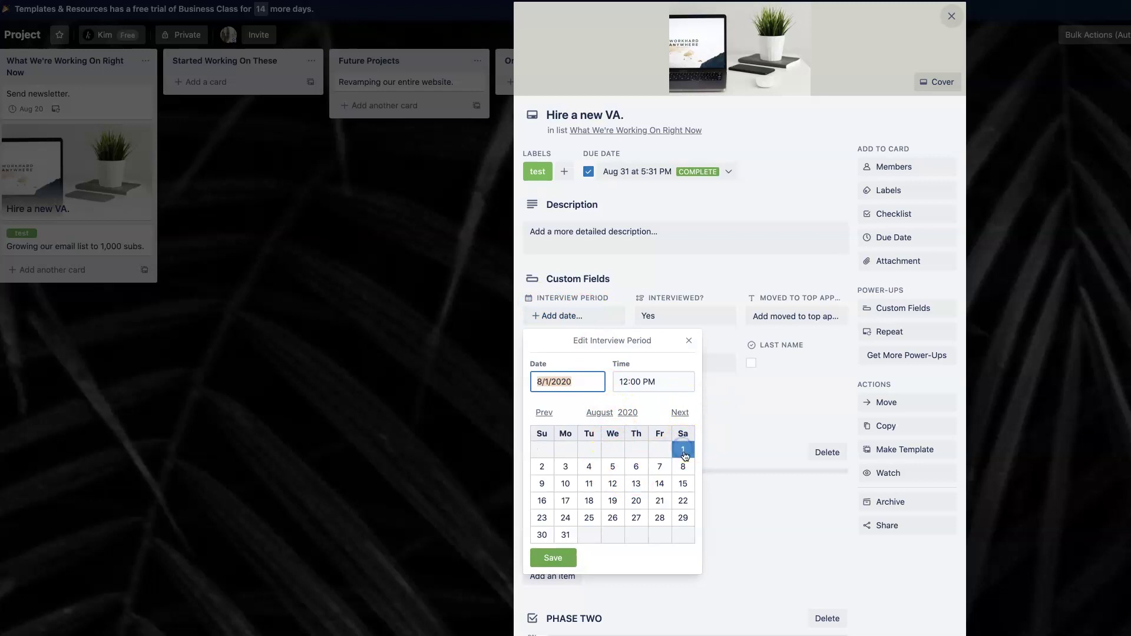
pyautogui.click(753, 409)
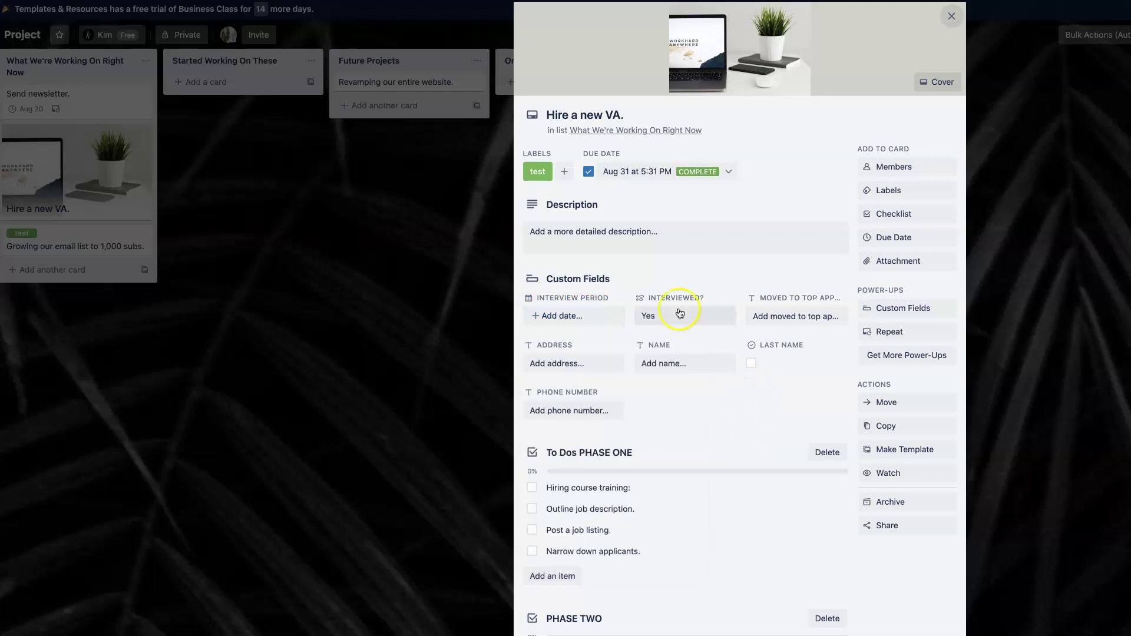
# Set the Interviewed? dropdown to No.
pyautogui.click(666, 312)
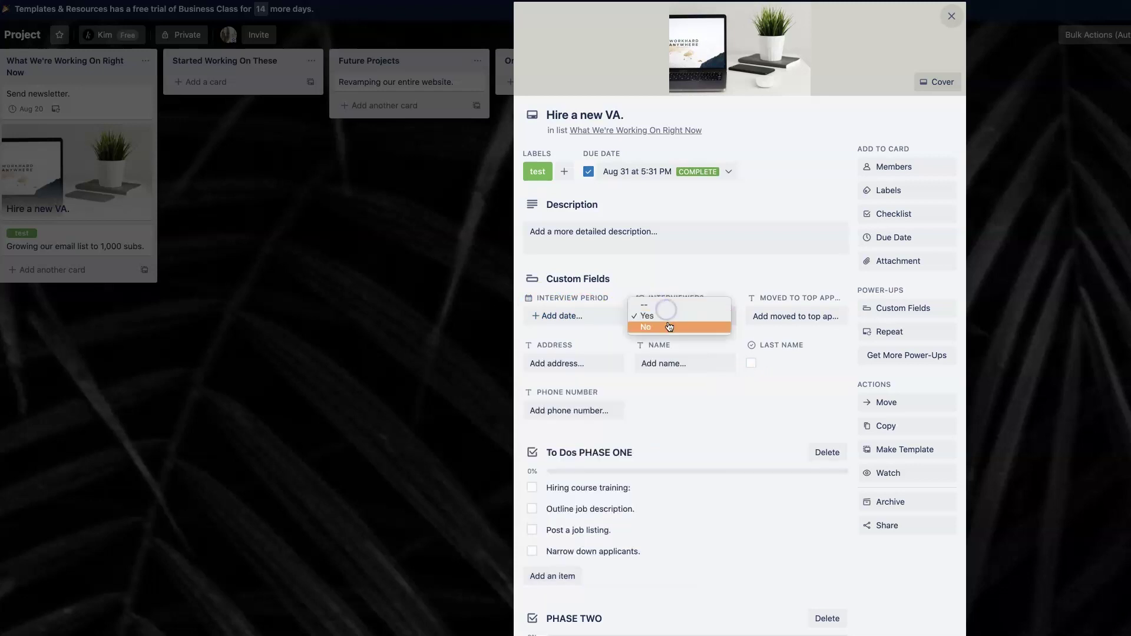
pyautogui.click(669, 328)
pyautogui.click(788, 316)
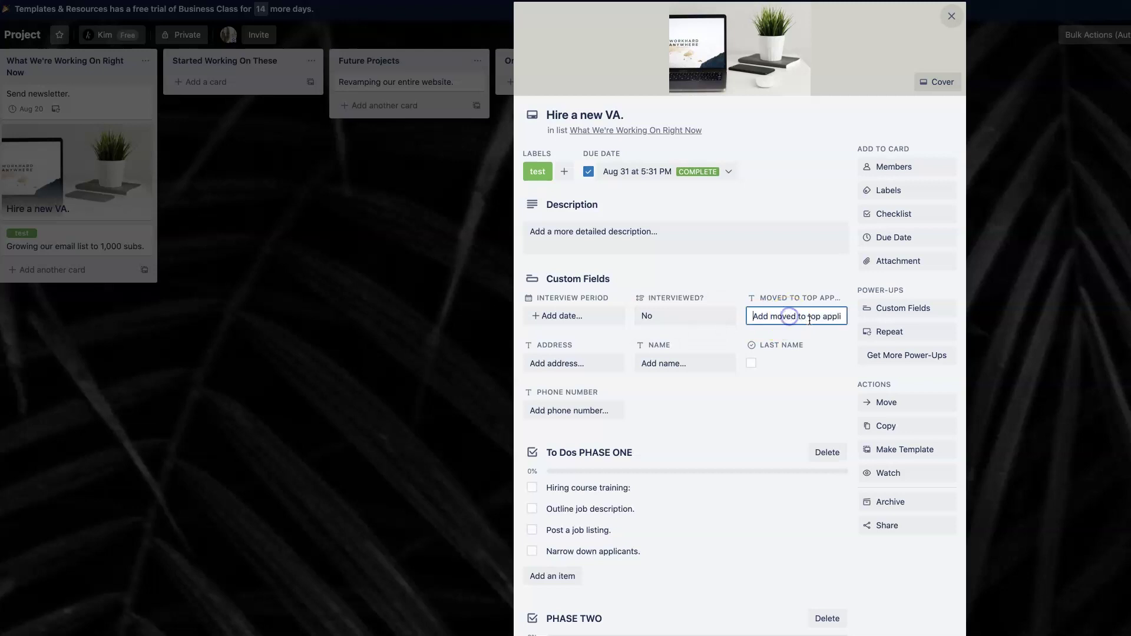
pyautogui.click(758, 316)
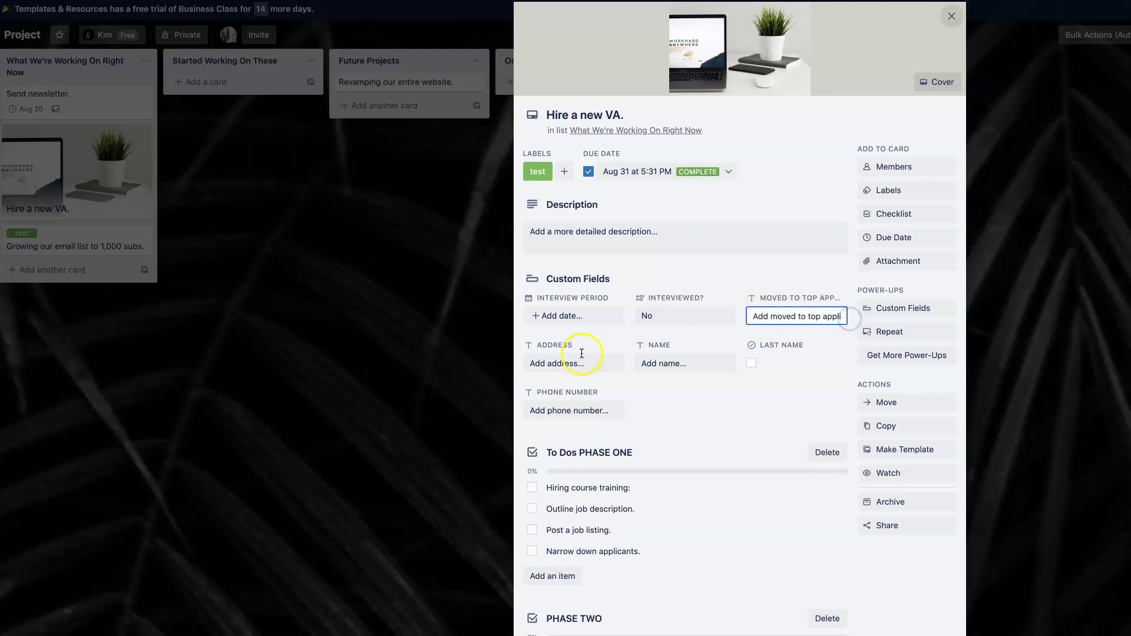
# Enter Main St. as the Address, fill in the candidate's name, and tick Last Name.
pyautogui.click(563, 361)
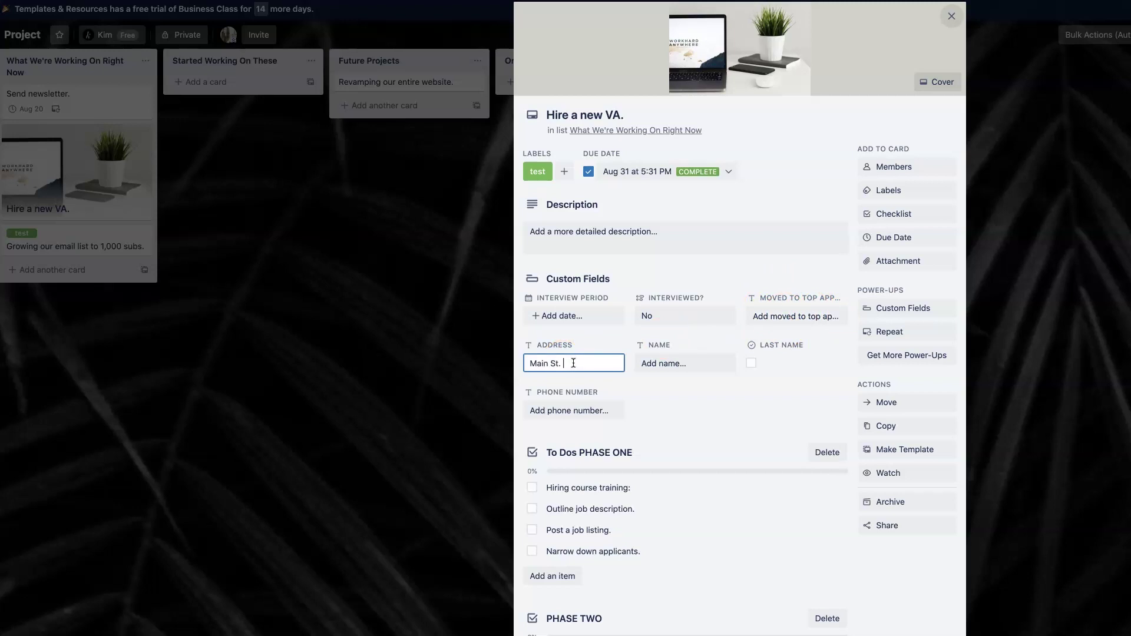
pyautogui.click(675, 369)
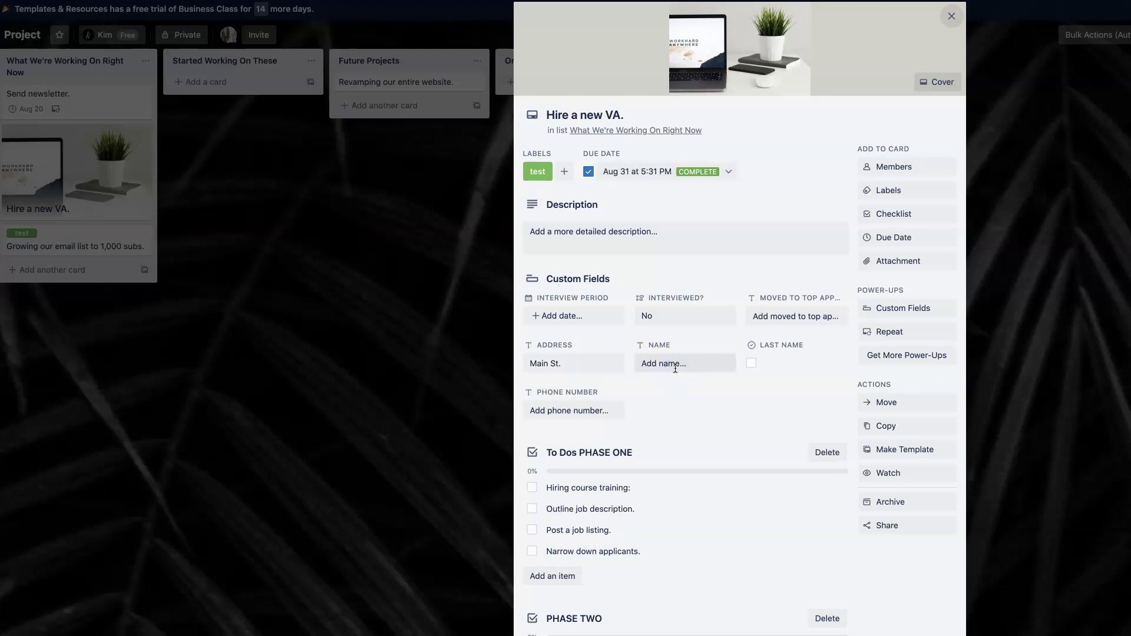
pyautogui.click(675, 364)
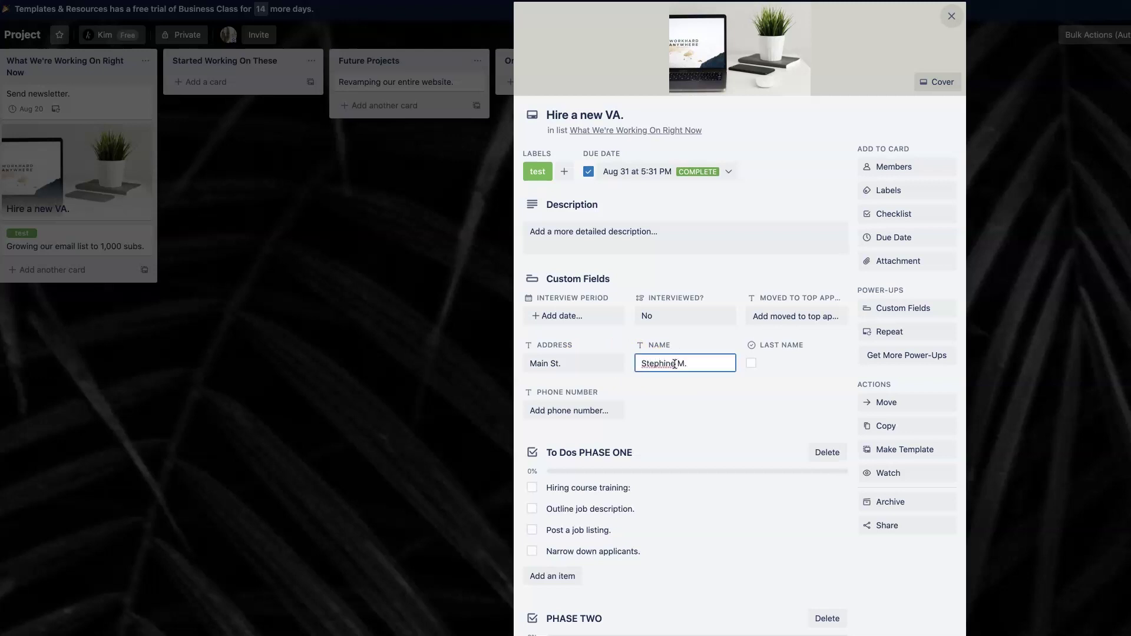
pyautogui.click(793, 370)
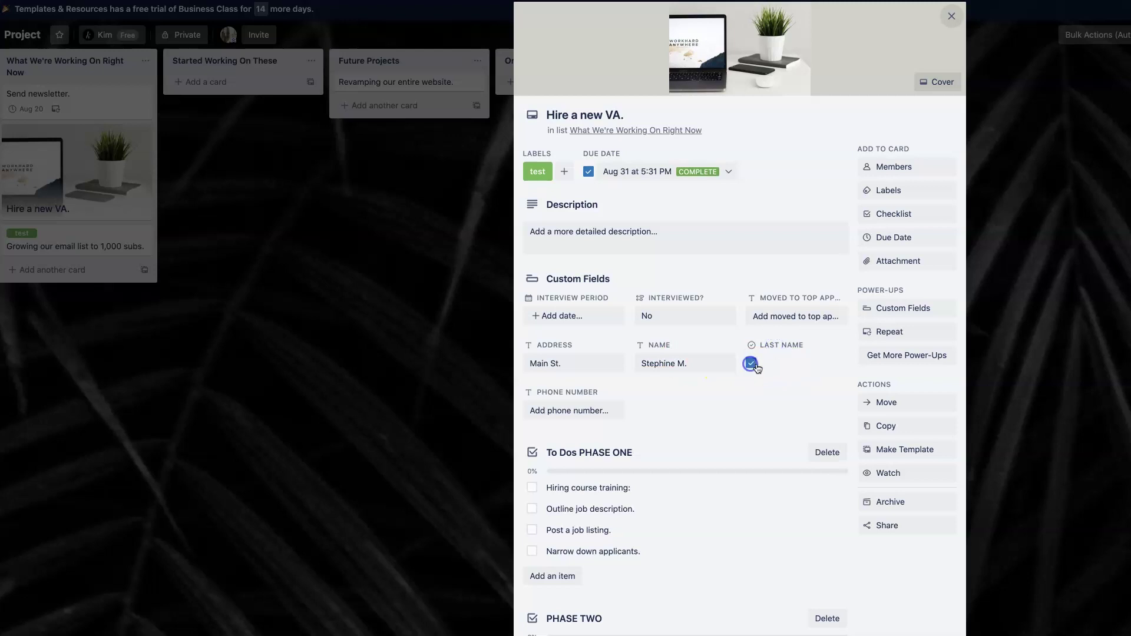
# Create a new Text custom field named Last Name.
pyautogui.click(902, 308)
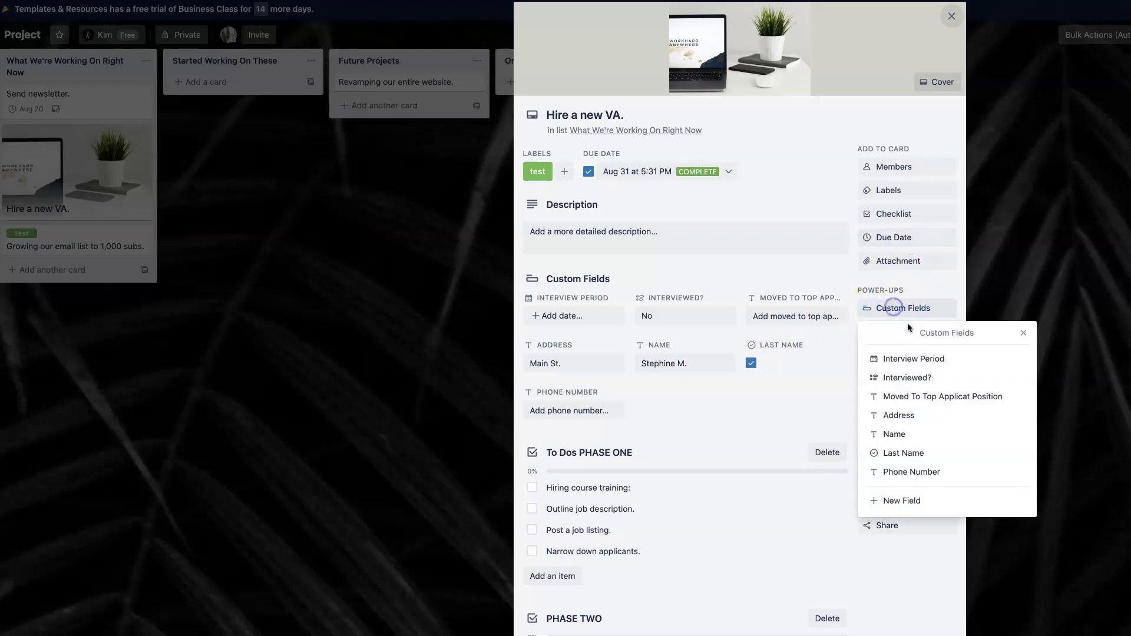
pyautogui.click(915, 454)
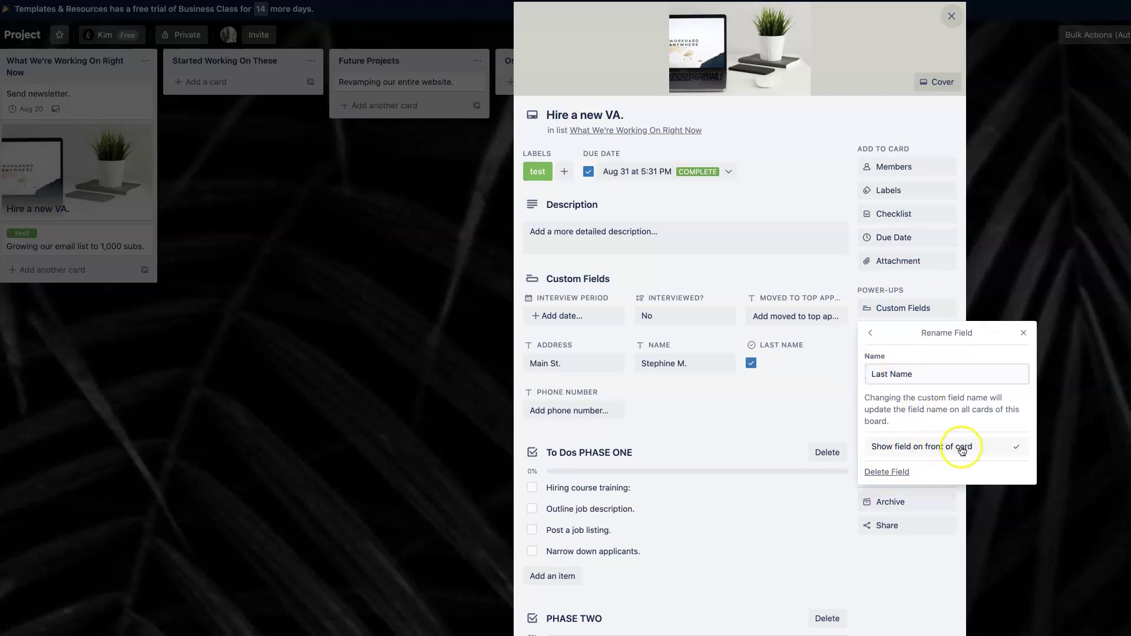
pyautogui.click(869, 333)
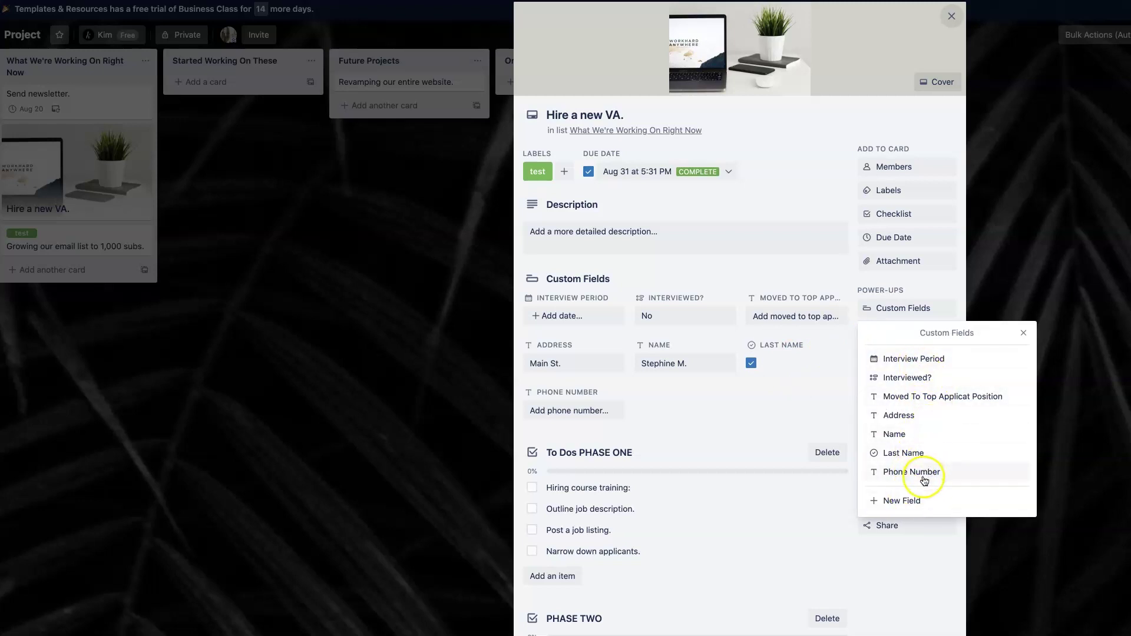
pyautogui.click(913, 495)
pyautogui.click(920, 370)
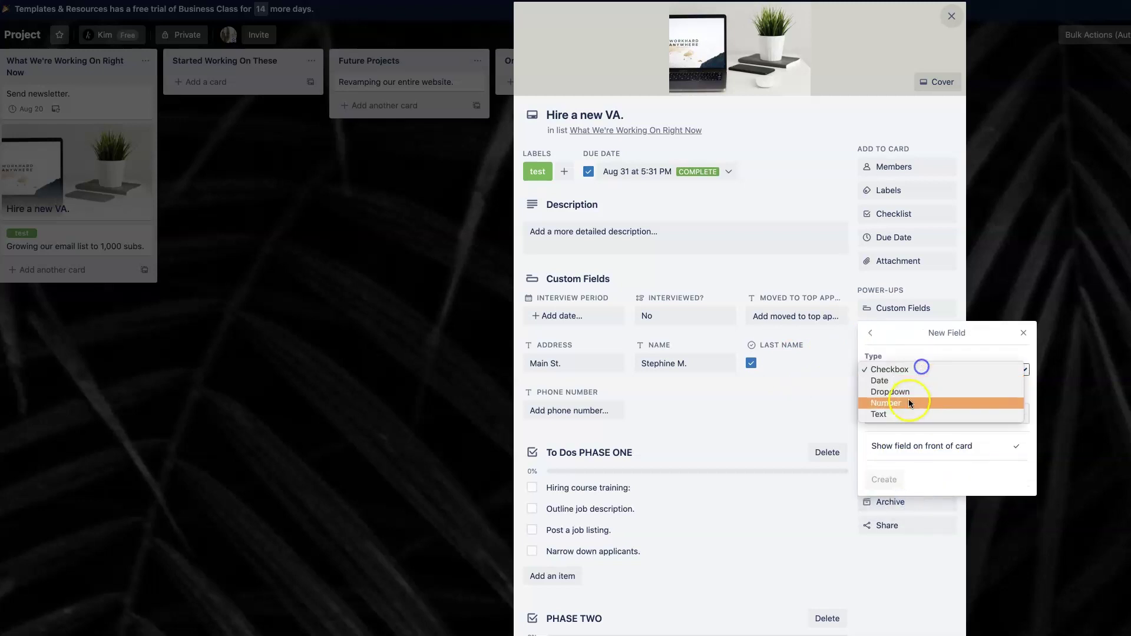
pyautogui.click(906, 414)
pyautogui.click(902, 411)
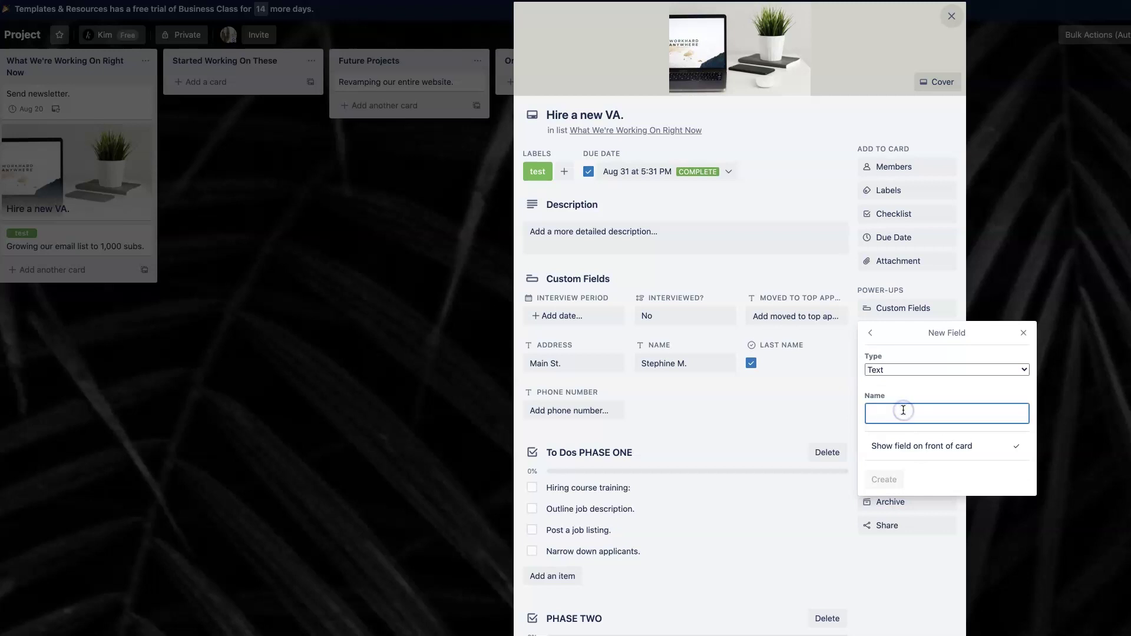
pyautogui.write('Last Name')
pyautogui.press('Return')
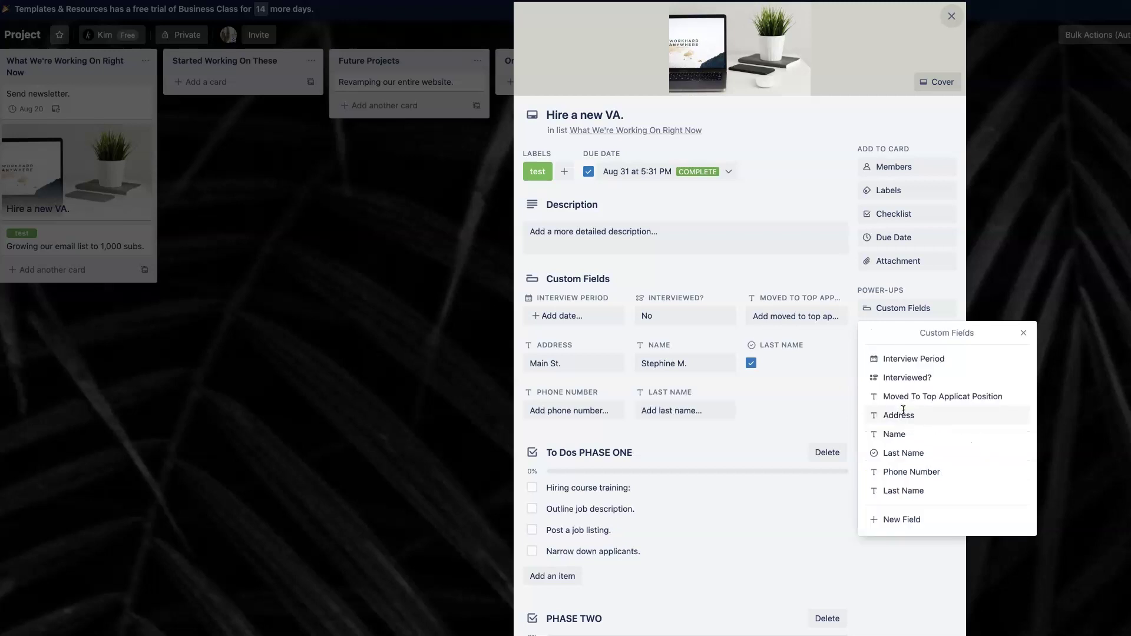
# Delete the old checkbox Last Name field by confirming its name, then review the fields list.
pyautogui.click(923, 453)
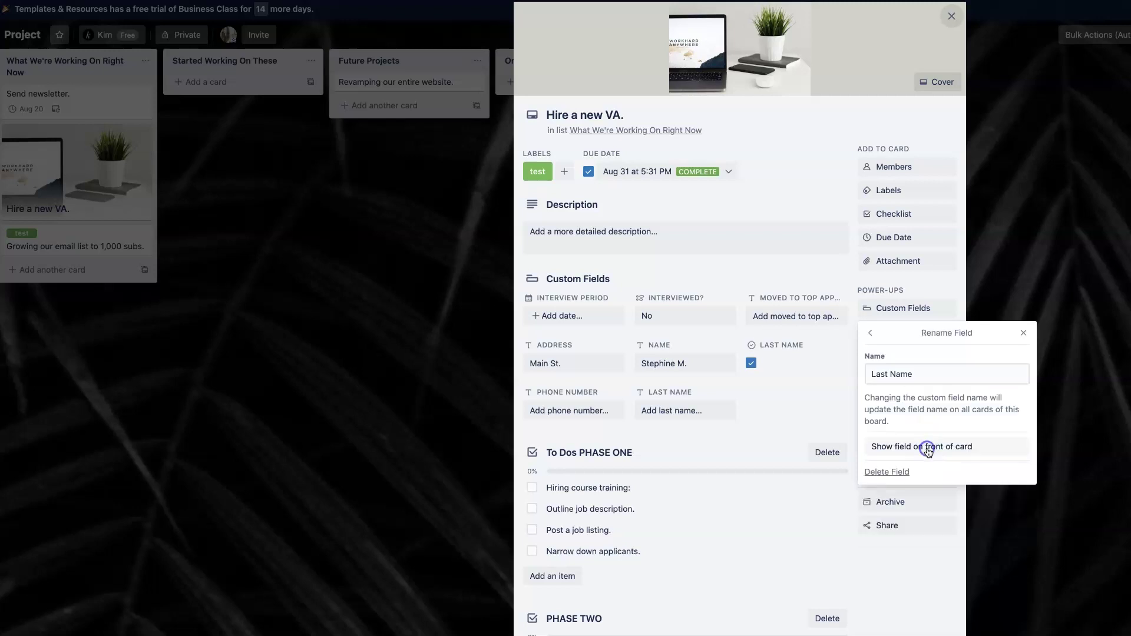
pyautogui.click(896, 472)
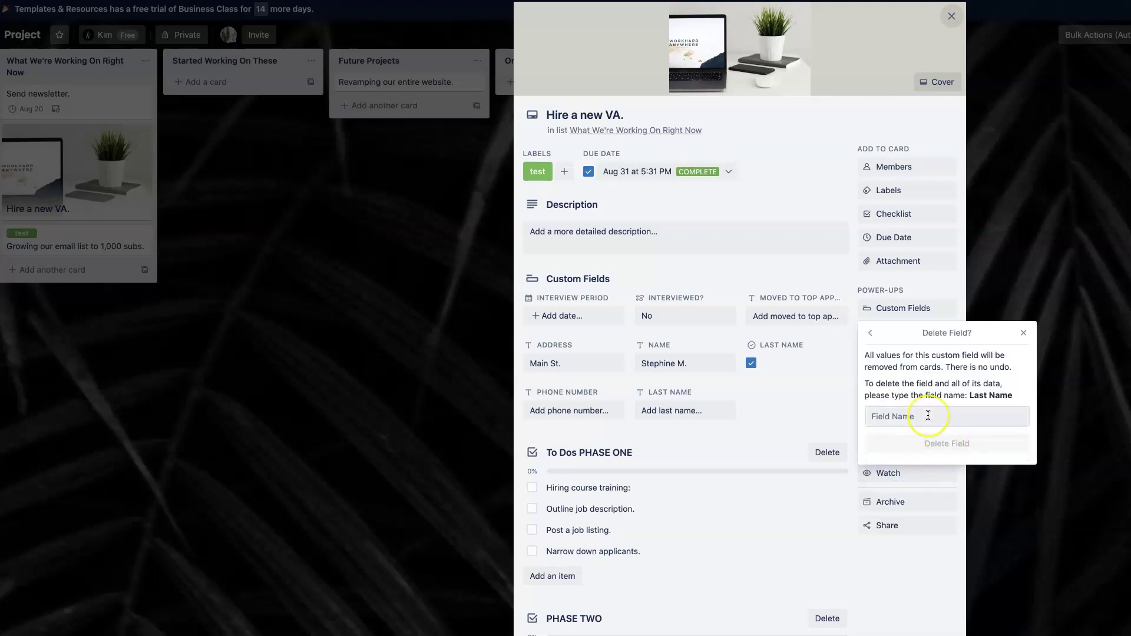
pyautogui.click(928, 416)
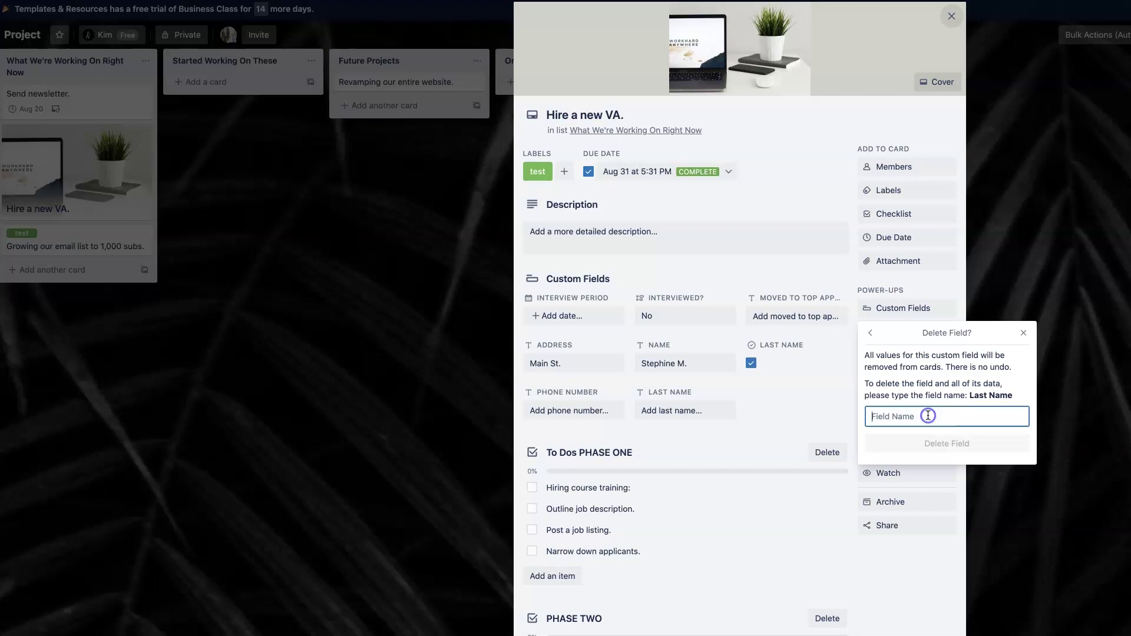
pyautogui.write('Last Name')
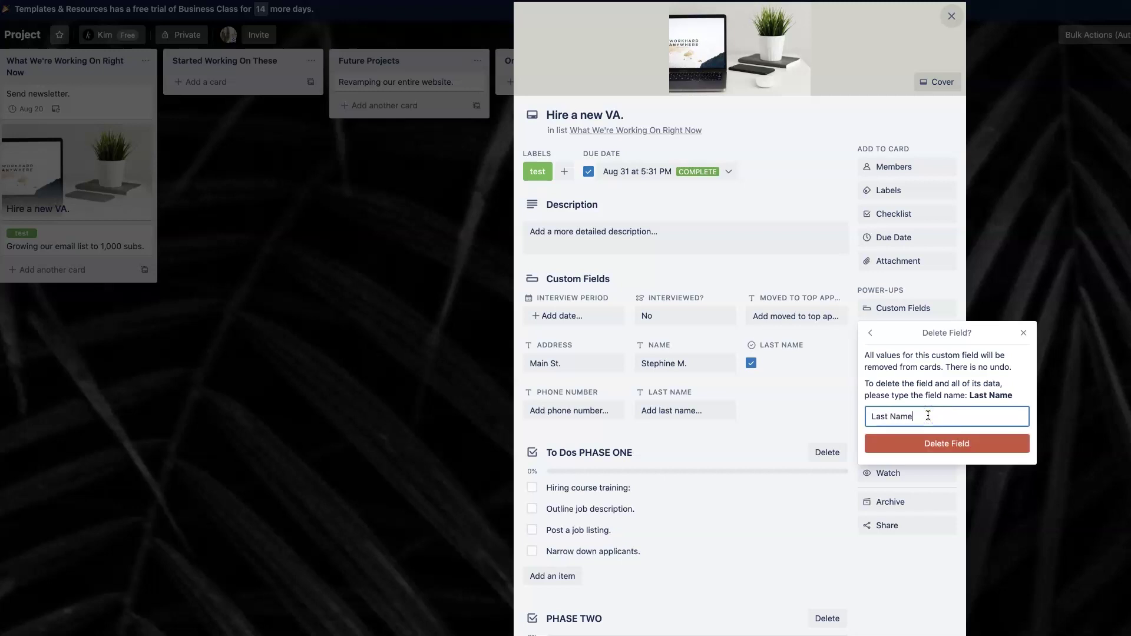
pyautogui.click(939, 443)
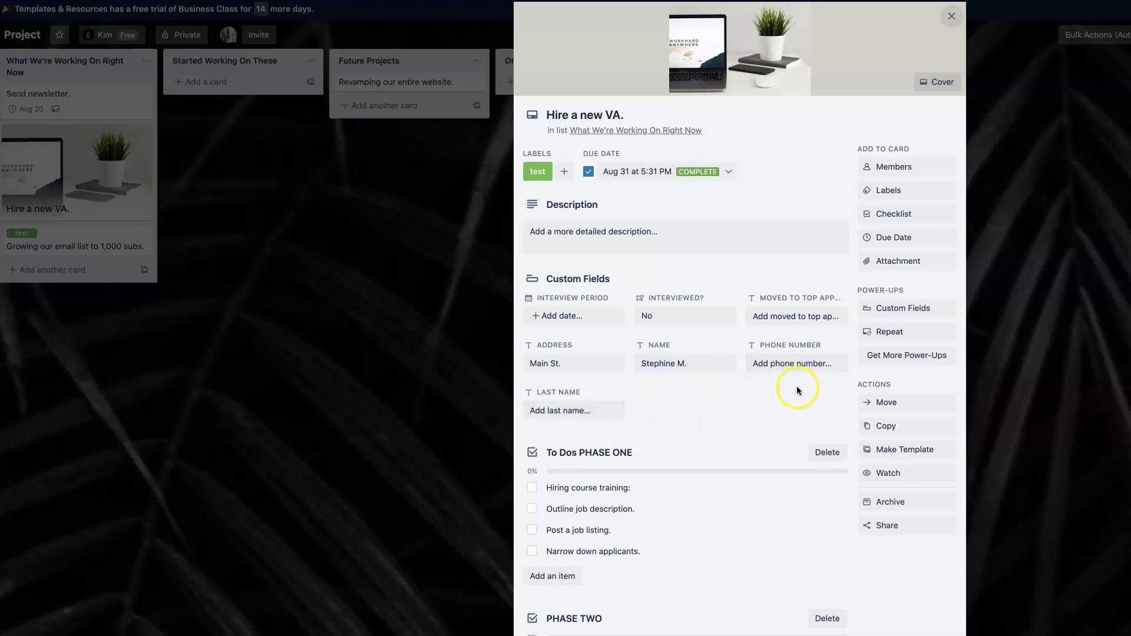
pyautogui.click(895, 308)
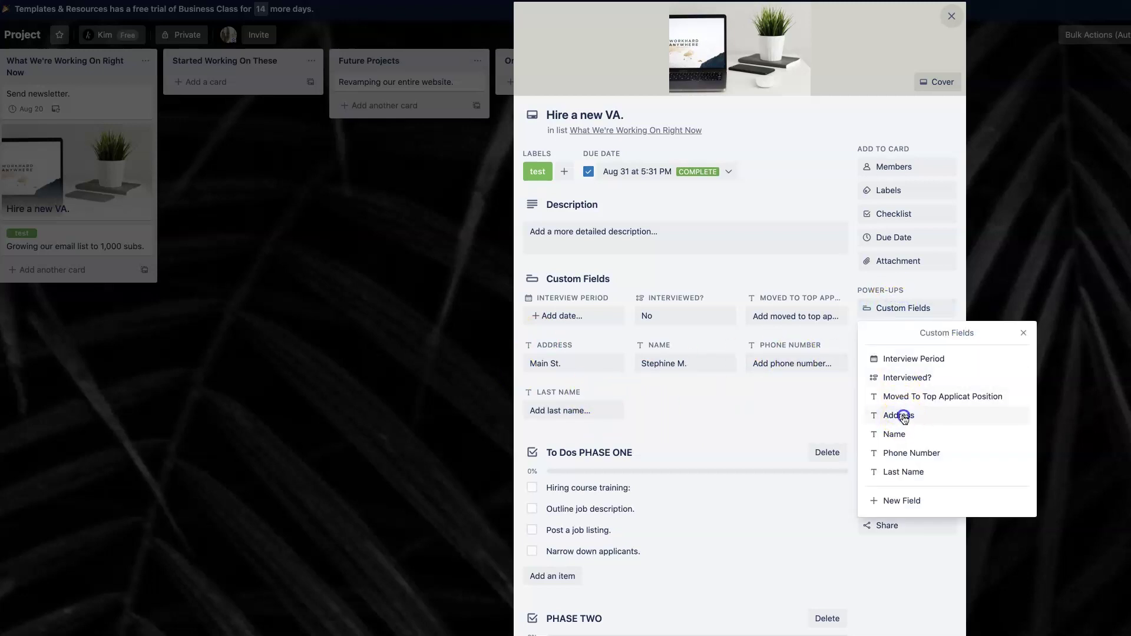
pyautogui.moveTo(903, 416); pyautogui.dragTo(907, 359)
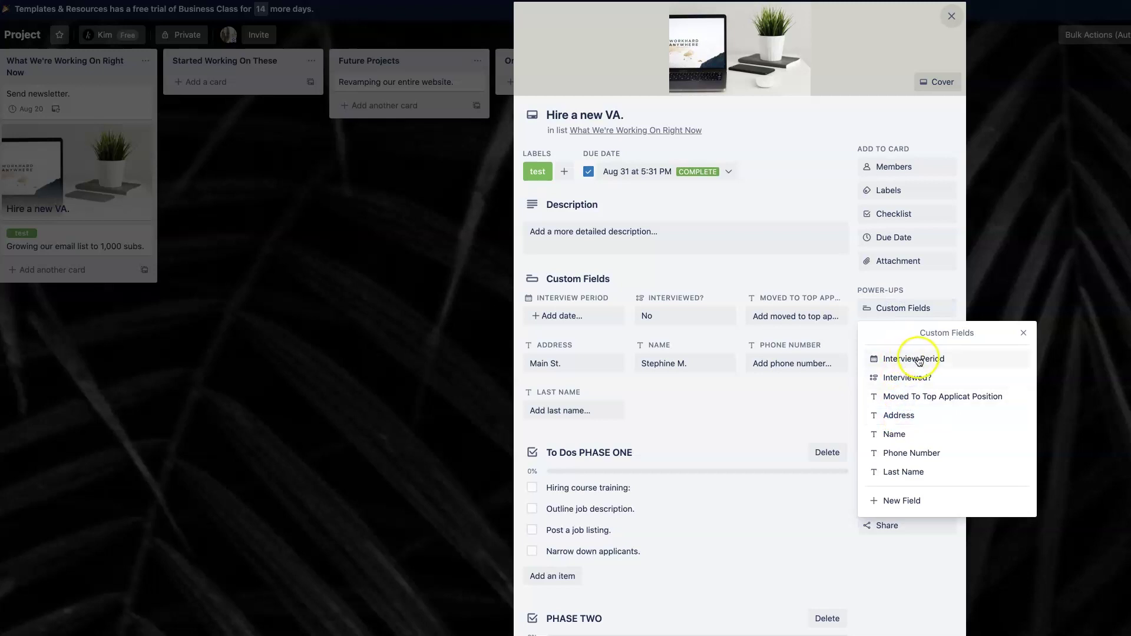
pyautogui.click(799, 437)
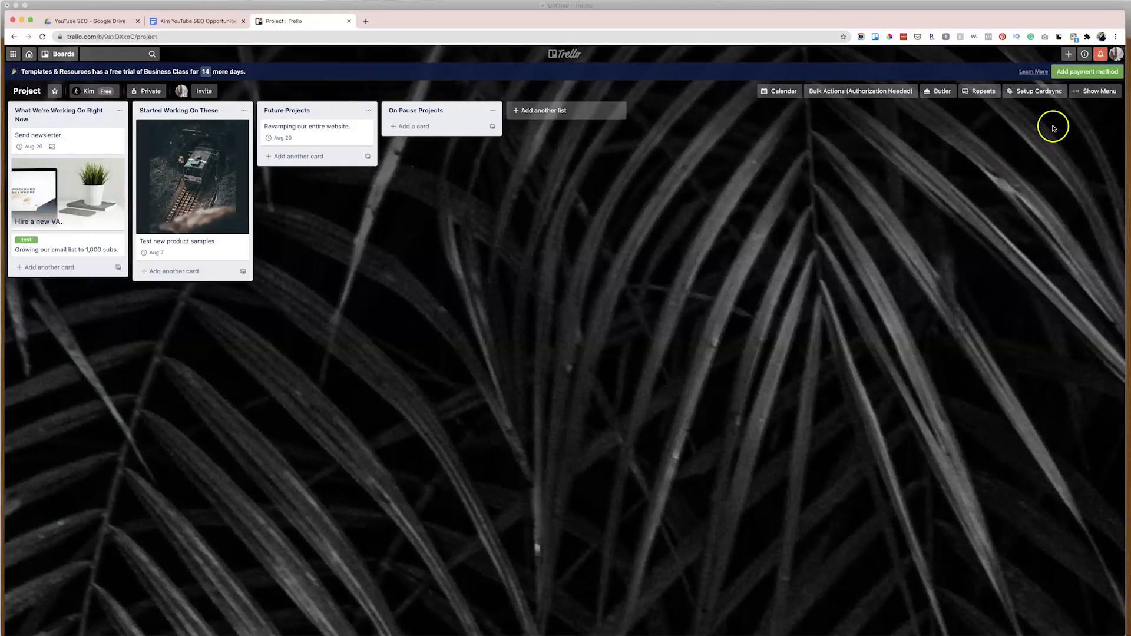
# Confirm the Calendar power-up is enabled with a 'cal' search, then show the board as a calendar.
pyautogui.click(1096, 92)
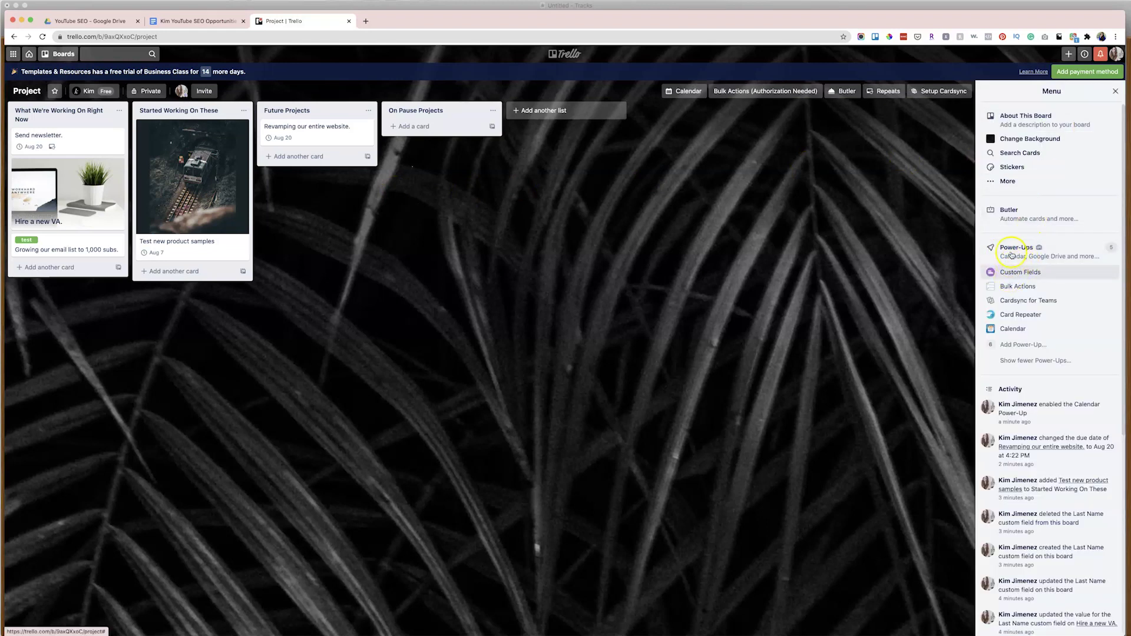
pyautogui.click(1012, 248)
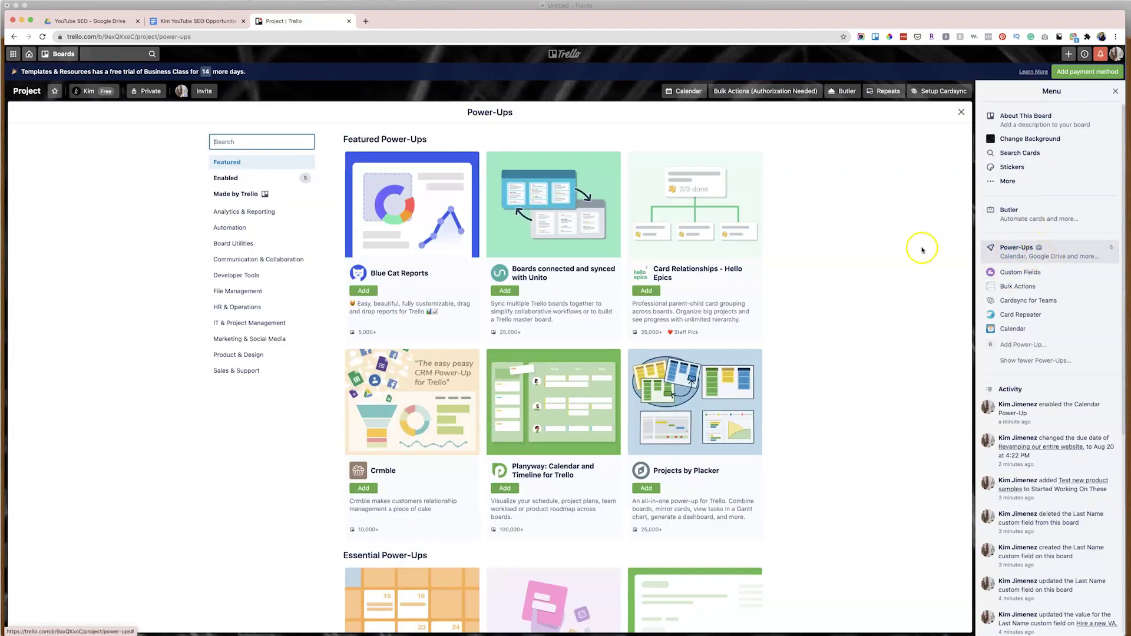
pyautogui.click(291, 143)
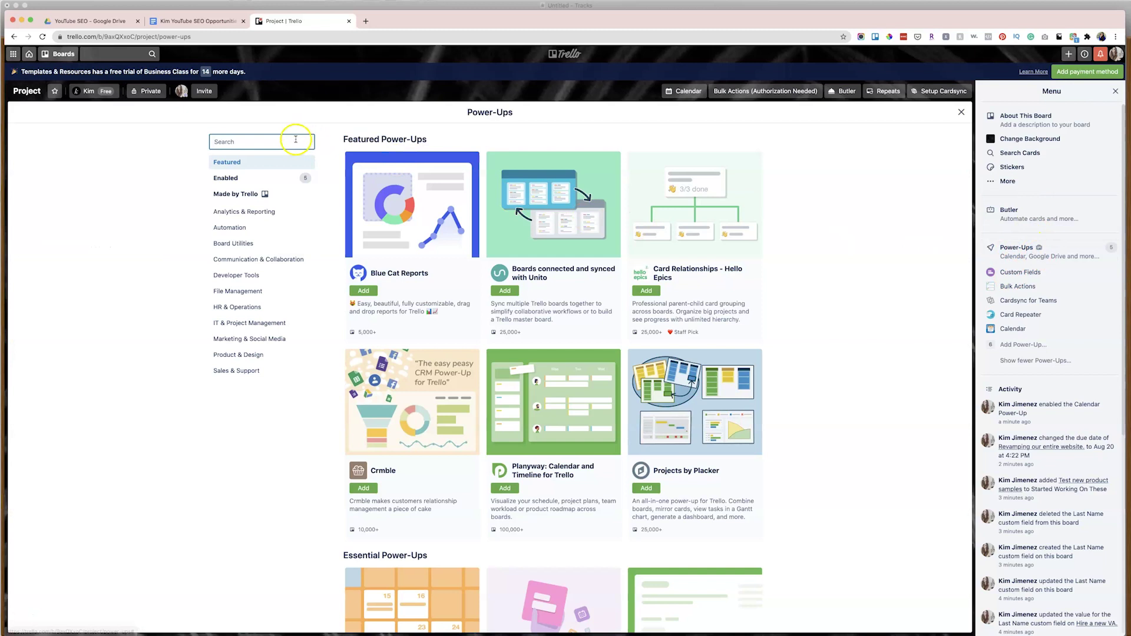
pyautogui.write('cal')
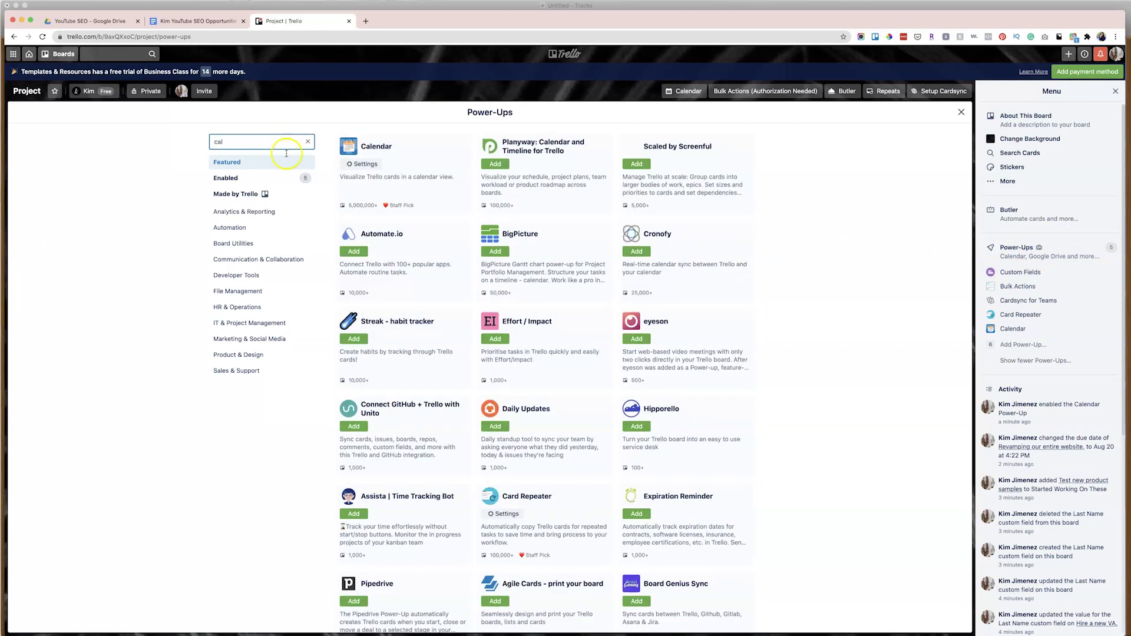
pyautogui.click(961, 112)
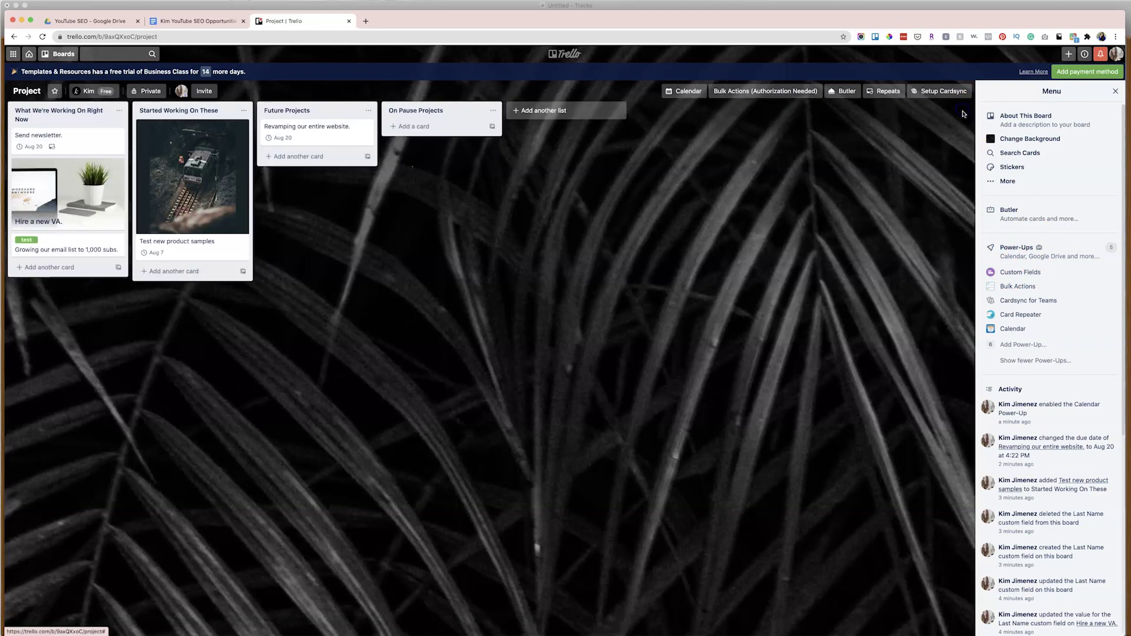
pyautogui.click(1115, 92)
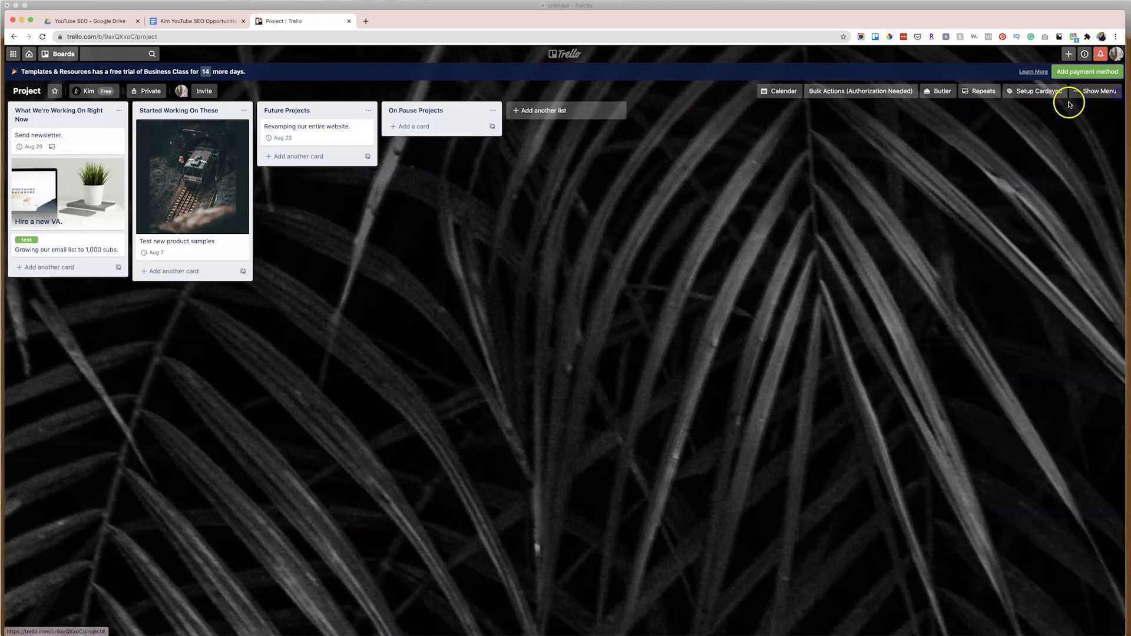
pyautogui.click(778, 92)
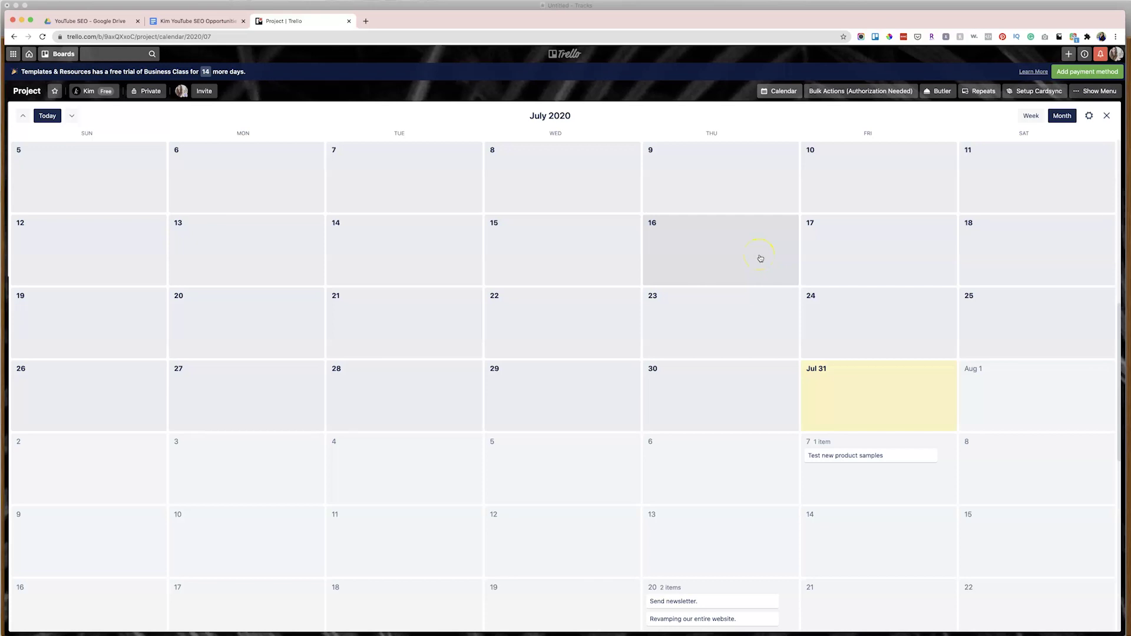
# Scroll to August 2020 and view, then close, the Hire a new VA. and Send newsletter. cards.
pyautogui.scroll(-4, 764, 266)
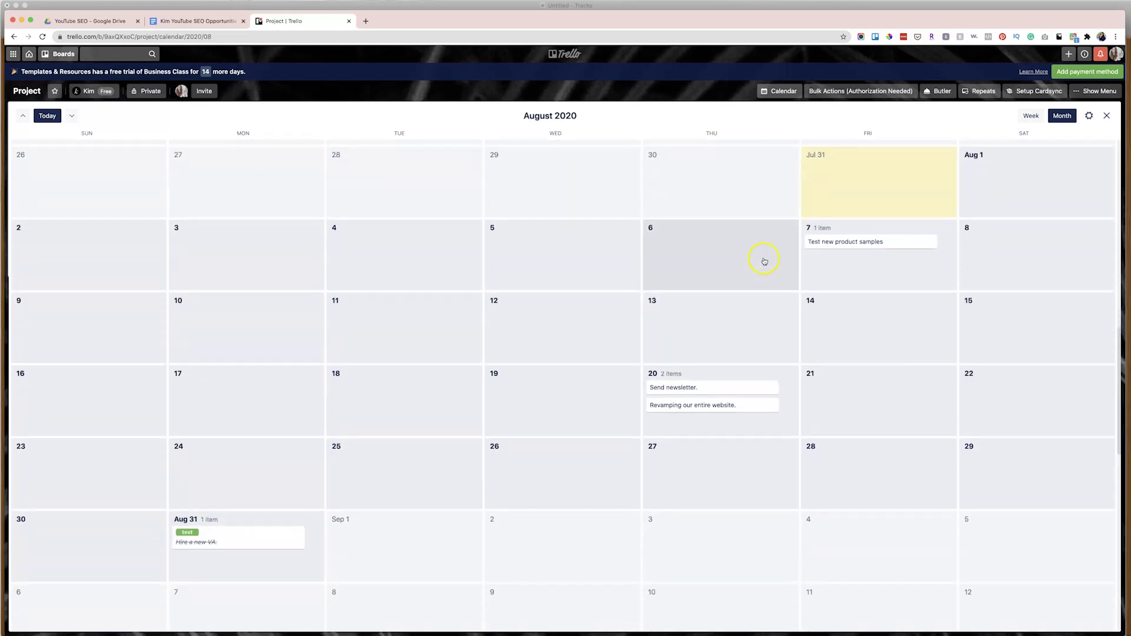
pyautogui.scroll(-1, 312, 454)
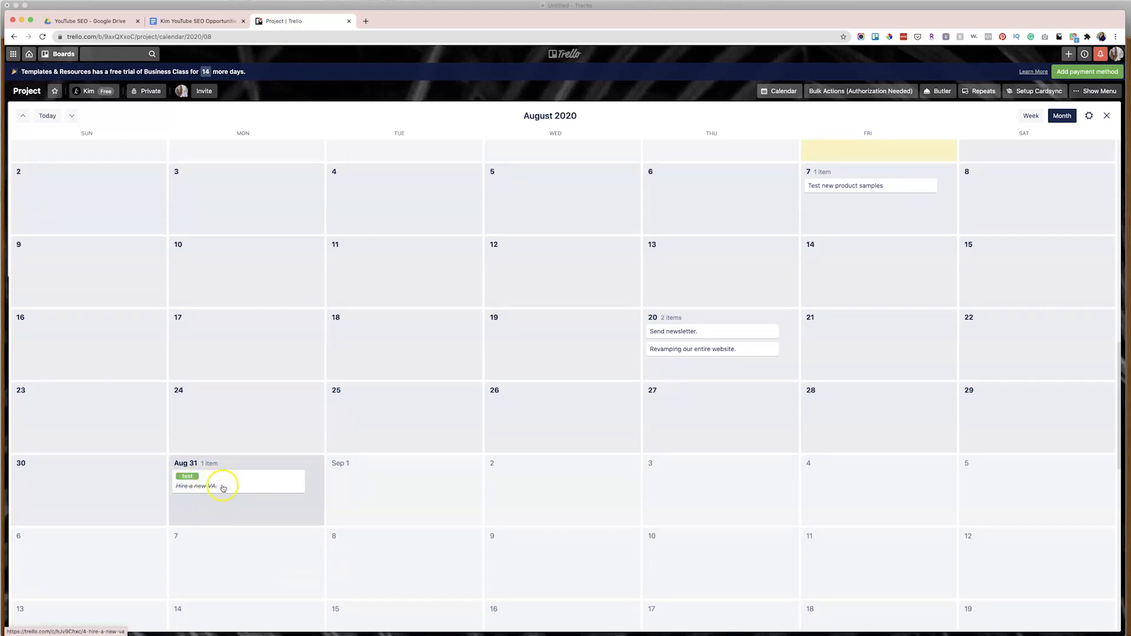
pyautogui.click(266, 483)
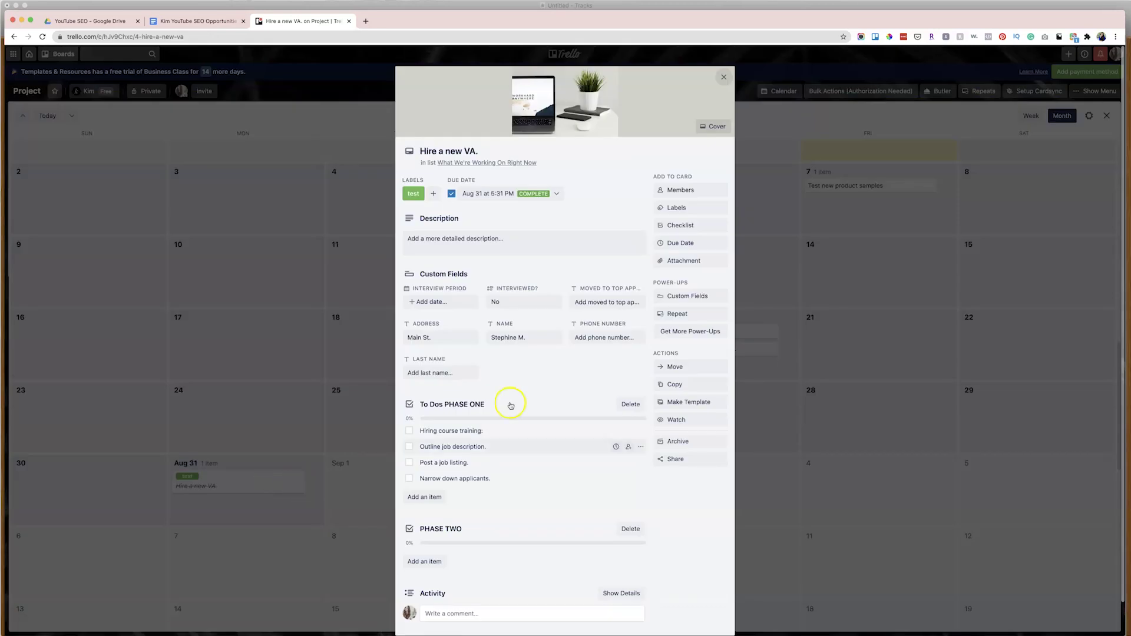
pyautogui.click(247, 487)
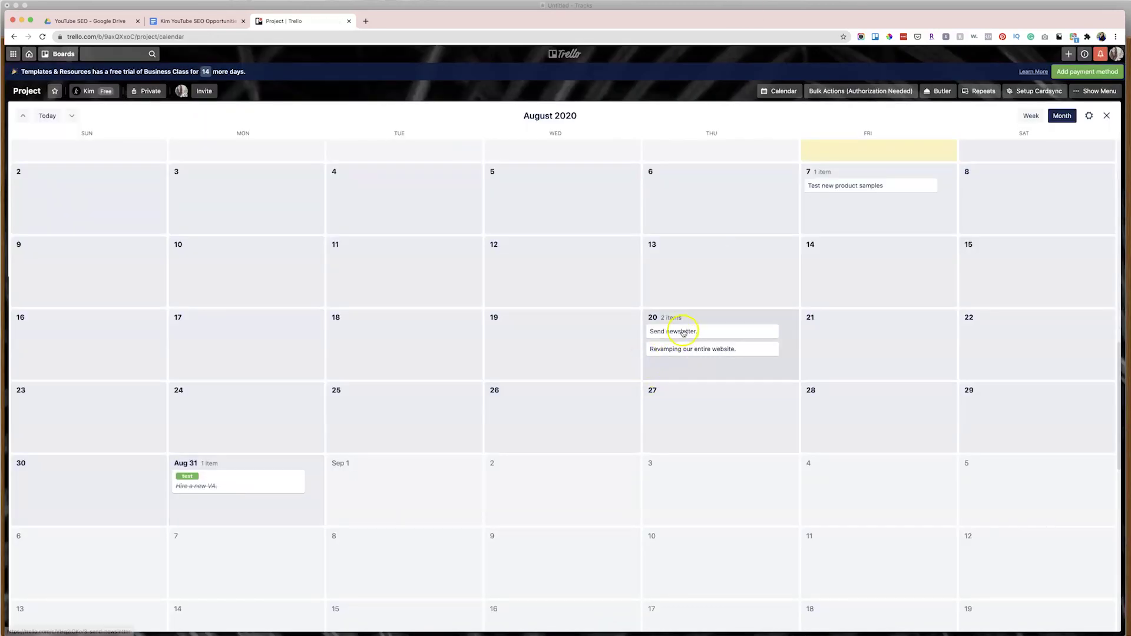
pyautogui.moveTo(684, 330)
pyautogui.mouseDown()
pyautogui.moveTo(583, 328)
pyautogui.moveTo(561, 342)
pyautogui.moveTo(699, 339)
pyautogui.mouseUp()
pyautogui.click(701, 337)
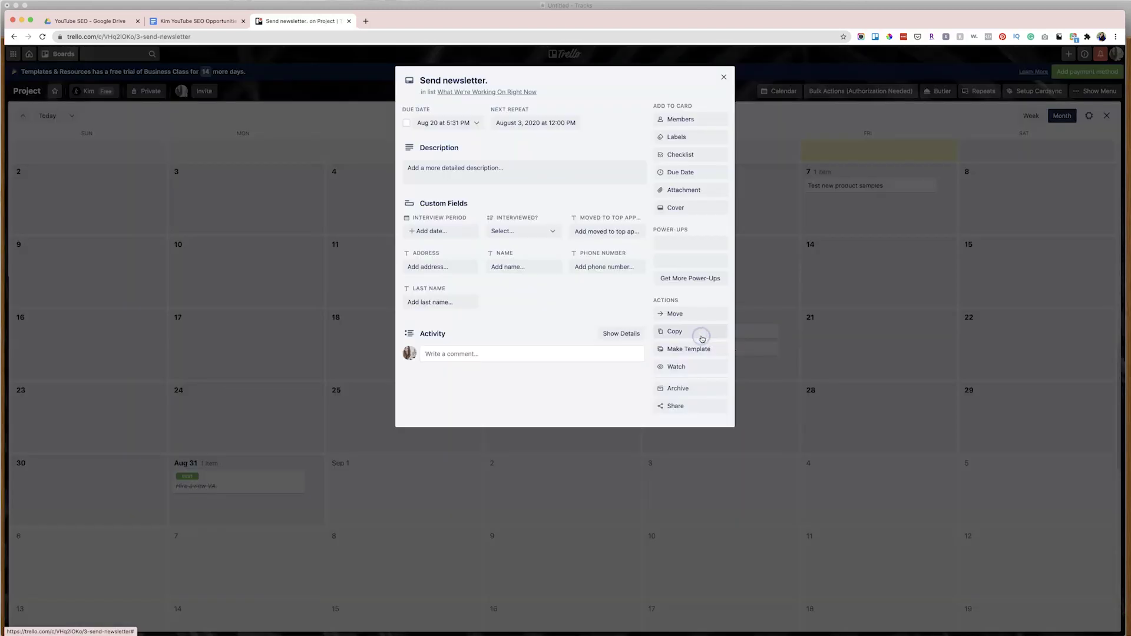
pyautogui.click(566, 448)
# Add a Create Demo Card card on Aug 19 in the Started Working On These list.
pyautogui.click(532, 352)
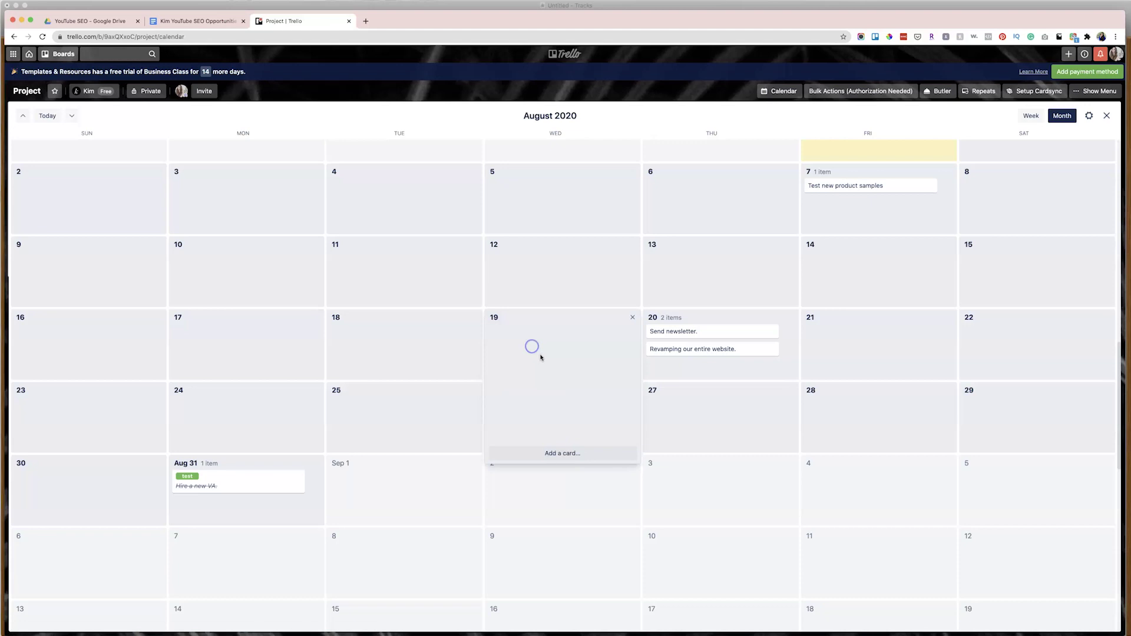
pyautogui.click(550, 454)
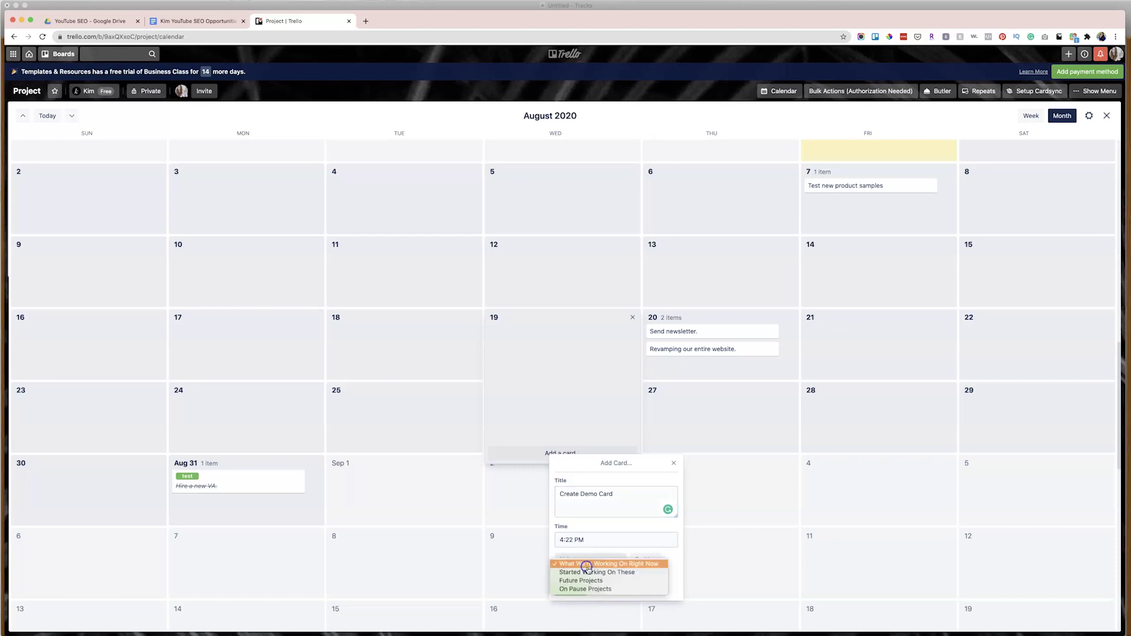
pyautogui.click(589, 566)
pyautogui.click(591, 572)
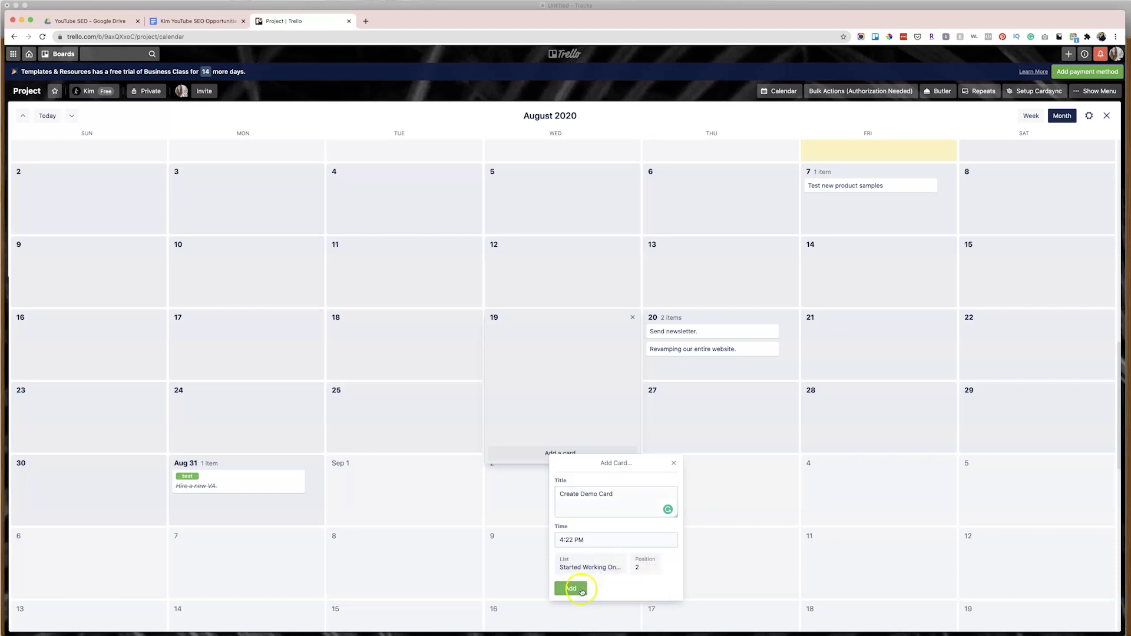
pyautogui.click(580, 589)
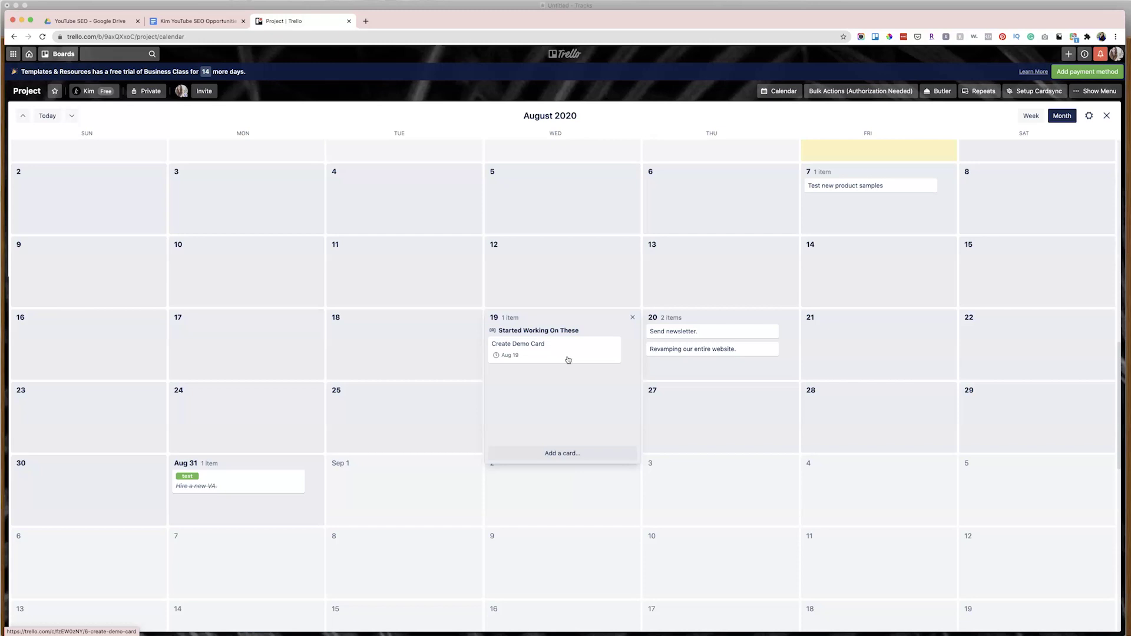
# Page back to early August in week view, view Test new product samples, then return to the lists.
pyautogui.click(1030, 117)
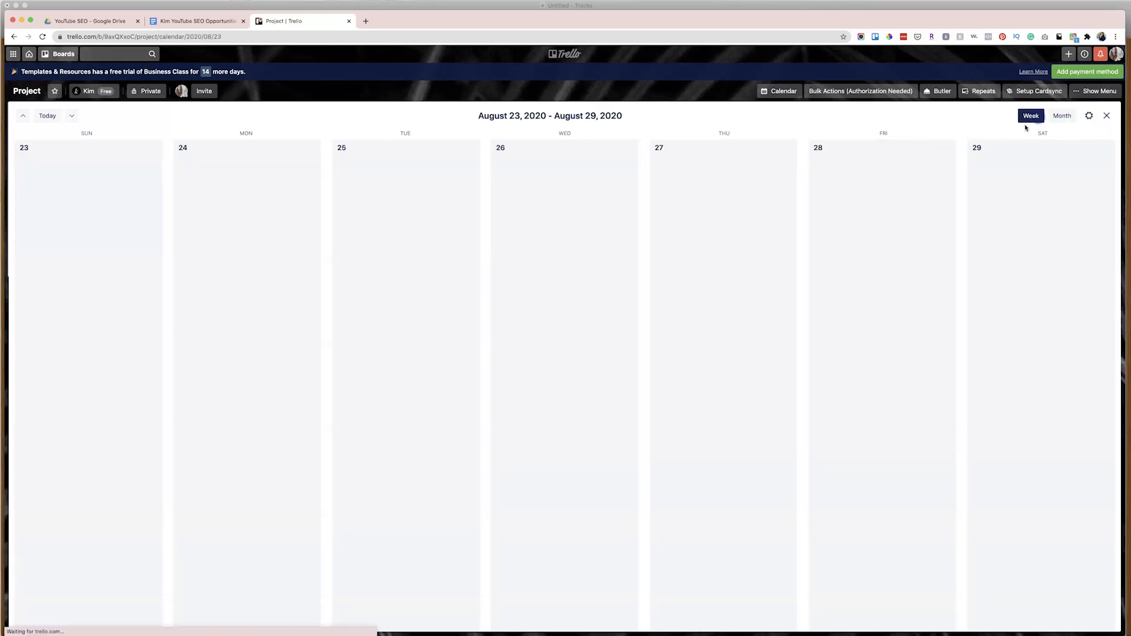
pyautogui.click(726, 209)
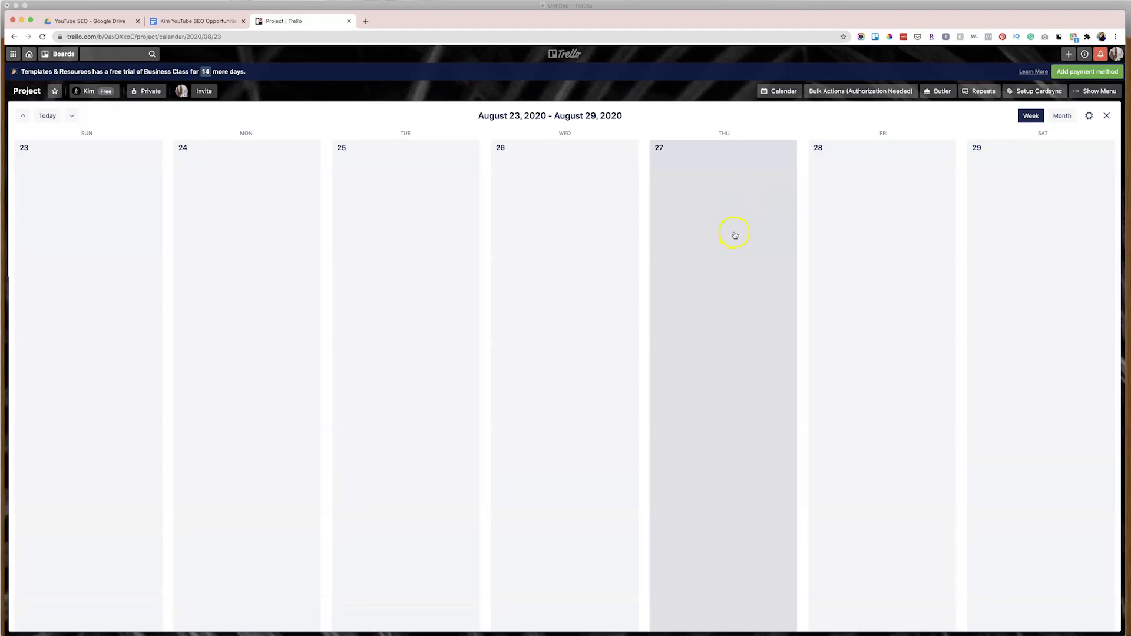
pyautogui.click(23, 116)
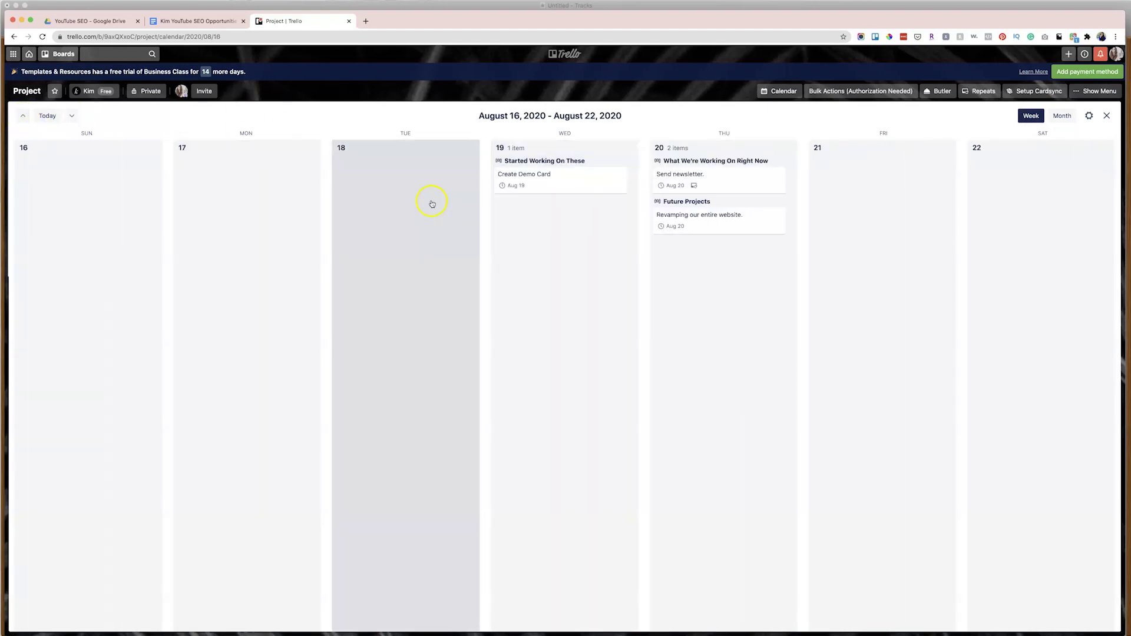
pyautogui.click(25, 116)
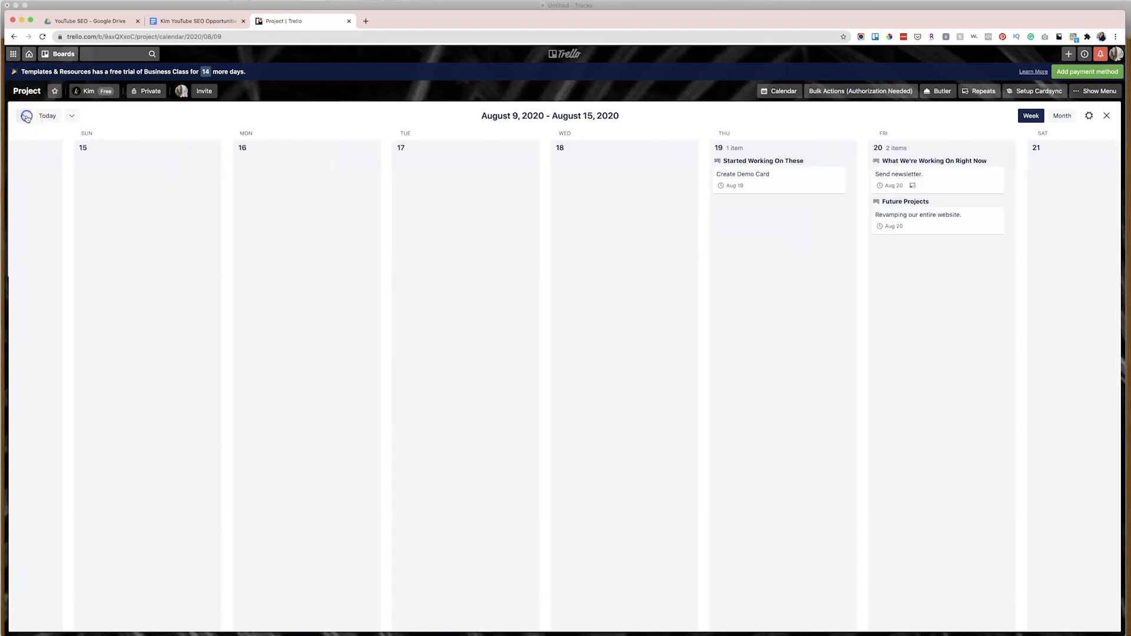
pyautogui.click(25, 116)
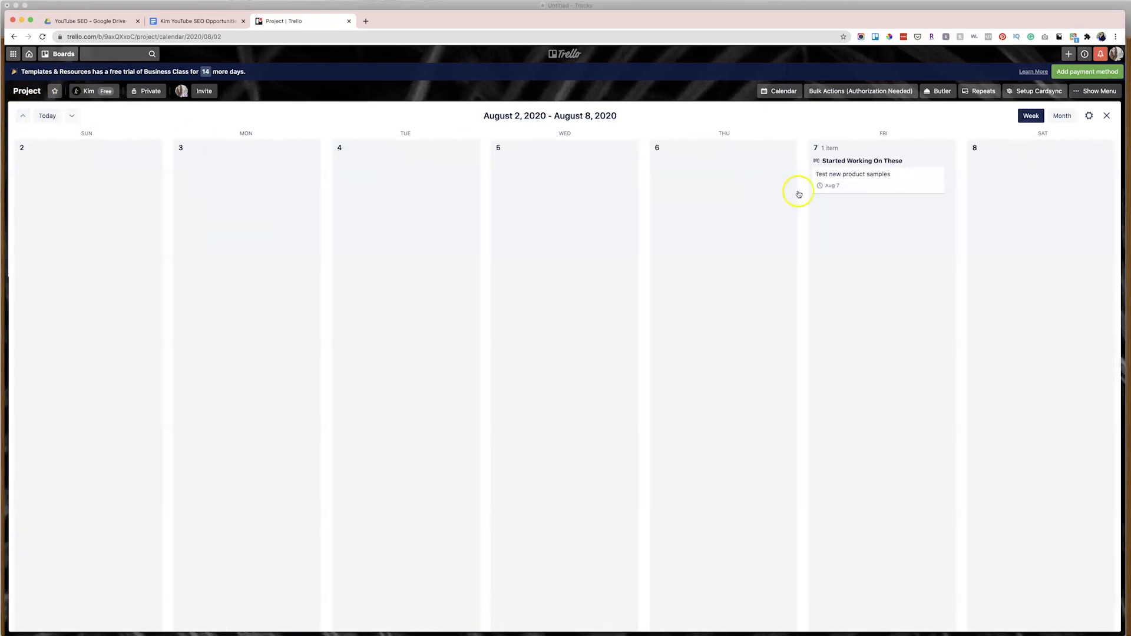
pyautogui.click(888, 185)
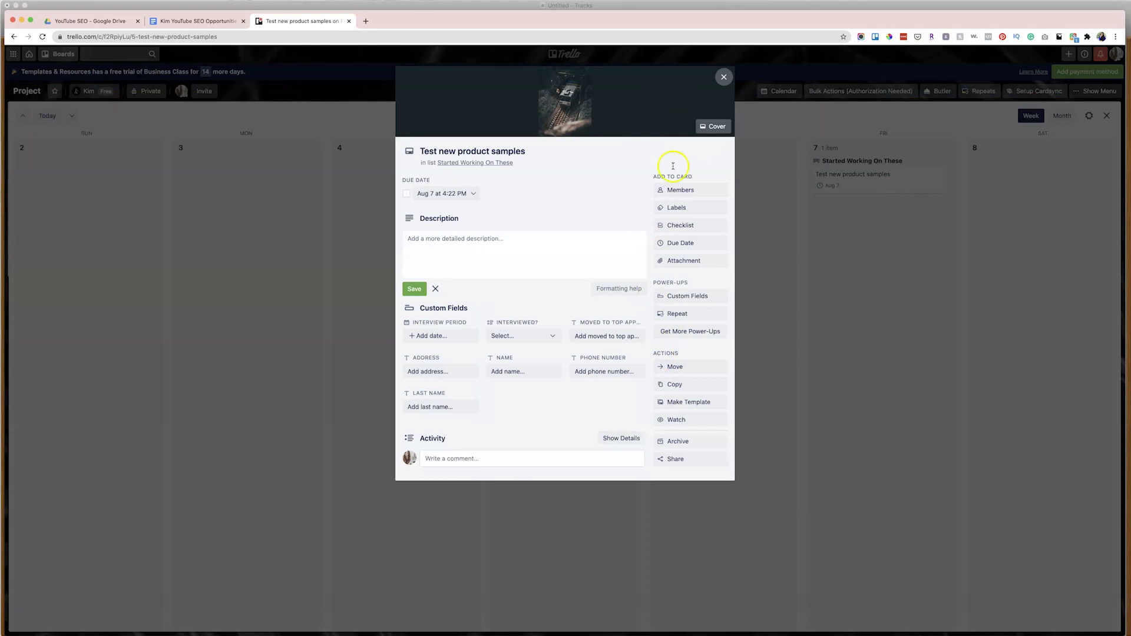
pyautogui.click(724, 77)
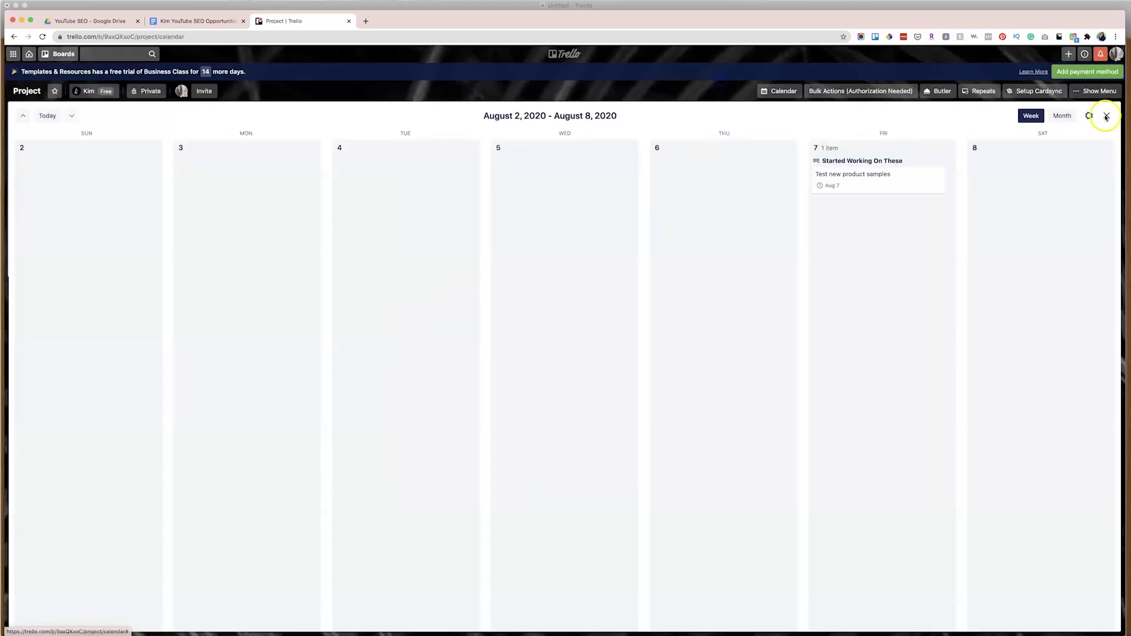
pyautogui.click(1106, 116)
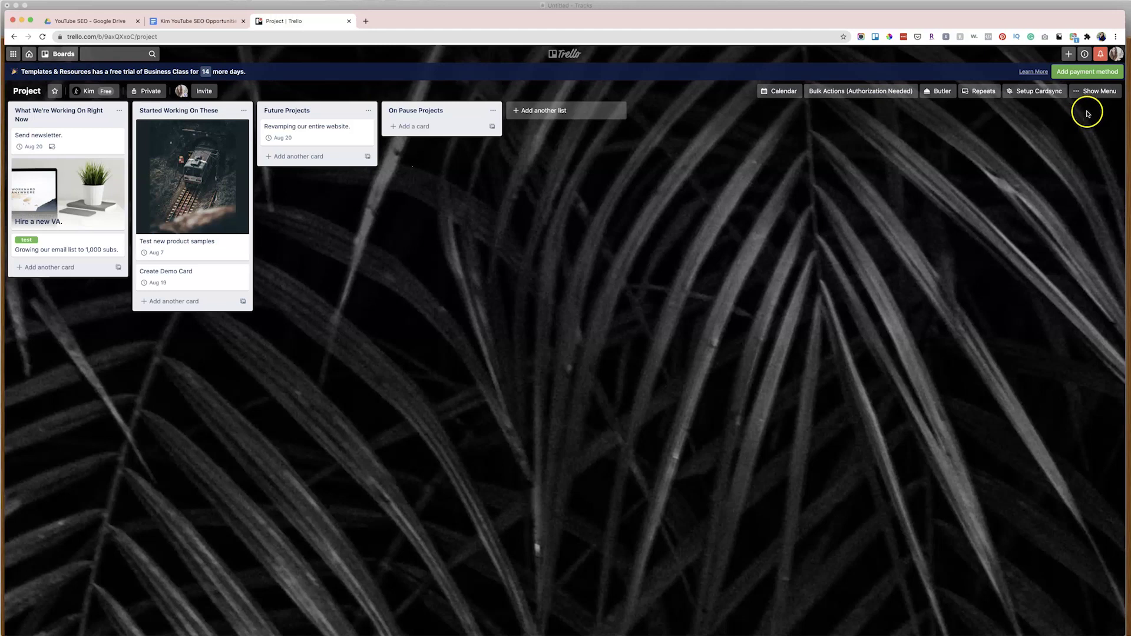
# Add the Card Snooze power-up to the Project board via a 'snoo' search.
pyautogui.click(1094, 91)
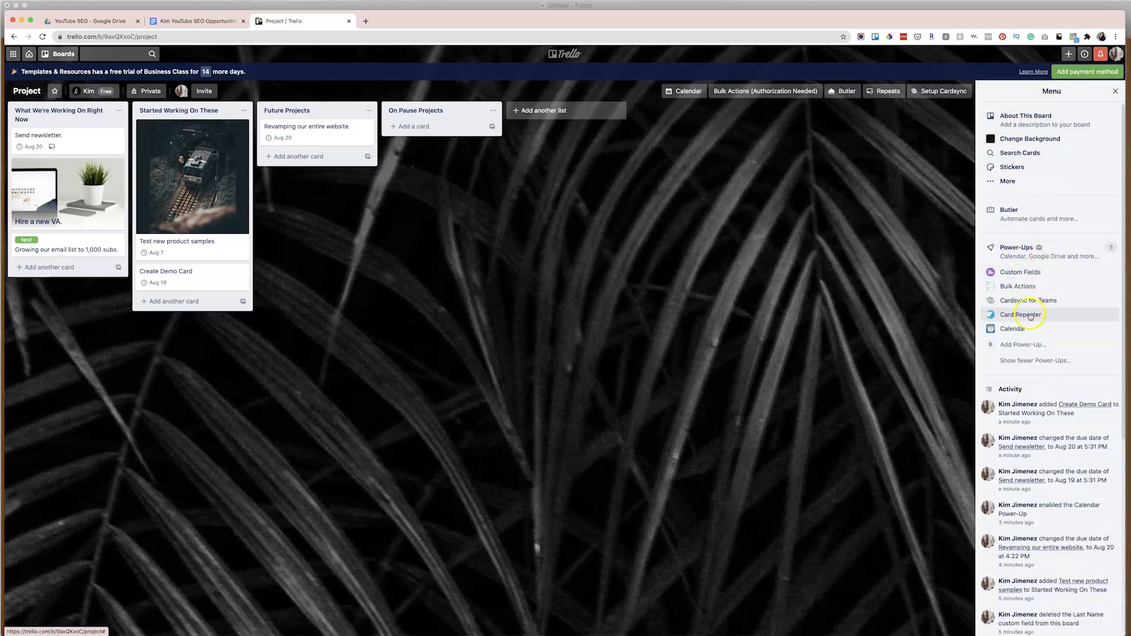
pyautogui.click(1028, 347)
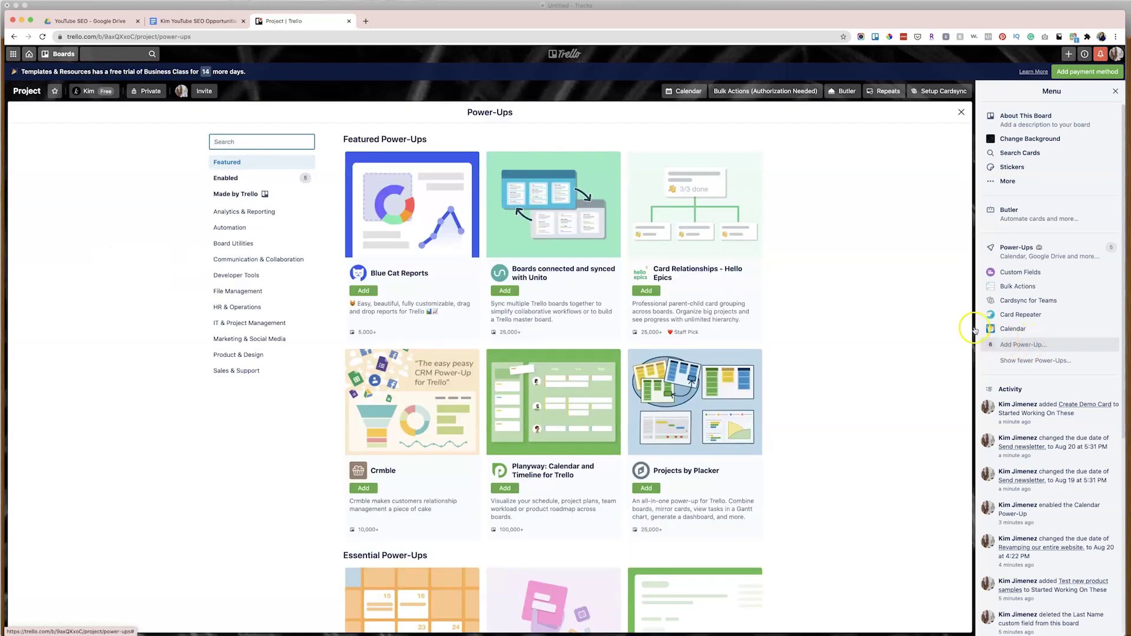
pyautogui.write('snoo')
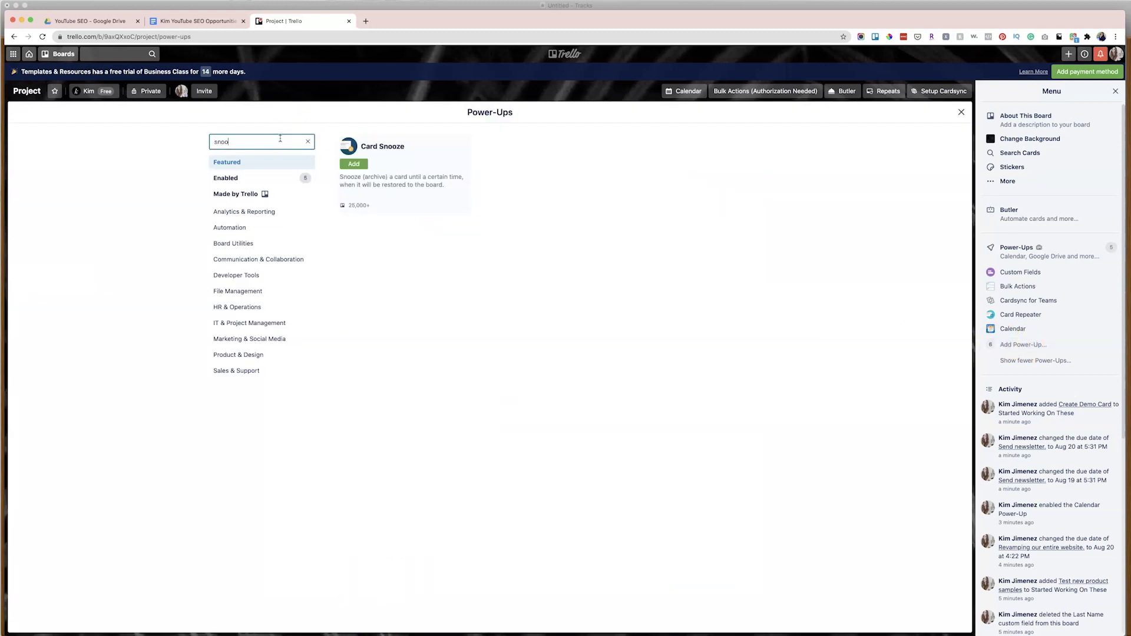
pyautogui.click(349, 162)
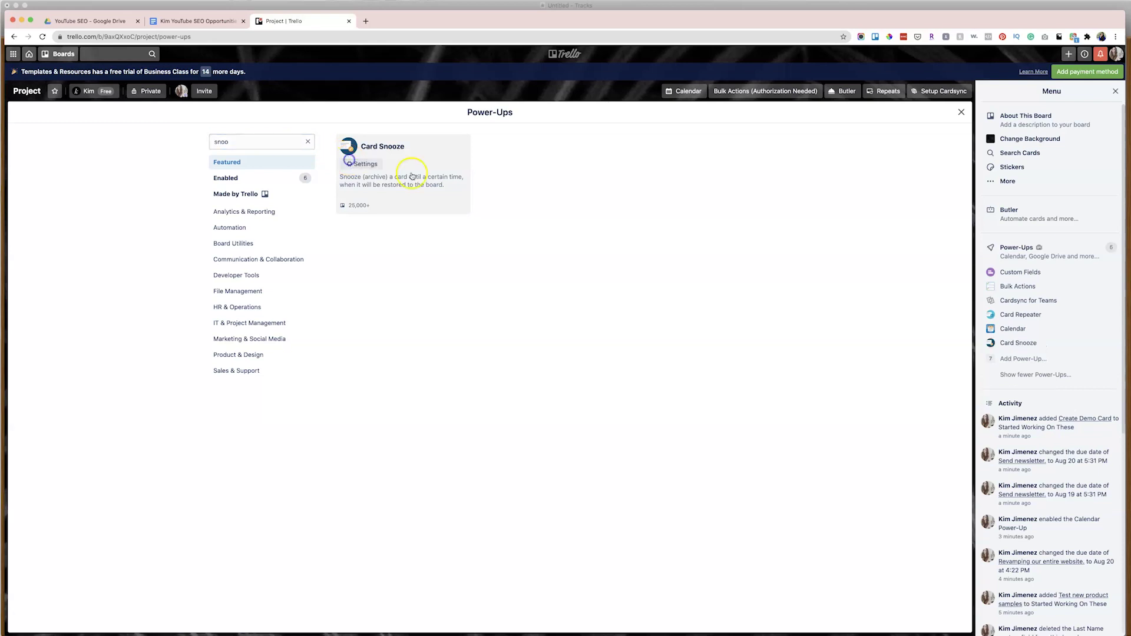
pyautogui.click(961, 112)
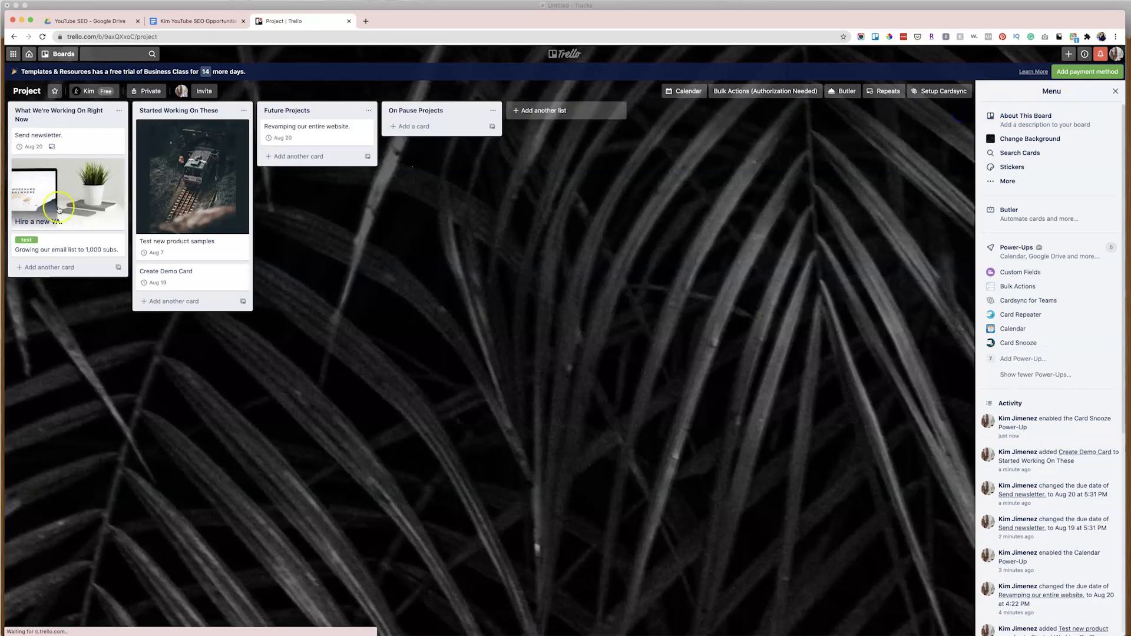
pyautogui.click(282, 157)
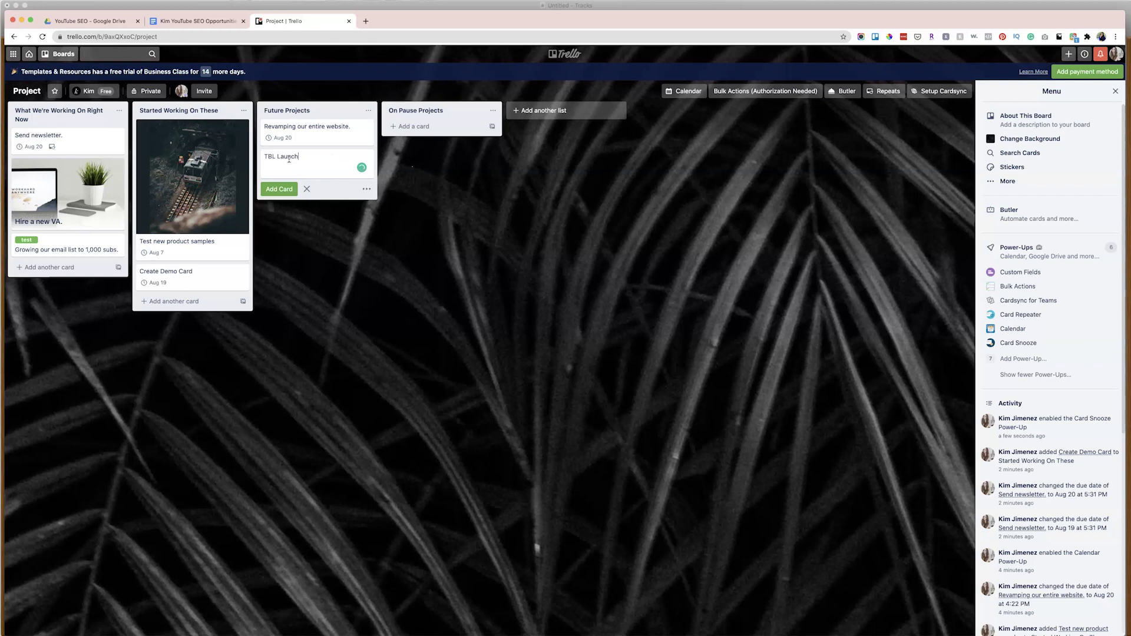
# Save the TBL Launch card and snooze it until August 31, 2020, 4:27 PM.
pyautogui.press('Return')
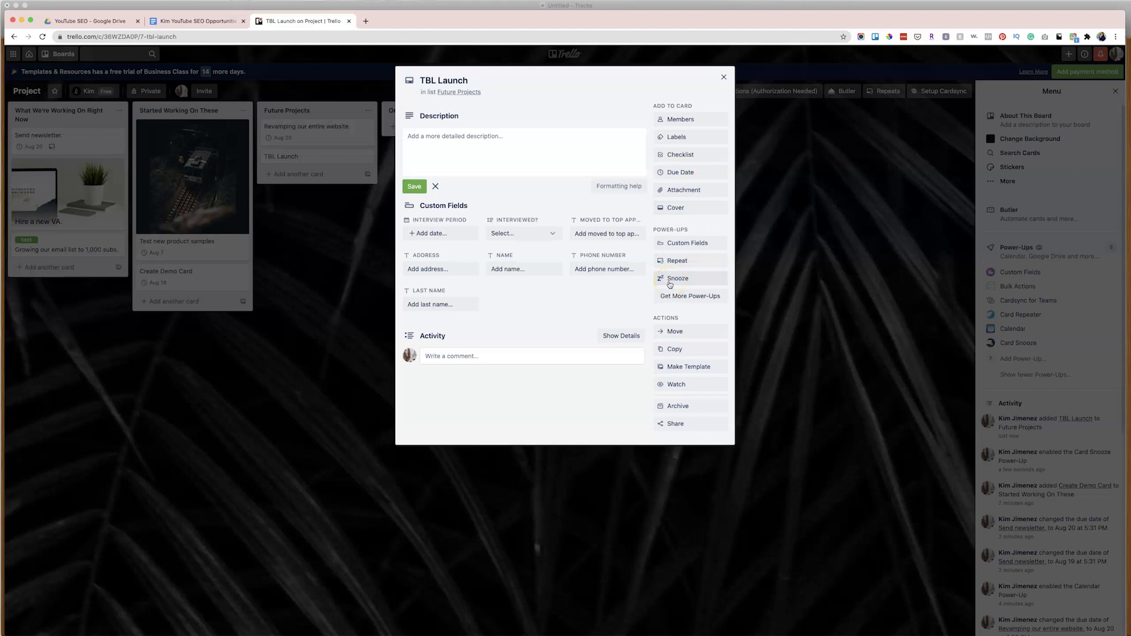
pyautogui.click(670, 283)
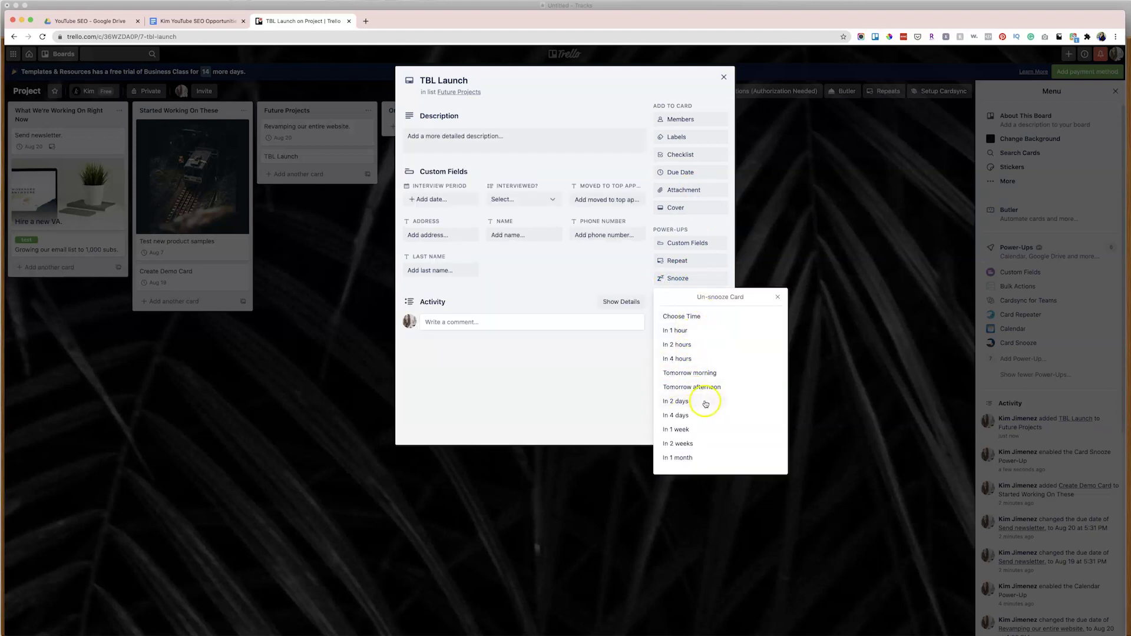
pyautogui.click(683, 457)
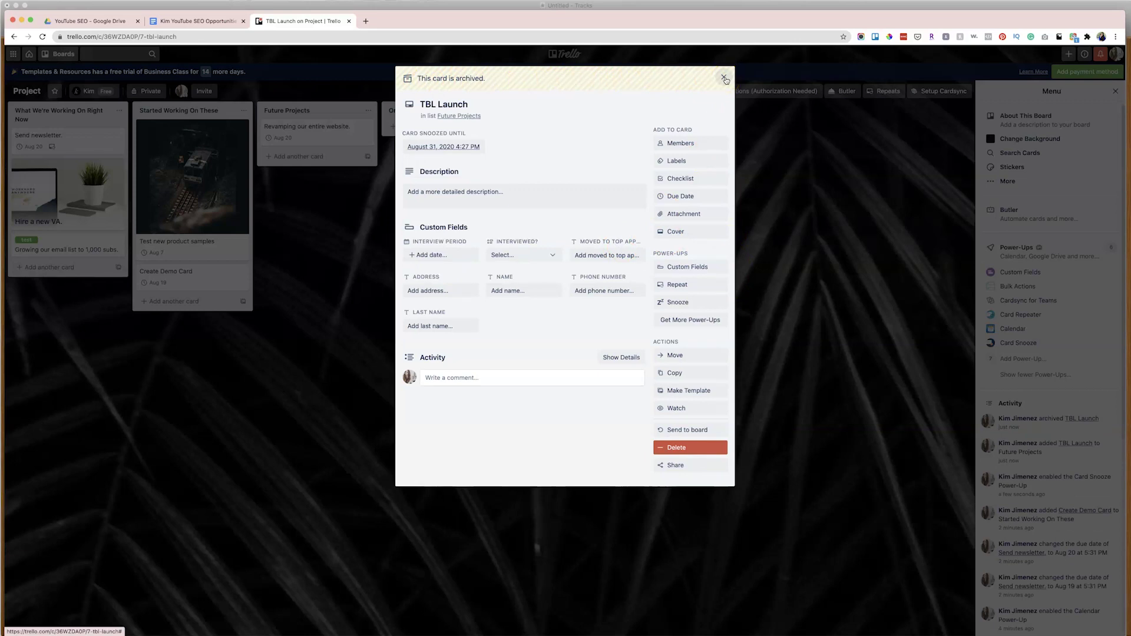
pyautogui.click(725, 79)
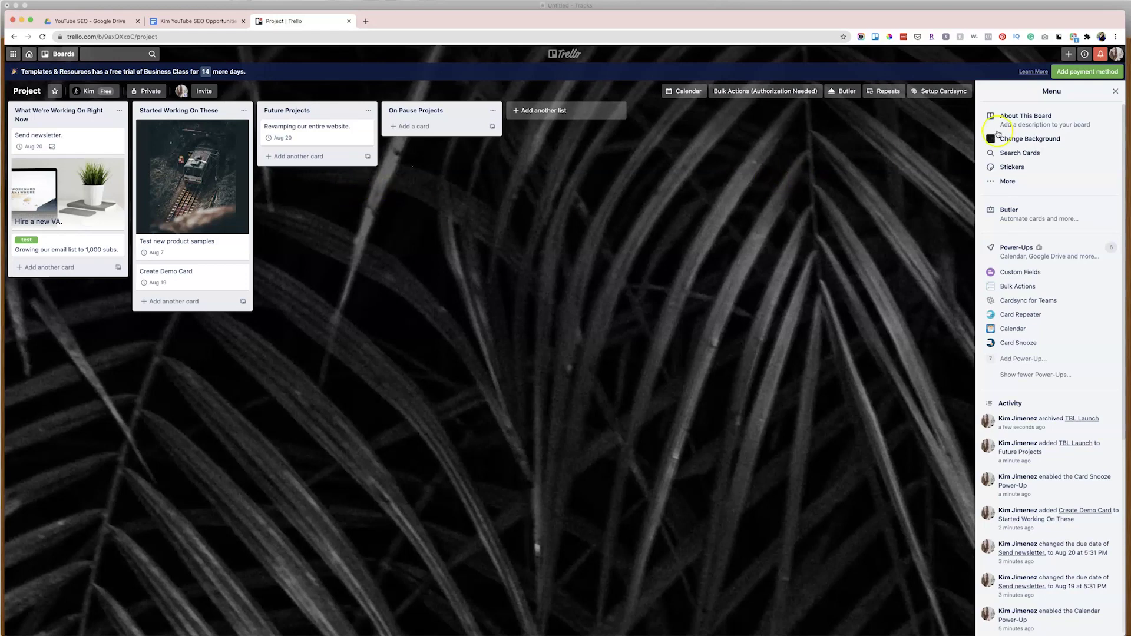
pyautogui.click(1110, 93)
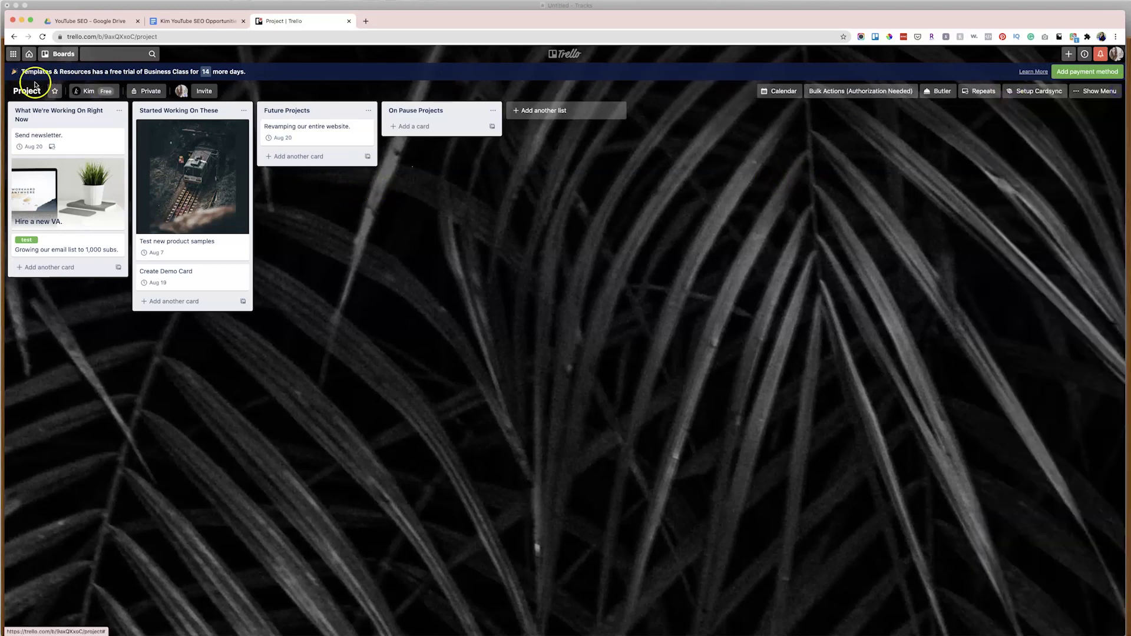
# Switch to the BIG FAT Projects board and add the Card Aging power-up via an 'agin' search.
pyautogui.click(52, 57)
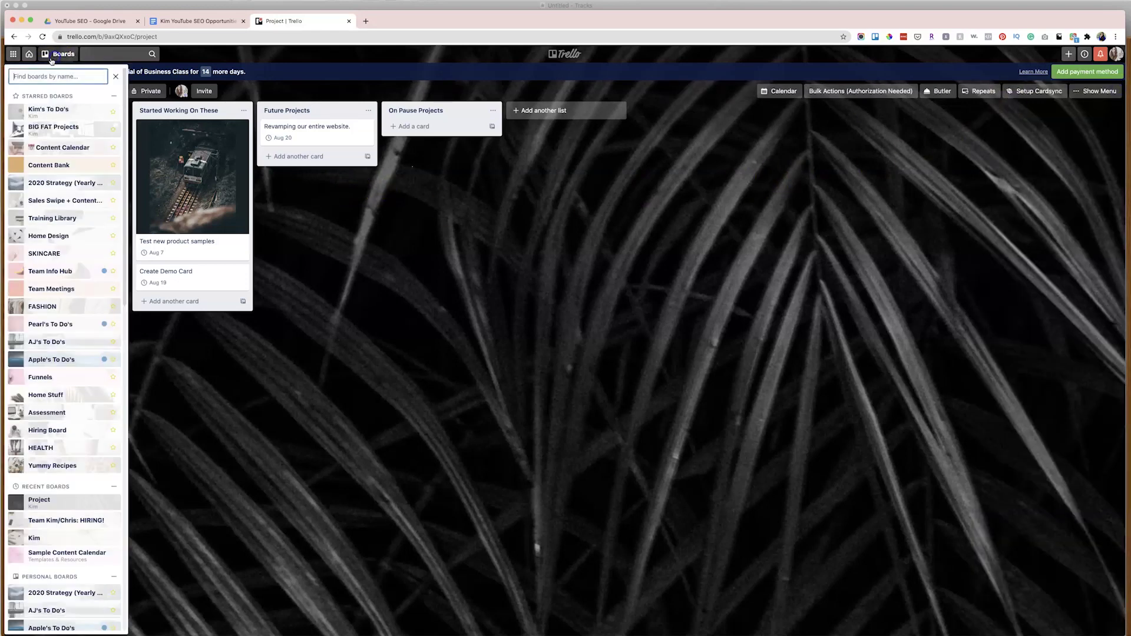
pyautogui.click(58, 128)
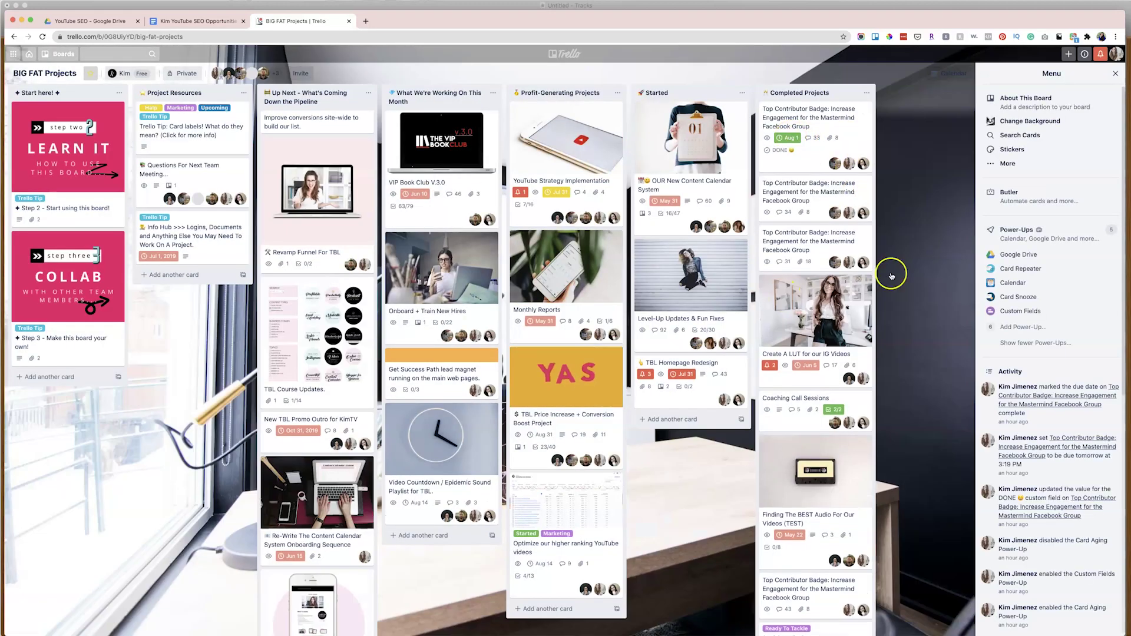
pyautogui.click(1009, 328)
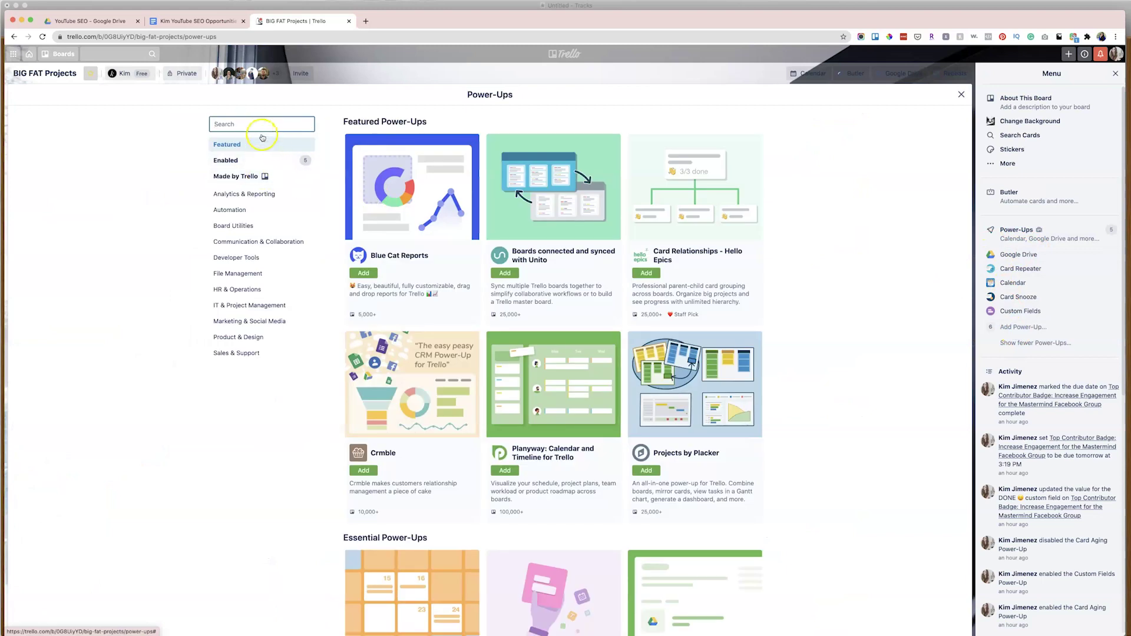
pyautogui.write('agin')
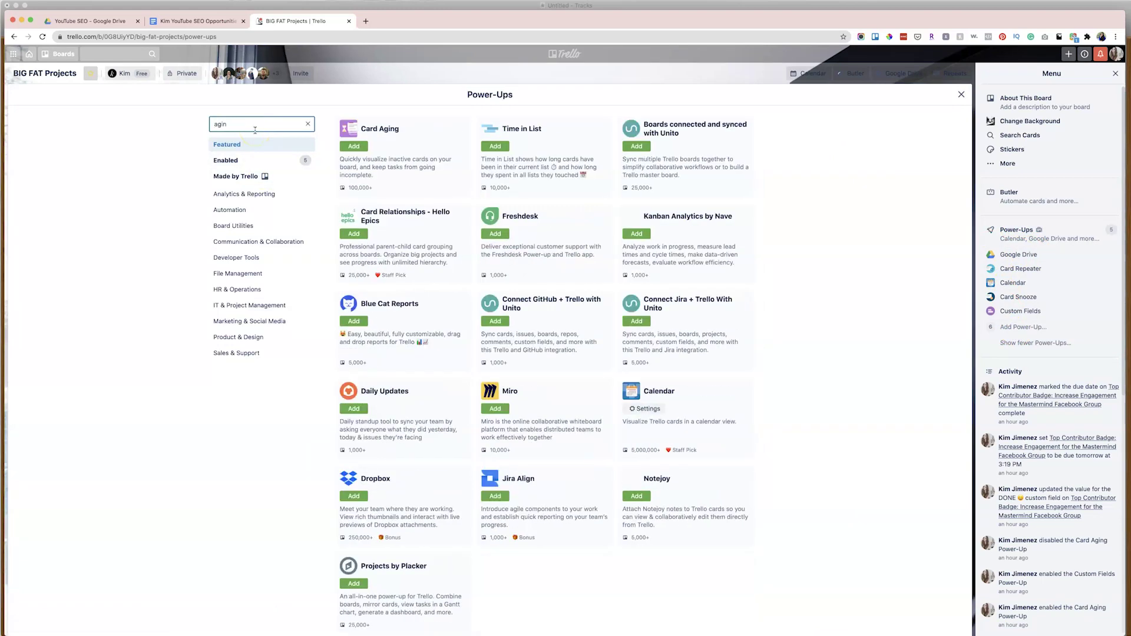
pyautogui.click(342, 147)
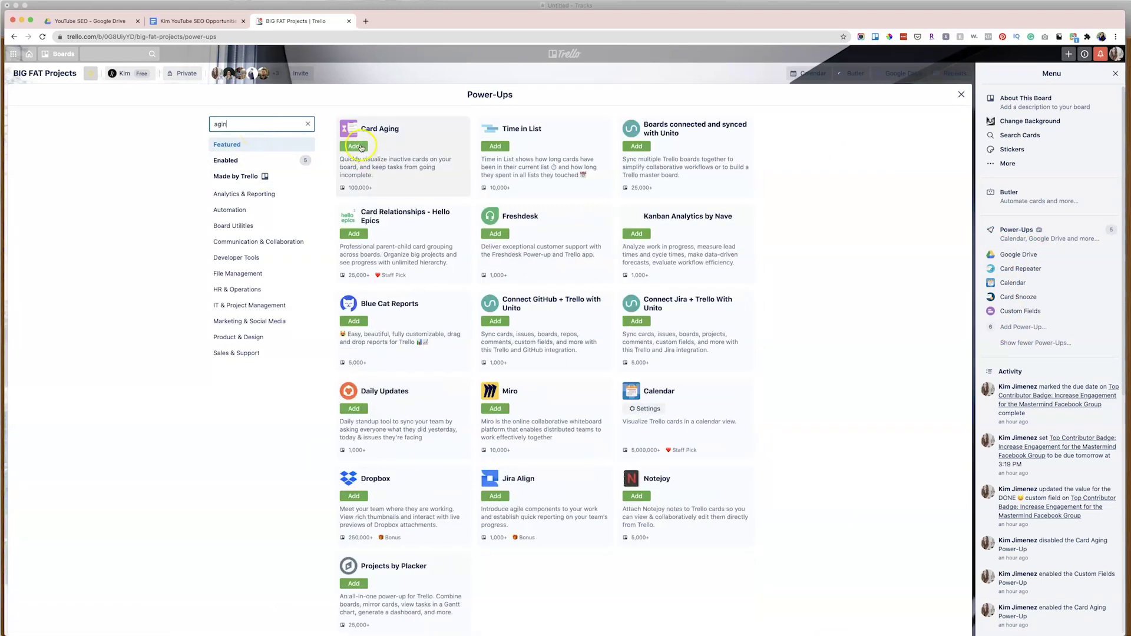
pyautogui.click(961, 95)
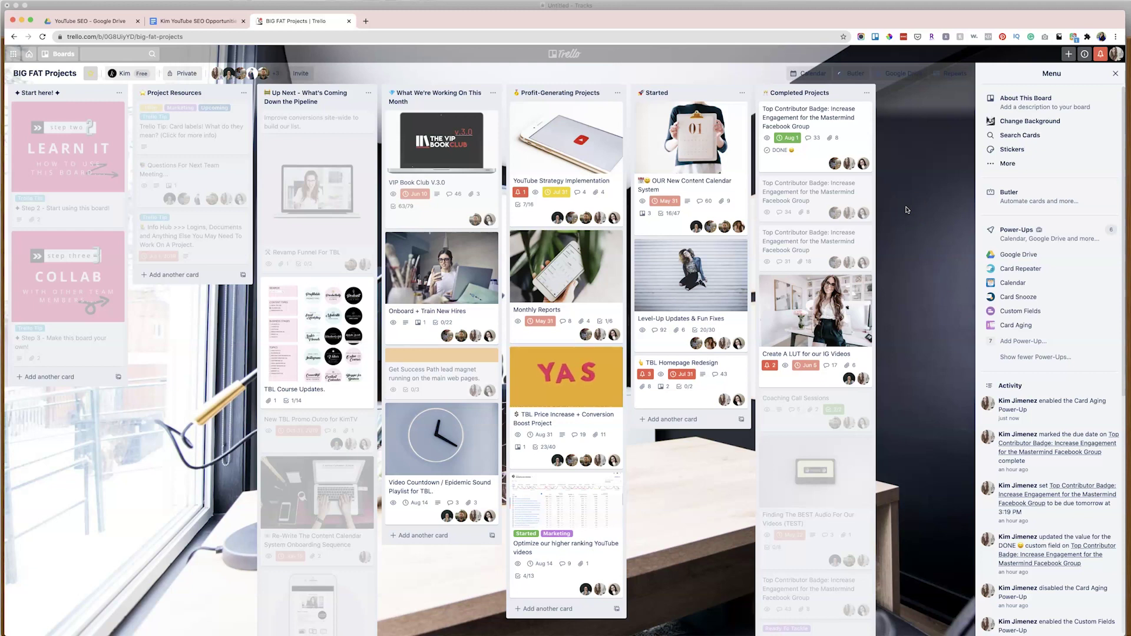
pyautogui.click(792, 460)
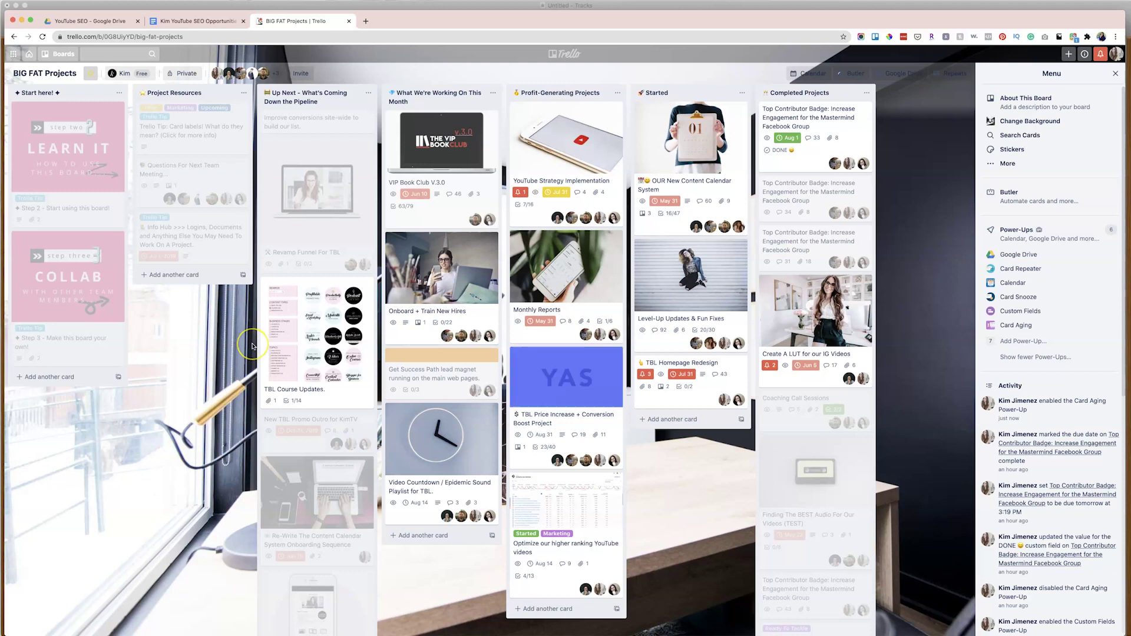
pyautogui.click(268, 324)
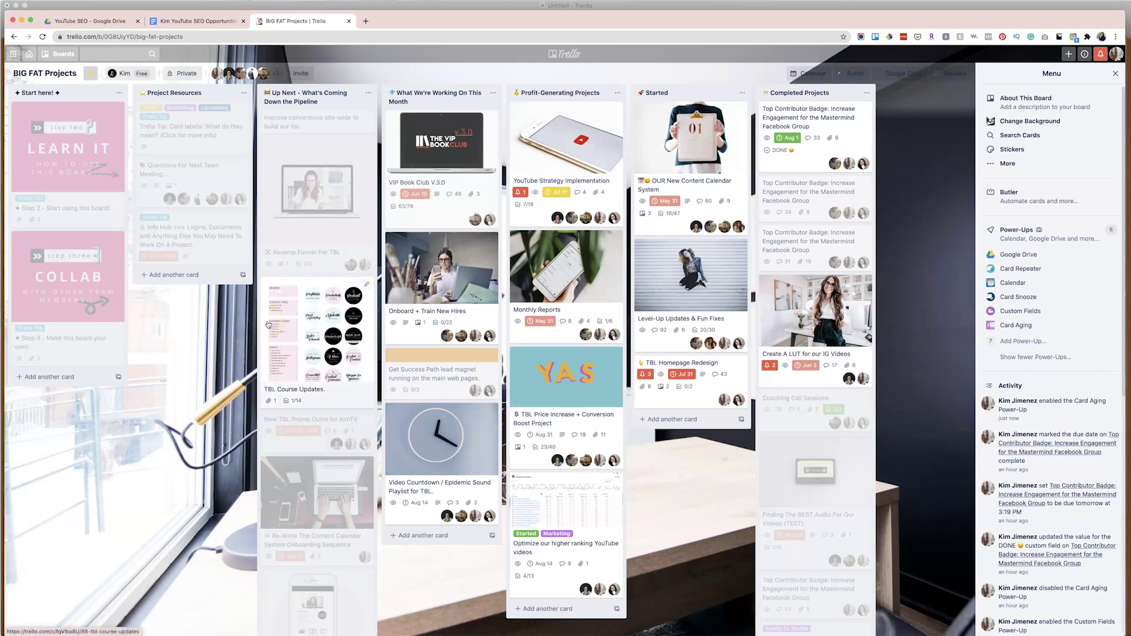
pyautogui.click(233, 324)
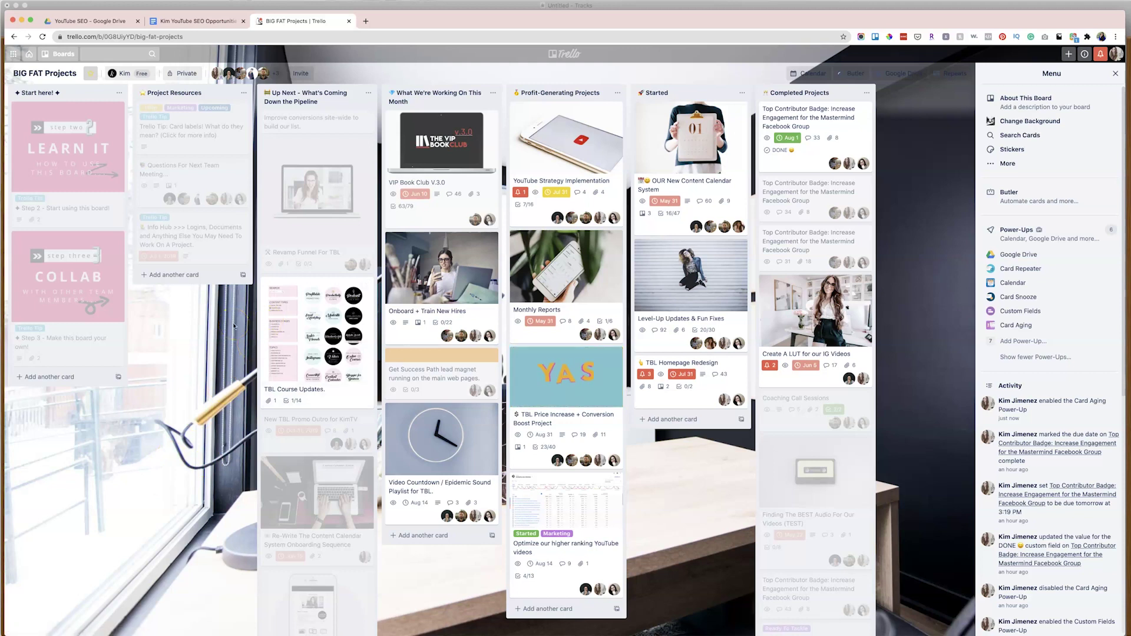